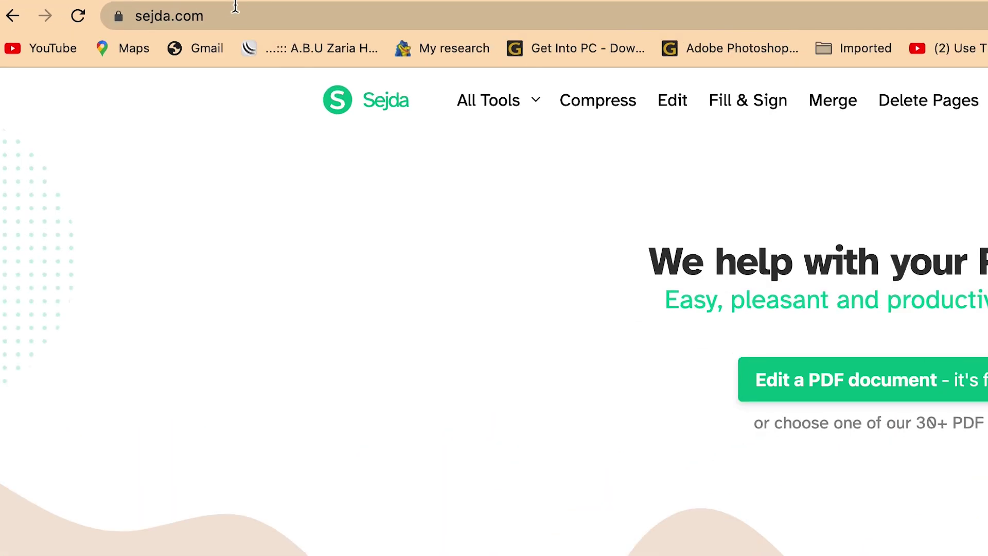
# Check the Sejda site's web address and scroll through the page
pyautogui.click(139, 13)
pyautogui.click(253, 14)
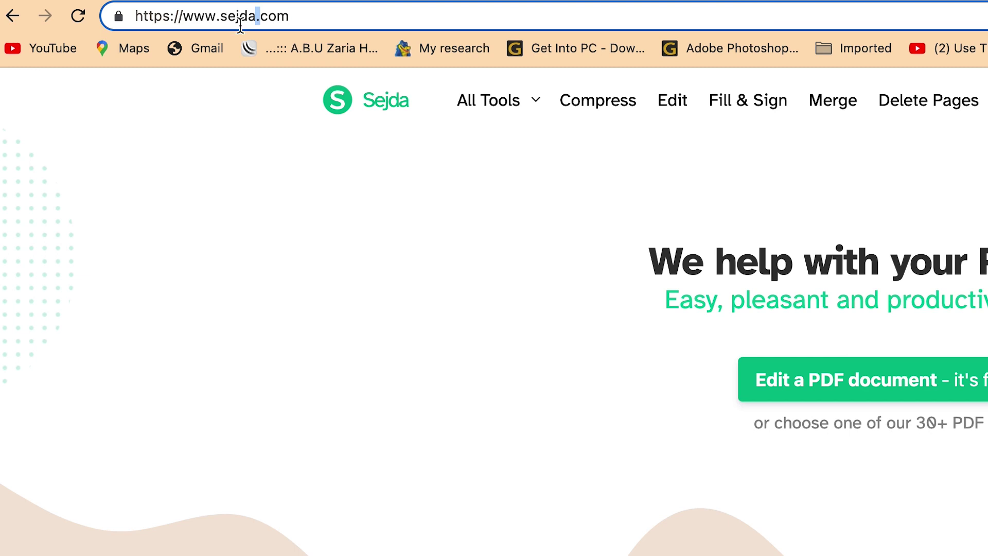
pyautogui.click(304, 24)
pyautogui.scroll(-3, 465, 343)
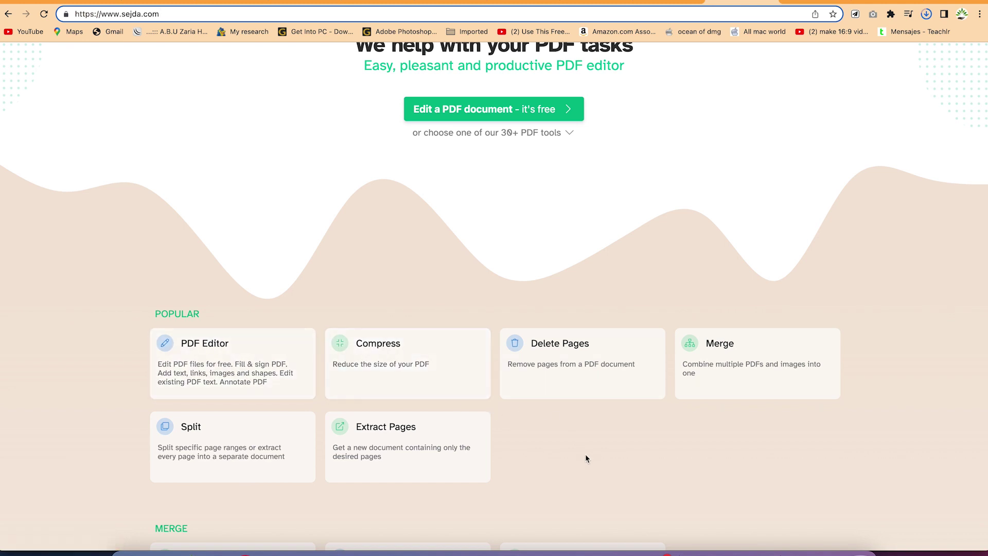
pyautogui.scroll(-6, 585, 454)
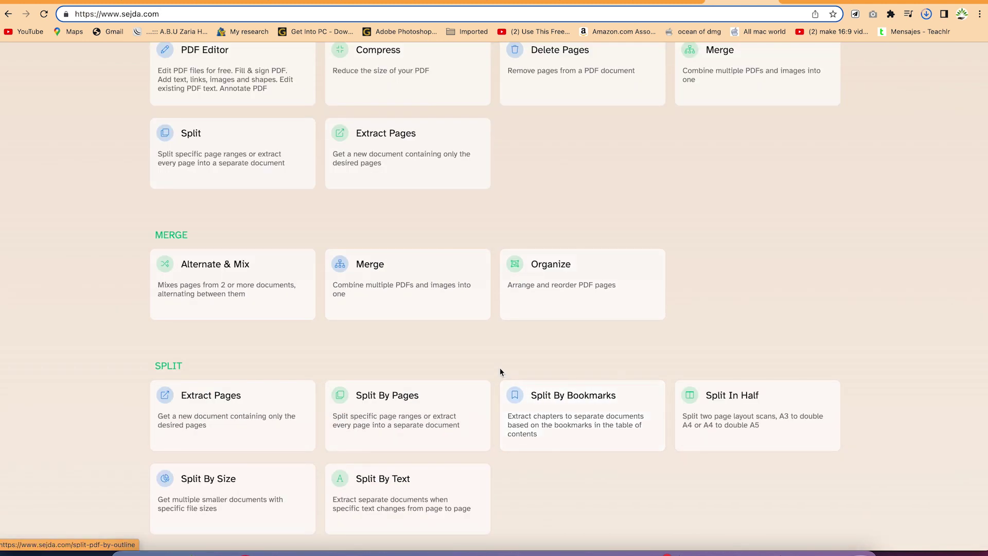
pyautogui.scroll(-3, 500, 370)
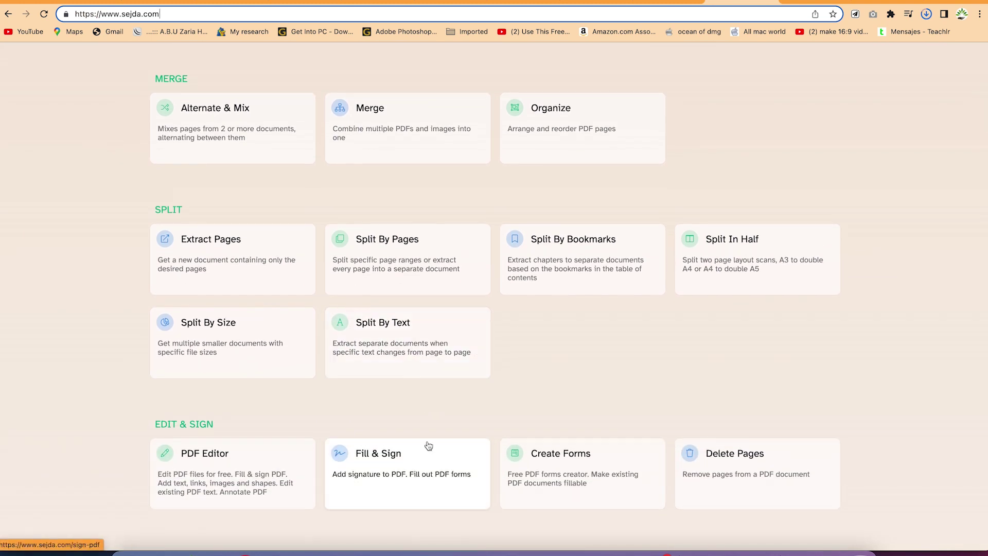
pyautogui.scroll(-4, 424, 400)
pyautogui.scroll(-4, 398, 311)
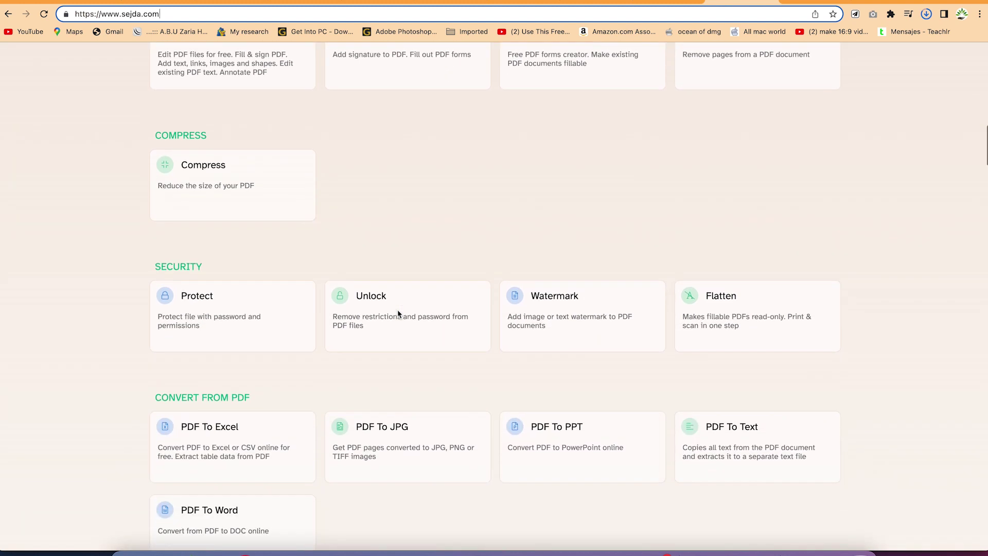
pyautogui.scroll(-5, 398, 313)
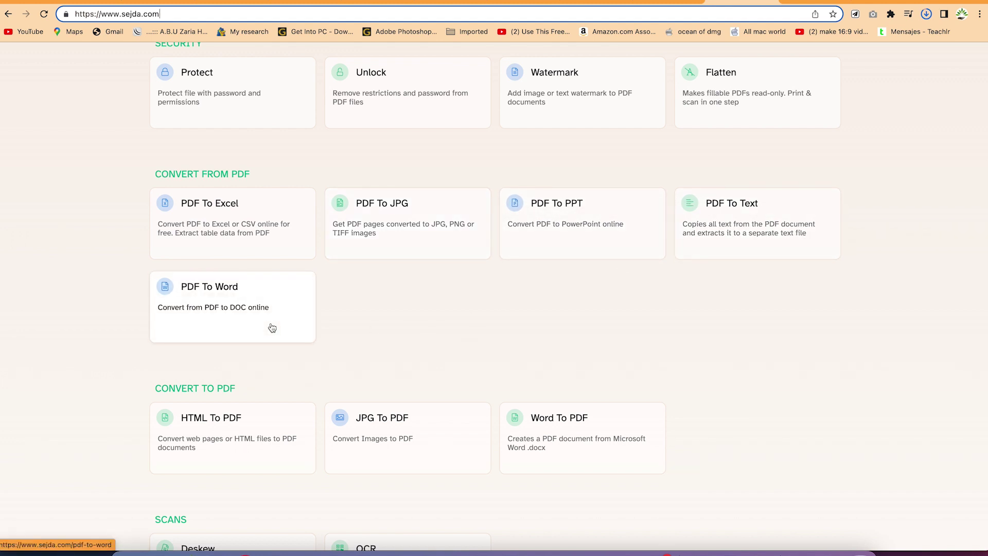
pyautogui.scroll(-4, 273, 328)
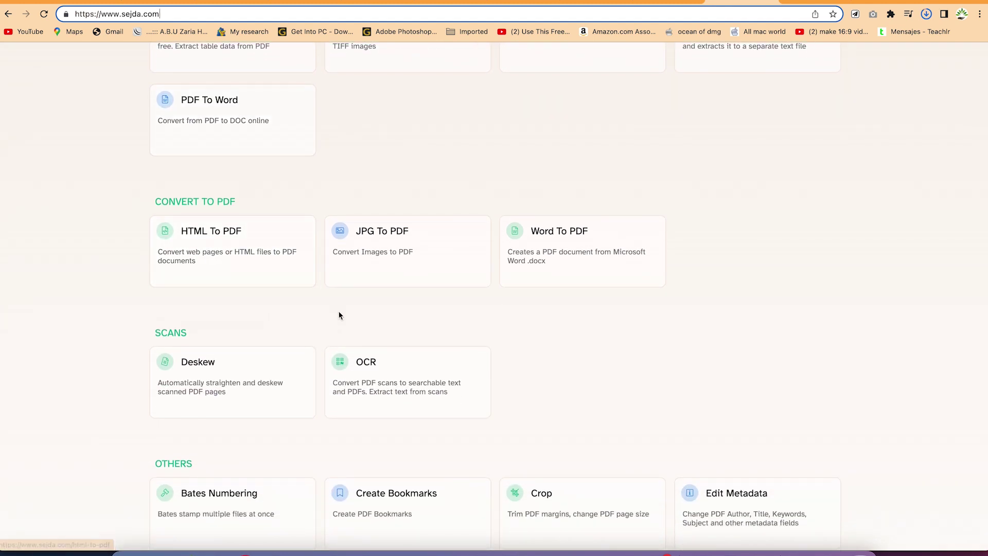
pyautogui.scroll(-3, 340, 316)
pyautogui.scroll(20, 339, 315)
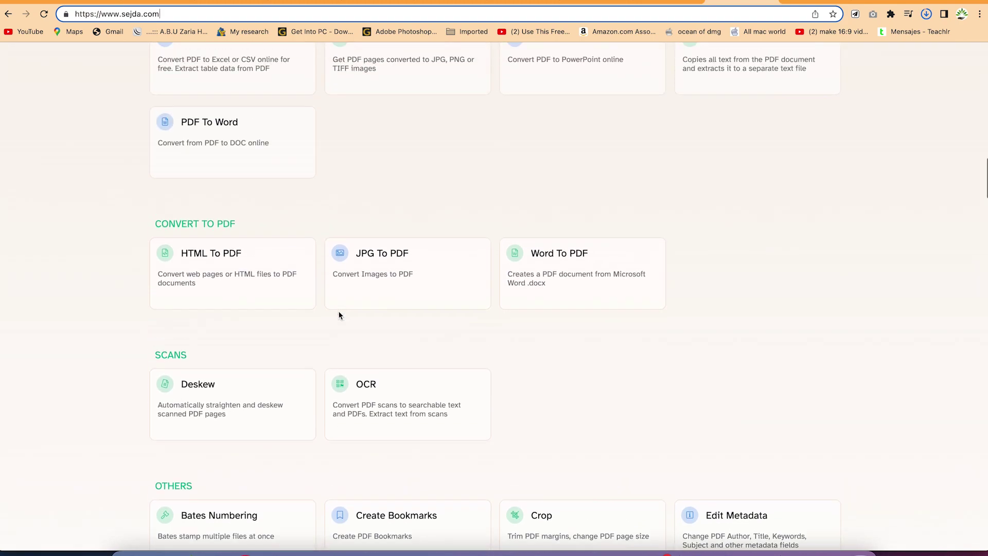
pyautogui.scroll(2, 340, 315)
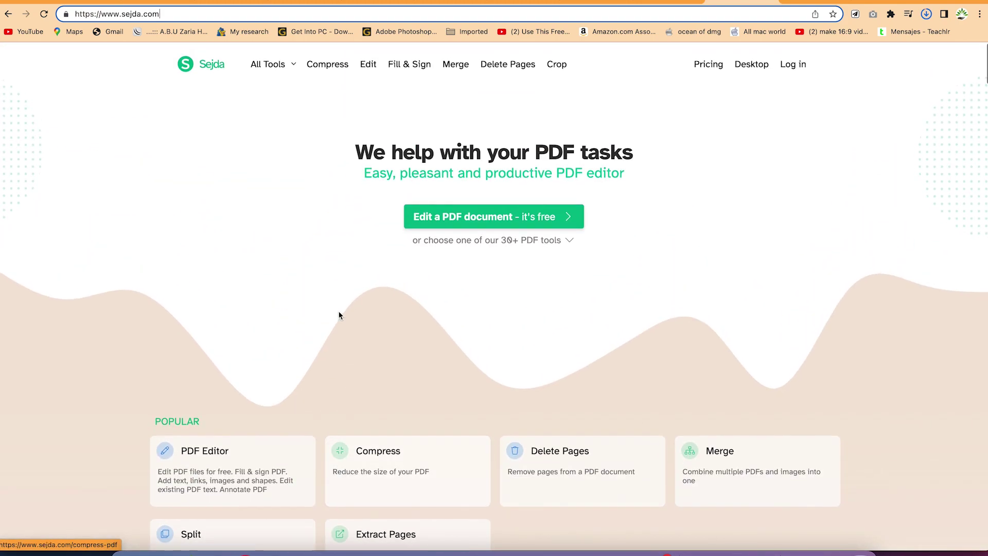
# Upload CVEN 754_ Dams.pdf from Desktop > Top 5 PDF Editors into Sejda's online editor
pyautogui.click(468, 222)
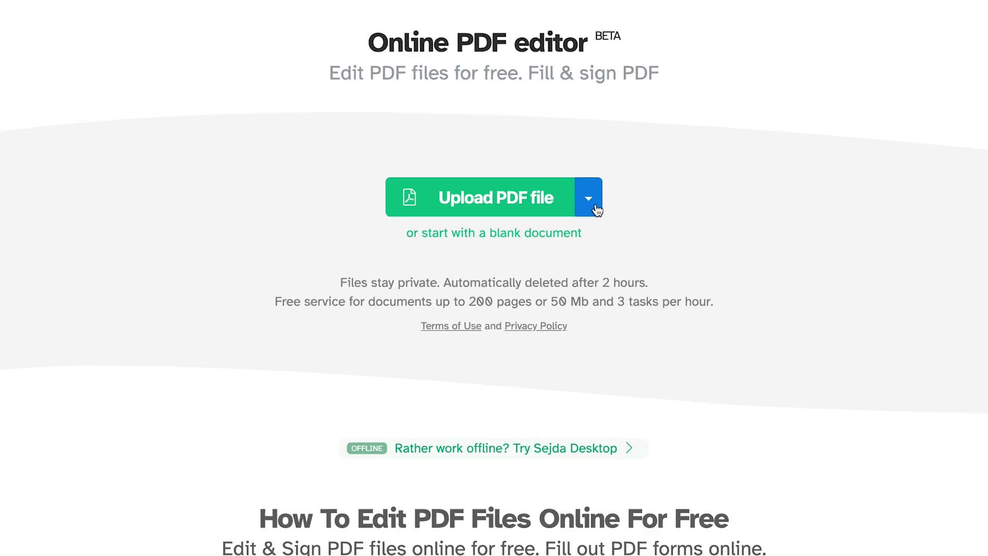
pyautogui.click(569, 229)
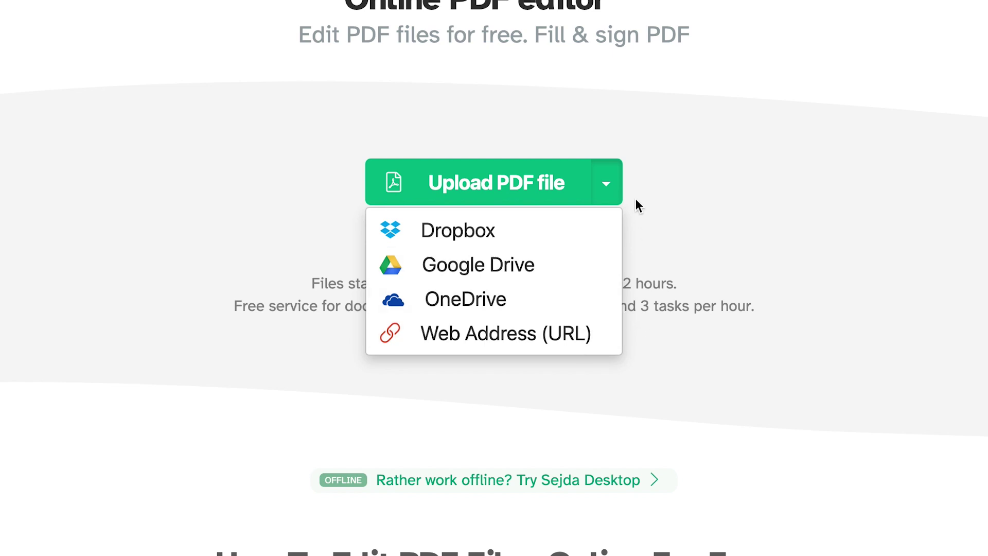
pyautogui.click(683, 202)
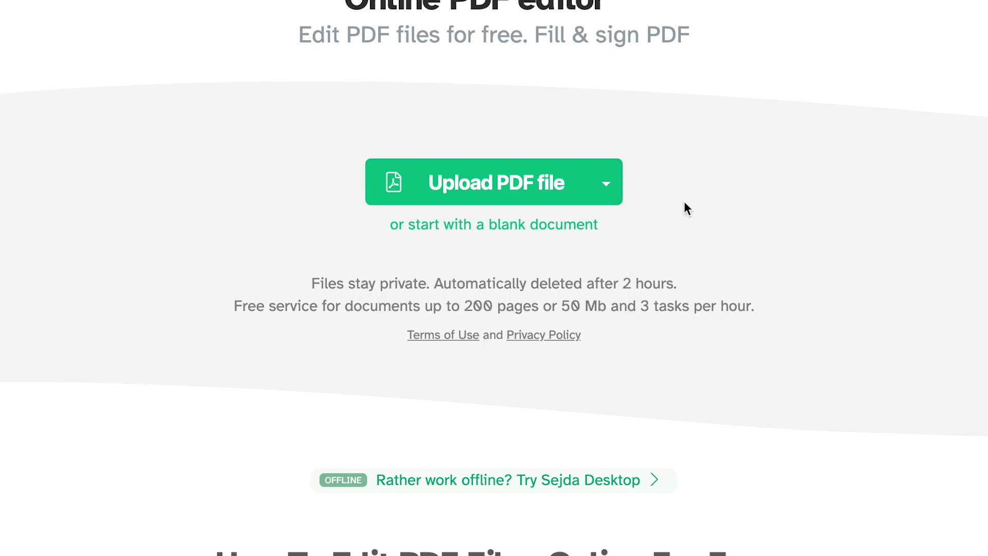
pyautogui.click(511, 199)
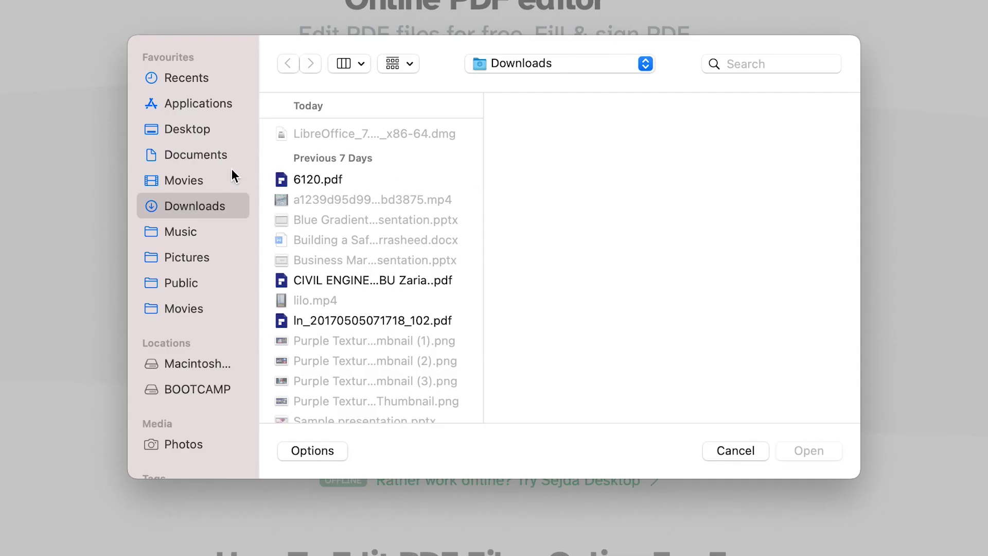
pyautogui.click(198, 135)
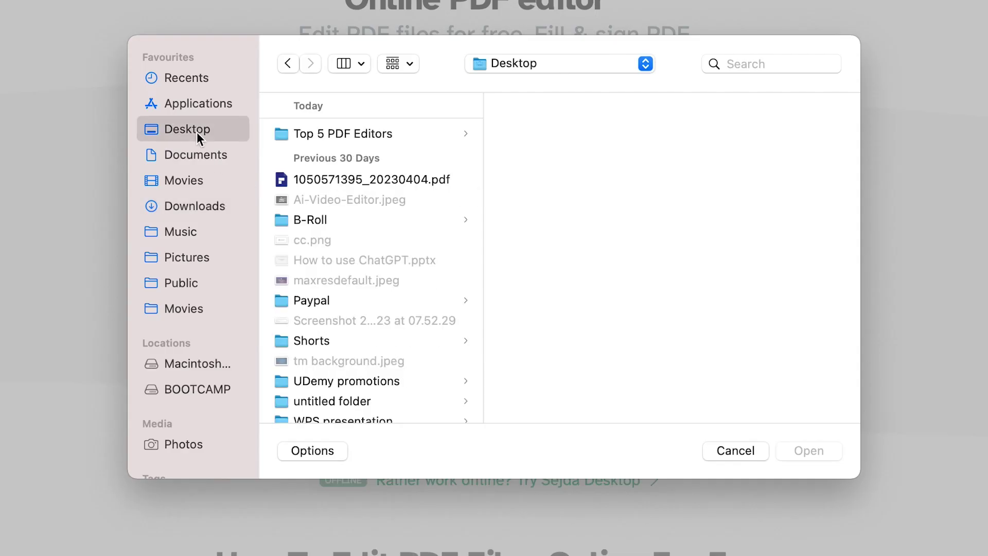
pyautogui.click(363, 135)
pyautogui.click(534, 133)
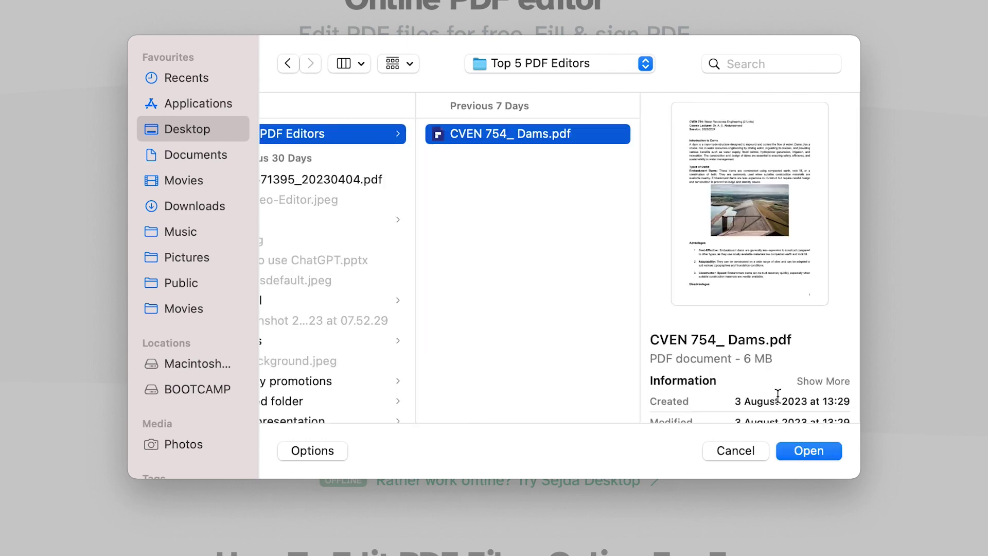
pyautogui.click(819, 457)
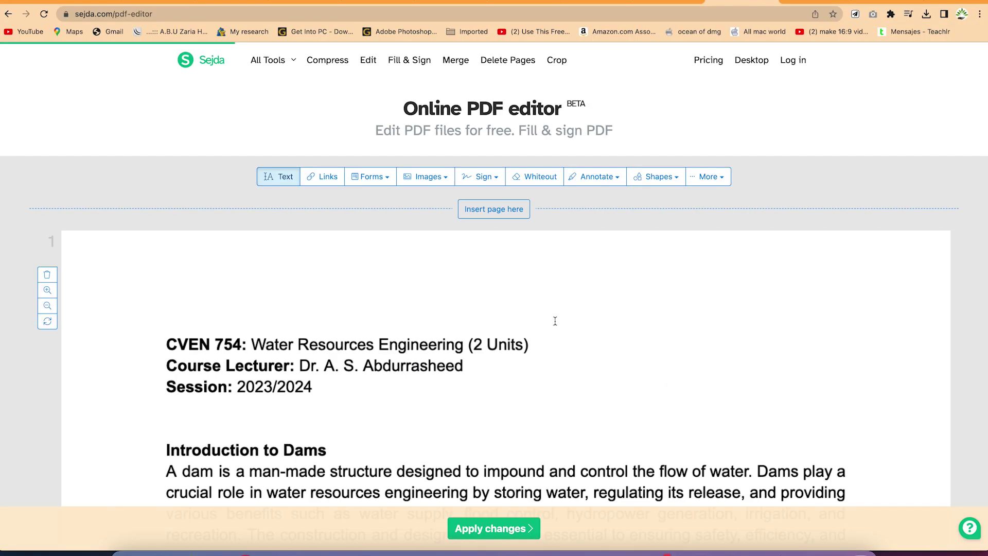
# Type 'Introduction' into the course title line and select the whole line
pyautogui.scroll(-5, 556, 321)
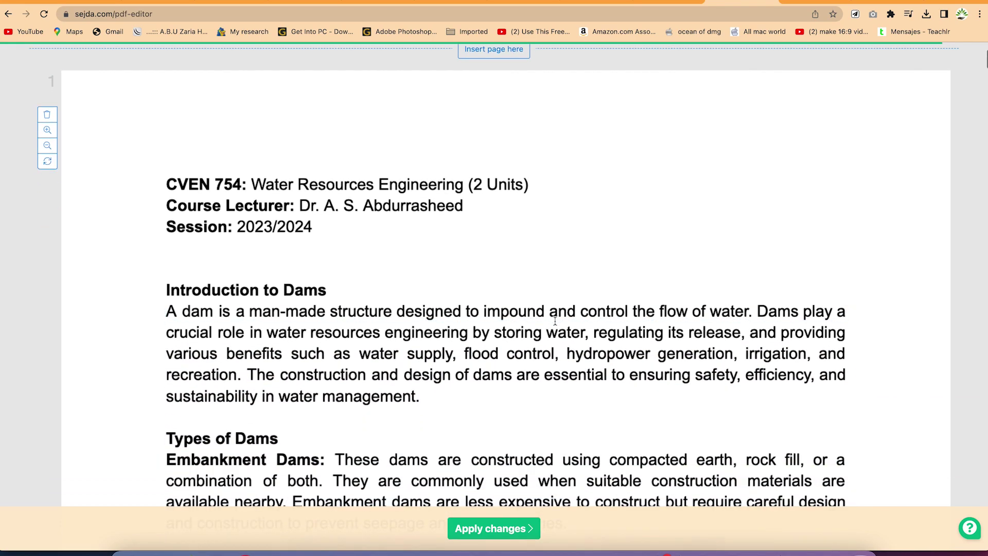
pyautogui.scroll(-3, 555, 320)
pyautogui.scroll(8, 554, 319)
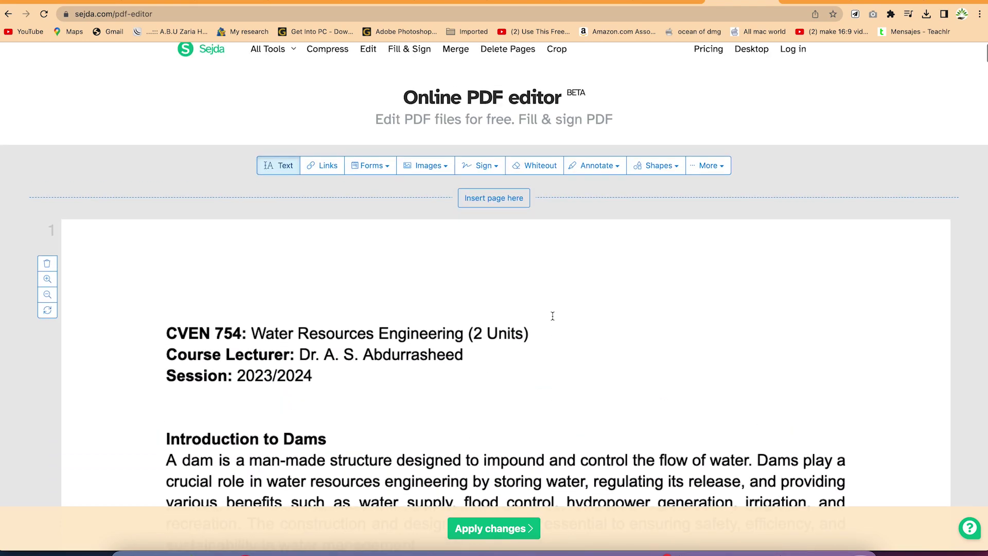
pyautogui.click(339, 333)
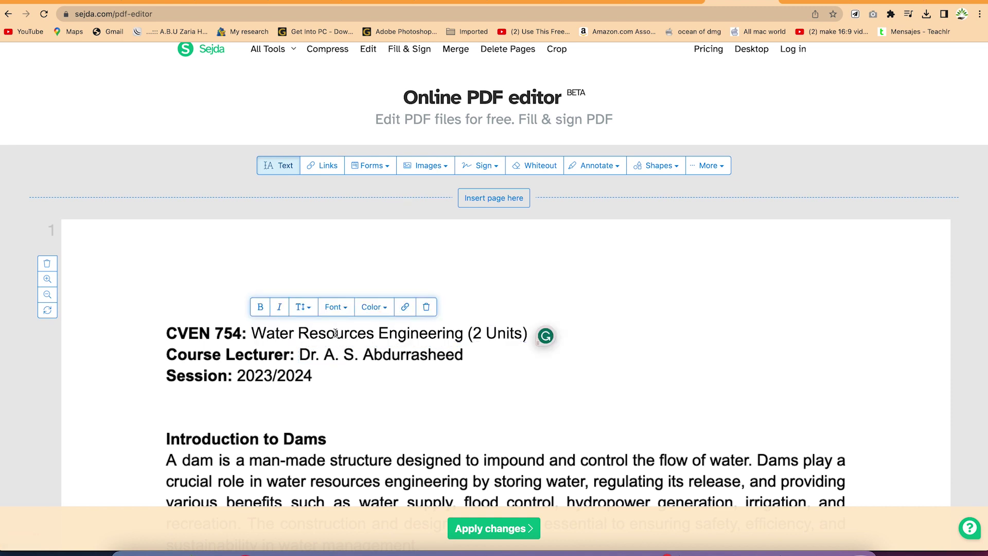
pyautogui.write('Introduction')
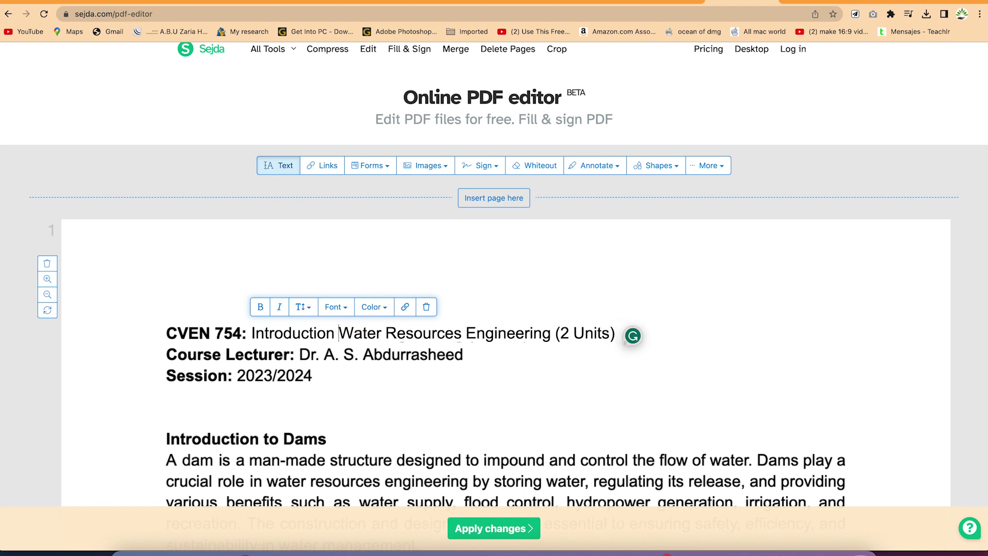
pyautogui.click(261, 306)
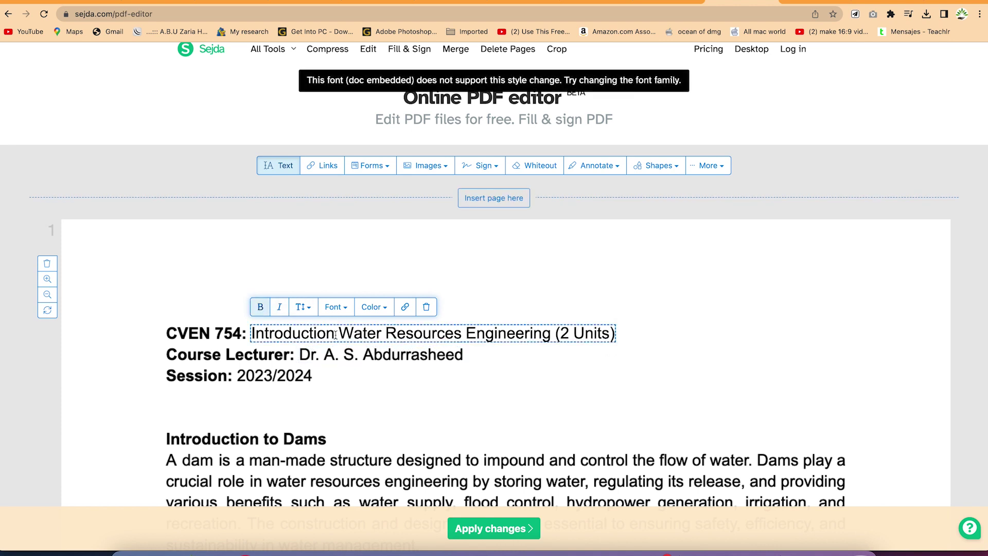
pyautogui.doubleClick(304, 333)
pyautogui.click(265, 323)
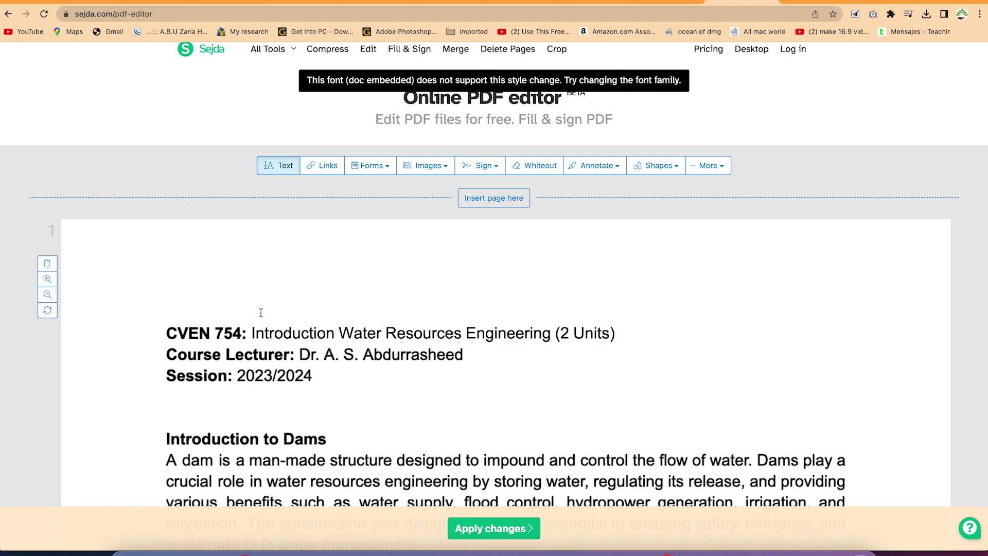
pyautogui.click(284, 332)
pyautogui.tripleClick(283, 332)
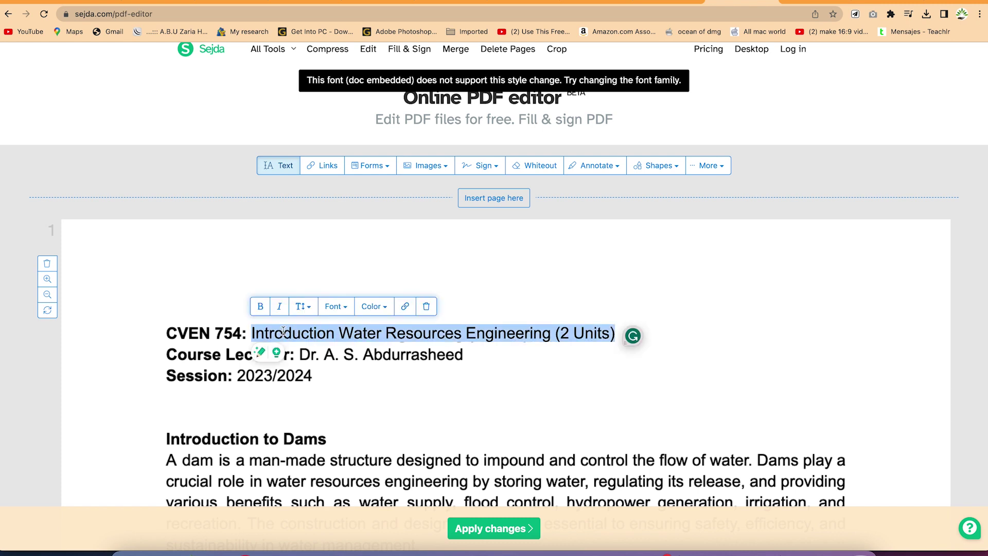
# Make the title italic, 24-pt Open Sans Condensed in dark red, then type 'ssdfsdfs' into the dam paragraph
pyautogui.click(283, 309)
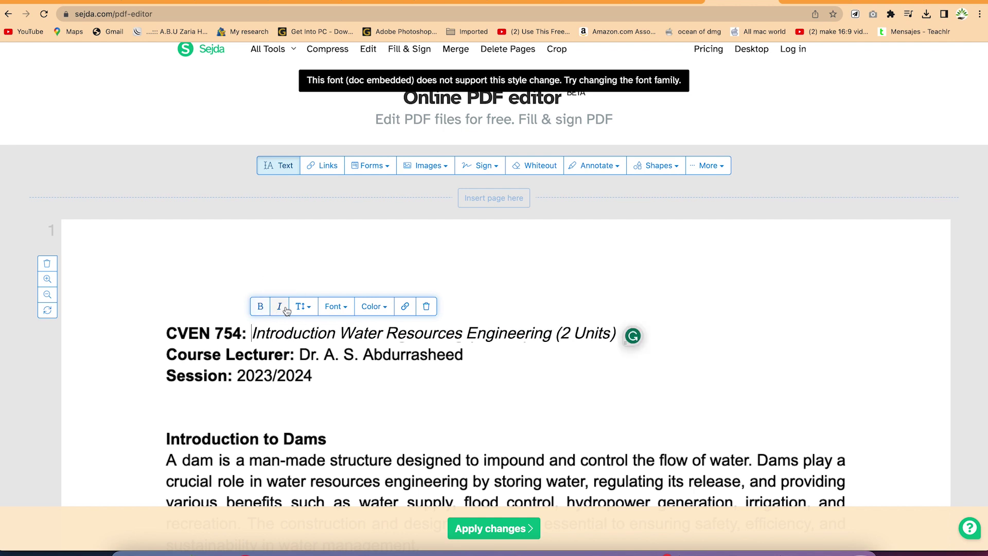
pyautogui.click(305, 307)
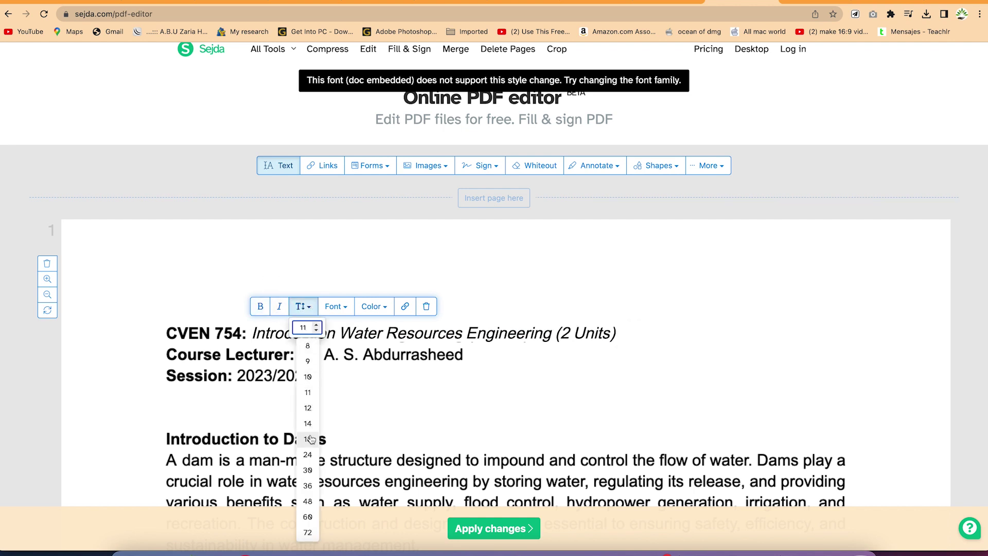
pyautogui.click(308, 454)
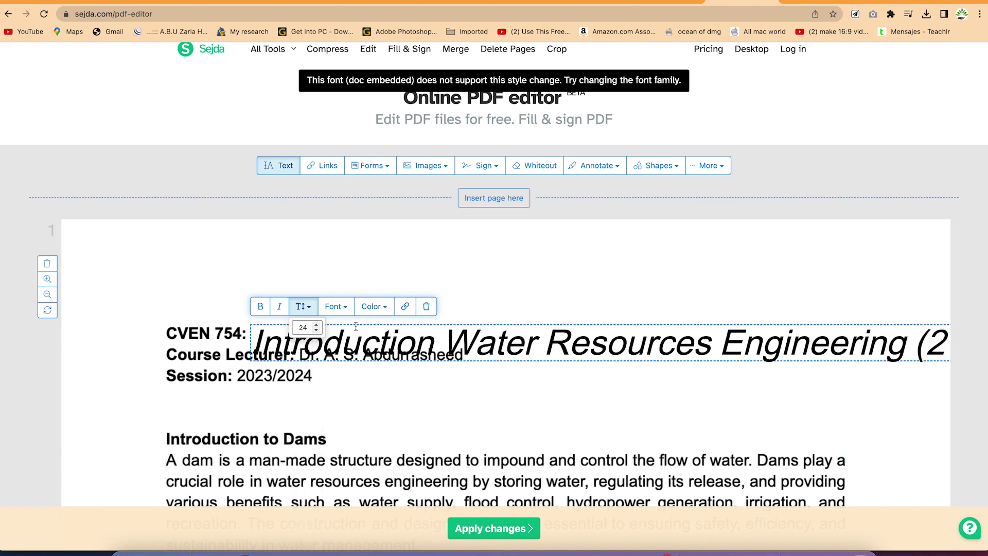
pyautogui.click(346, 307)
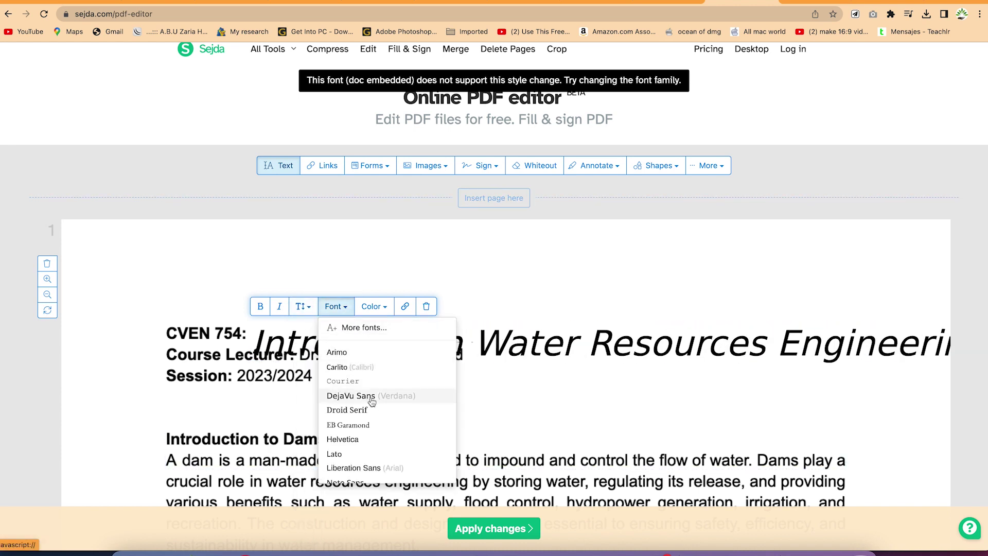
pyautogui.scroll(-3, 372, 402)
pyautogui.scroll(-3, 372, 402)
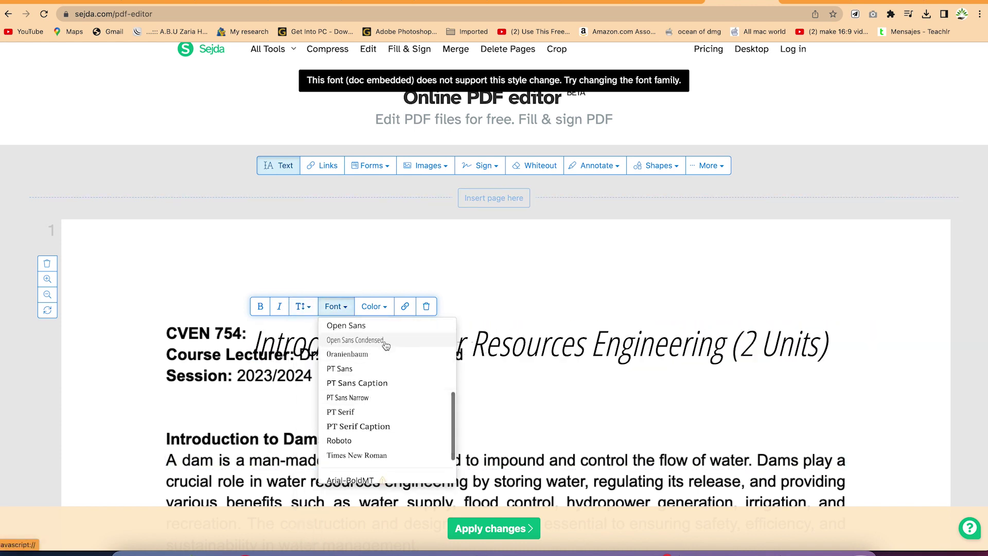
pyautogui.click(386, 340)
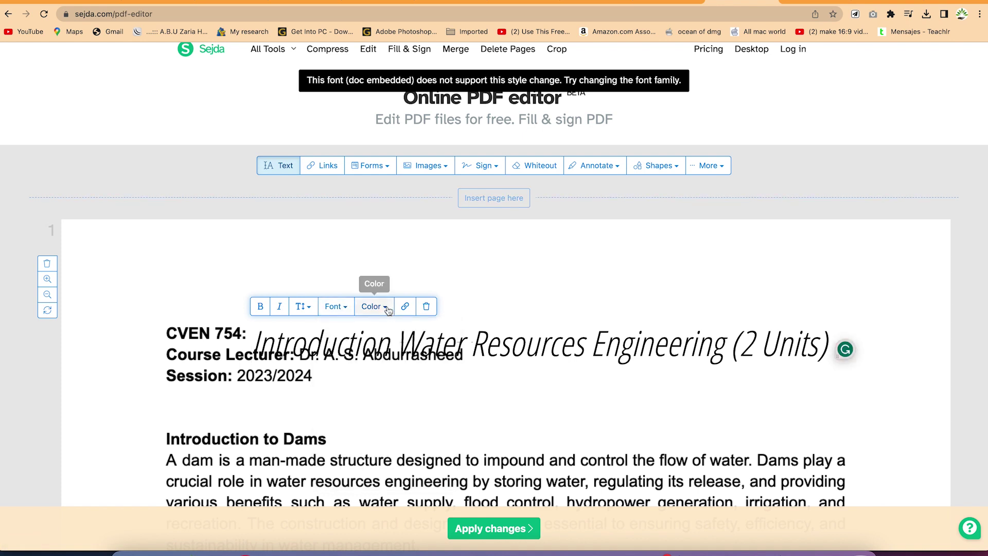
pyautogui.click(374, 307)
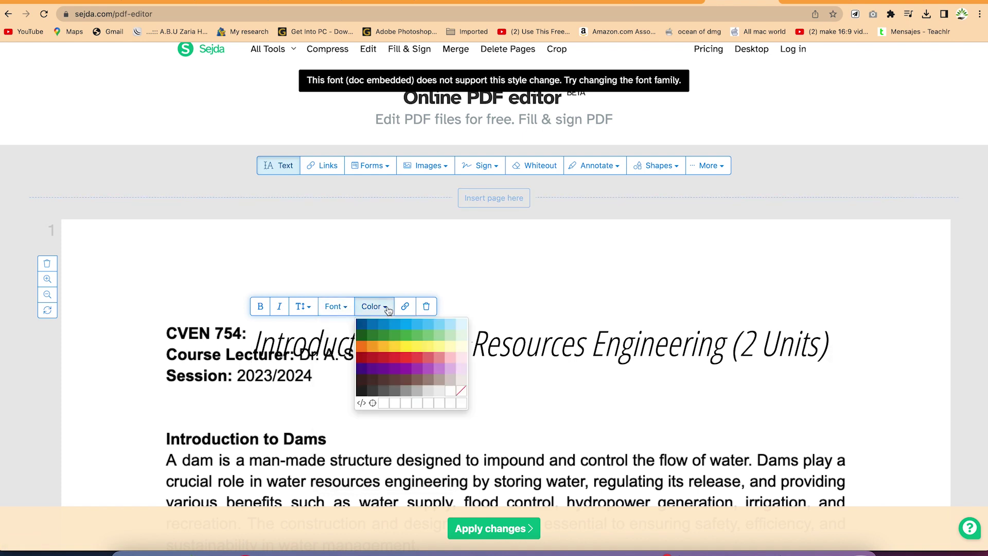
pyautogui.click(362, 357)
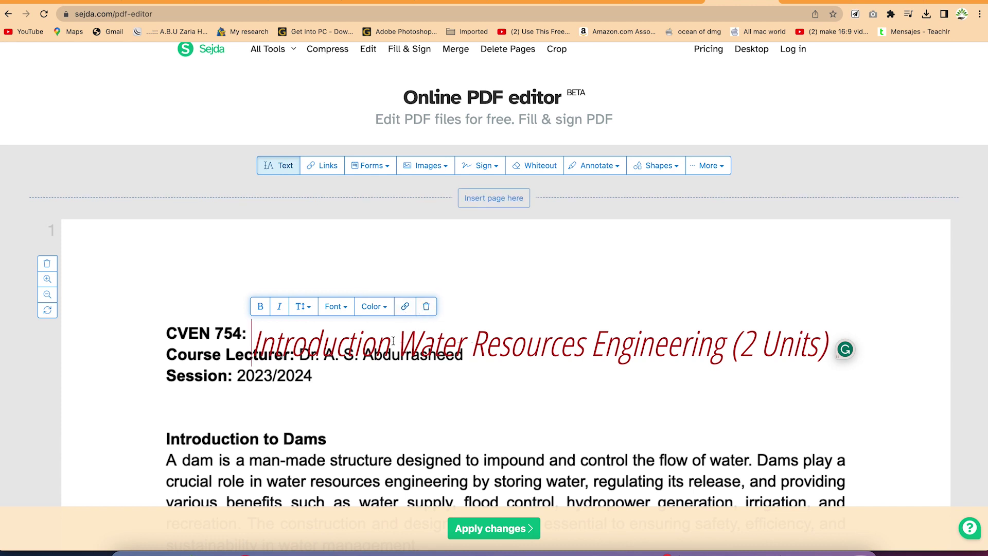
pyautogui.click(167, 460)
pyautogui.write('ssdfsdfs')
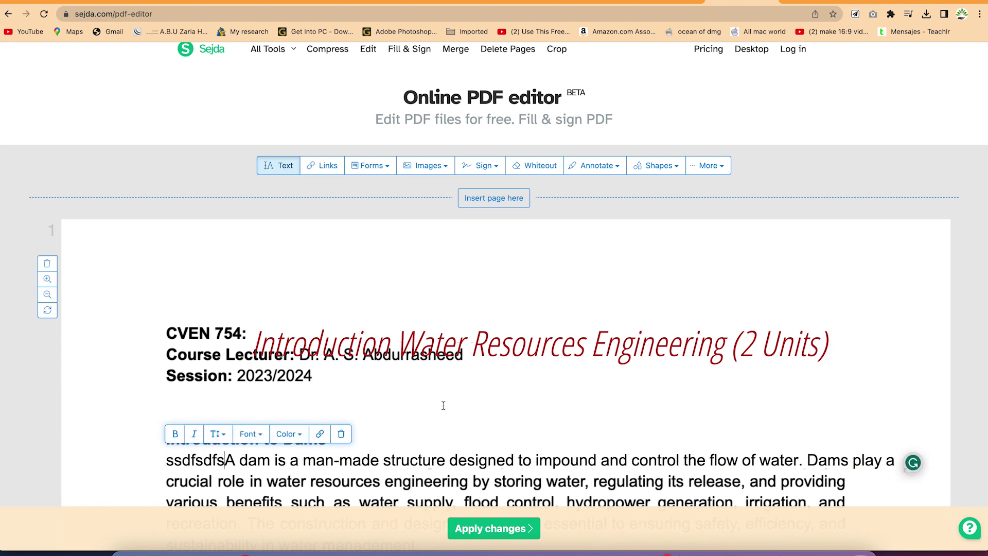
# Add a new text box under the title containing 'fsdfsdfsdfs'
pyautogui.click(444, 406)
pyautogui.click(443, 406)
pyautogui.write('fsdfsdfsdfs')
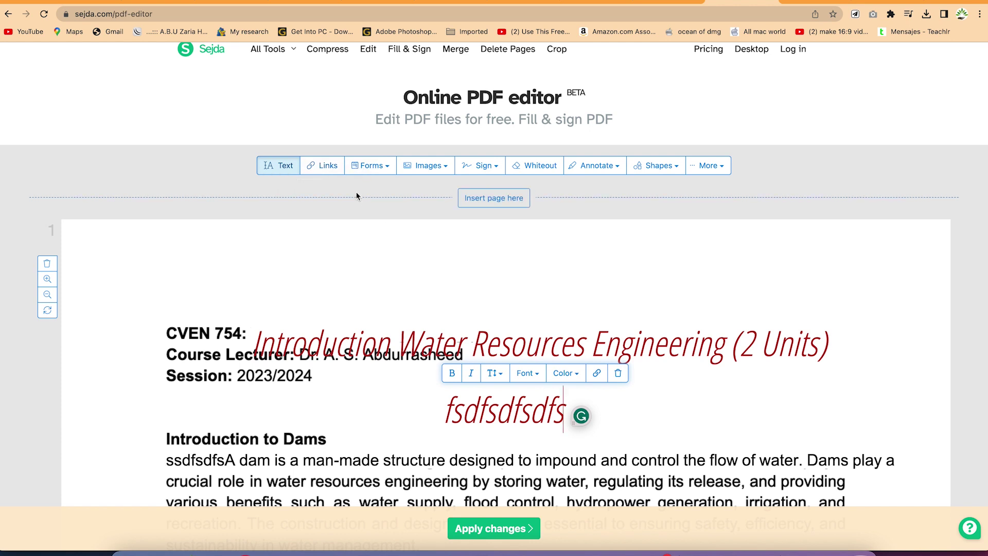
# Browse the Forms, Images, Sign, Annotate, Shapes and More menus
pyautogui.click(387, 169)
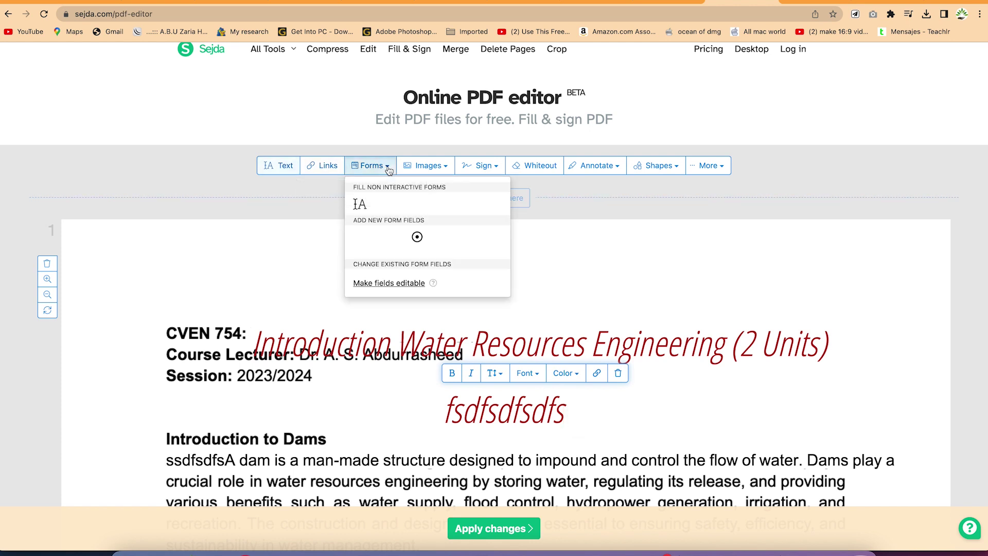
pyautogui.click(442, 165)
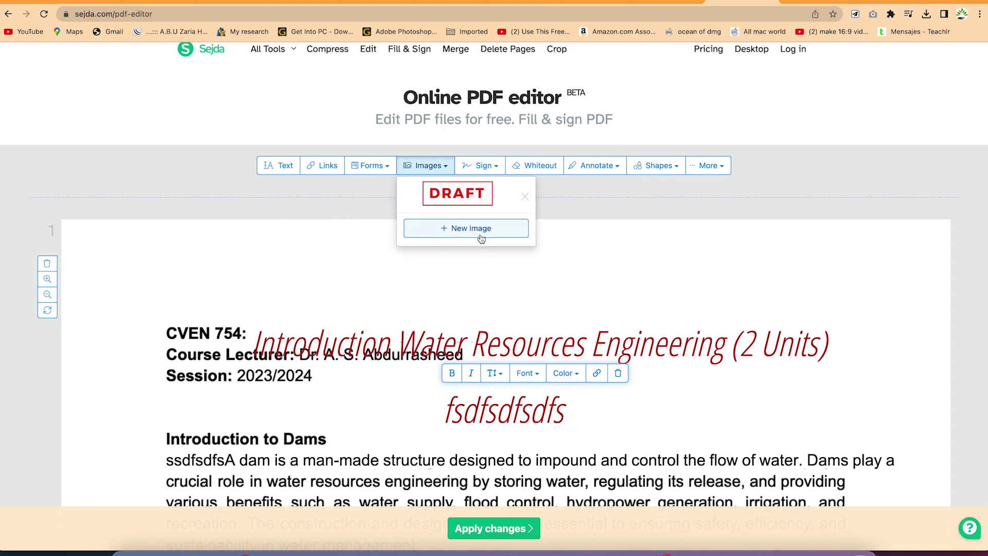
pyautogui.click(499, 166)
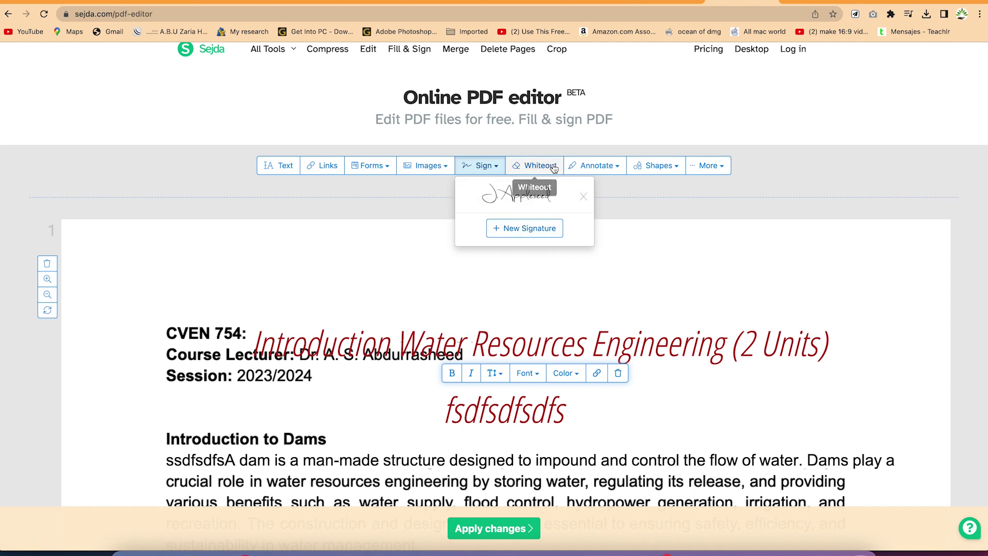
pyautogui.click(618, 171)
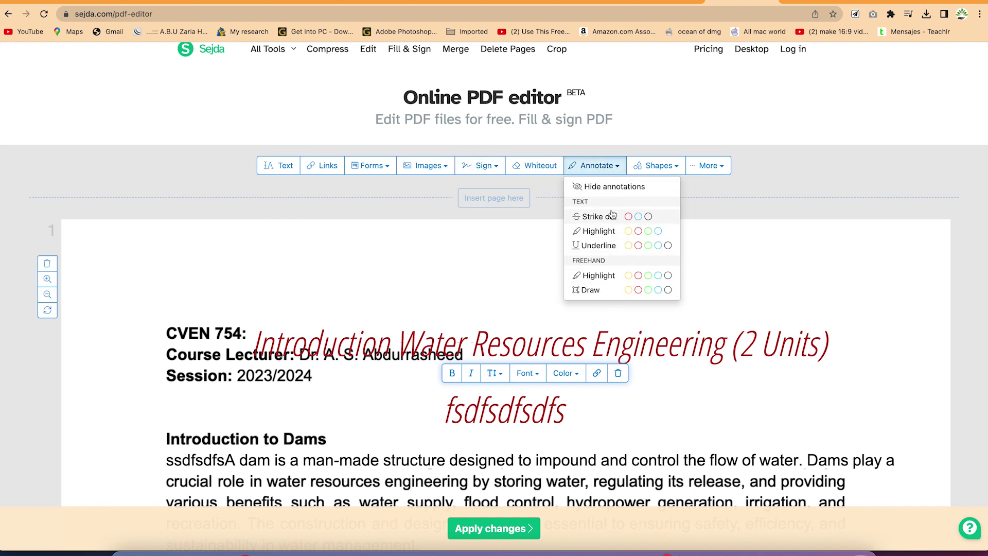
pyautogui.click(671, 172)
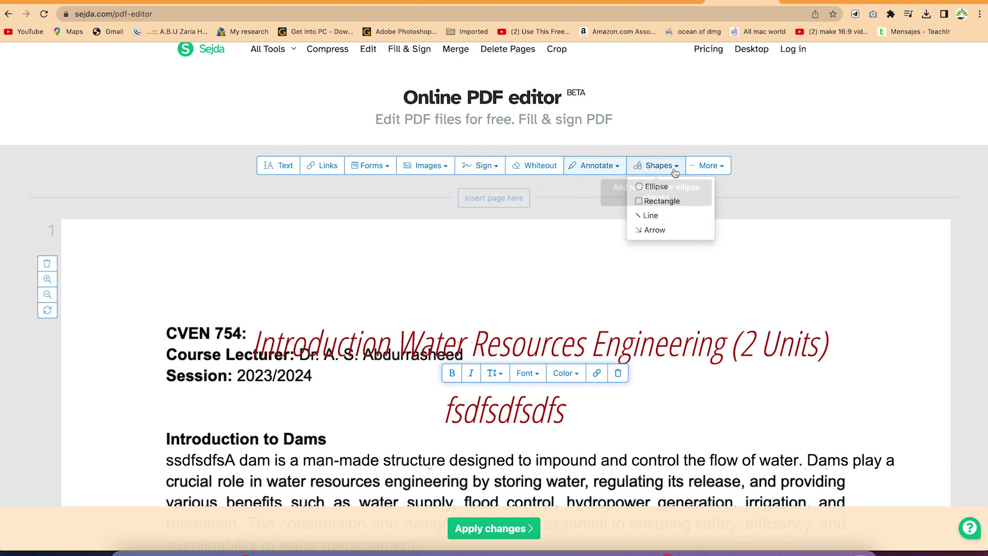
pyautogui.click(718, 170)
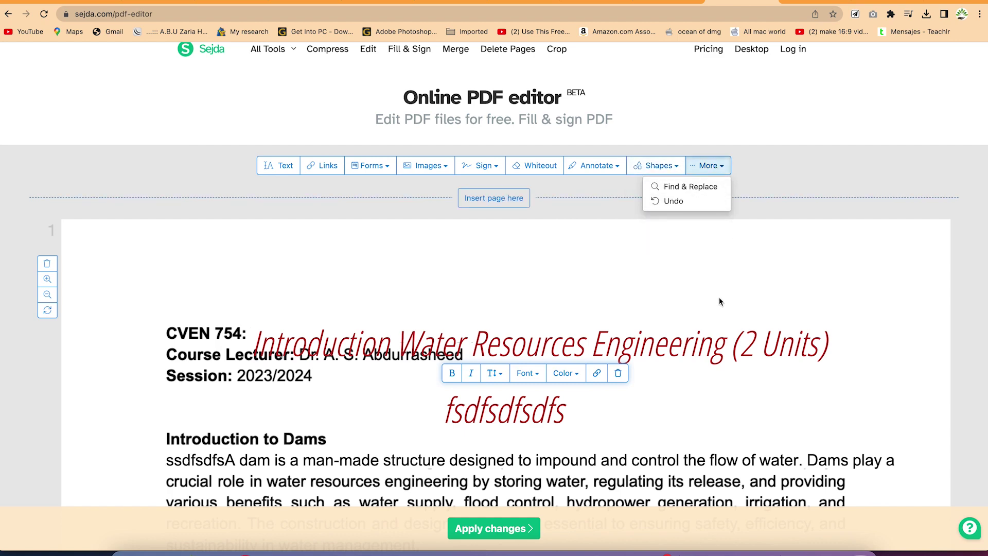
pyautogui.click(737, 393)
# Insert 'dfdfd' before 'They' in the Adaptability item and apply the changes
pyautogui.scroll(-7, 531, 436)
pyautogui.scroll(-7, 531, 437)
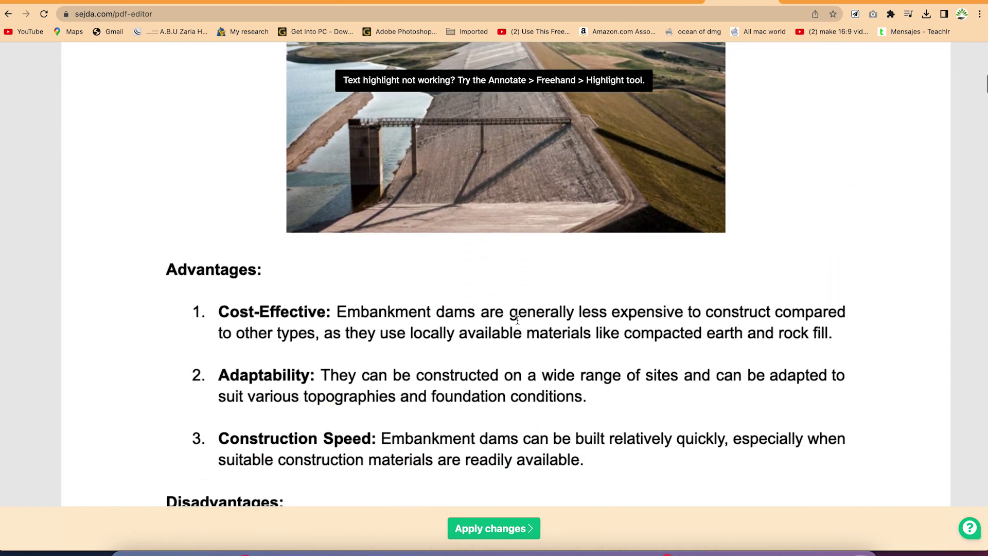
pyautogui.scroll(-3, 514, 274)
pyautogui.scroll(-1, 513, 272)
pyautogui.click(321, 229)
pyautogui.write('dfdfd')
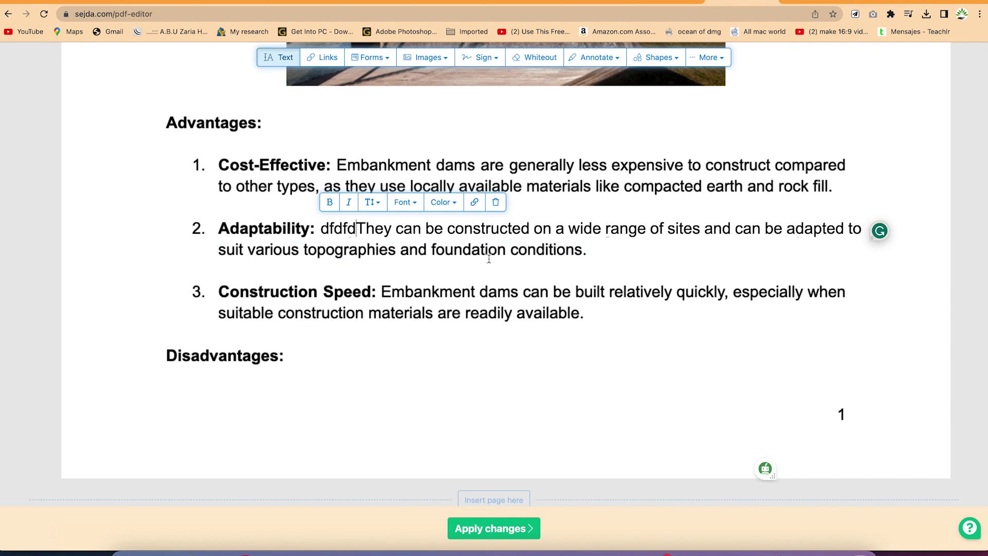
pyautogui.click(516, 529)
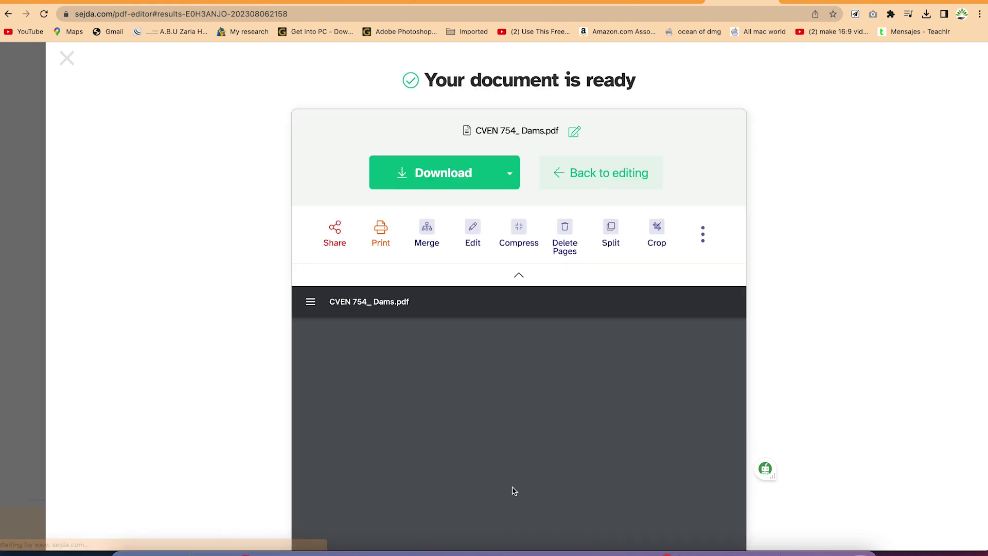
# Choose Save as from the Download menu for the processed CVEN 754_ Dams.pdf
pyautogui.scroll(-1, 472, 345)
pyautogui.scroll(-1, 473, 347)
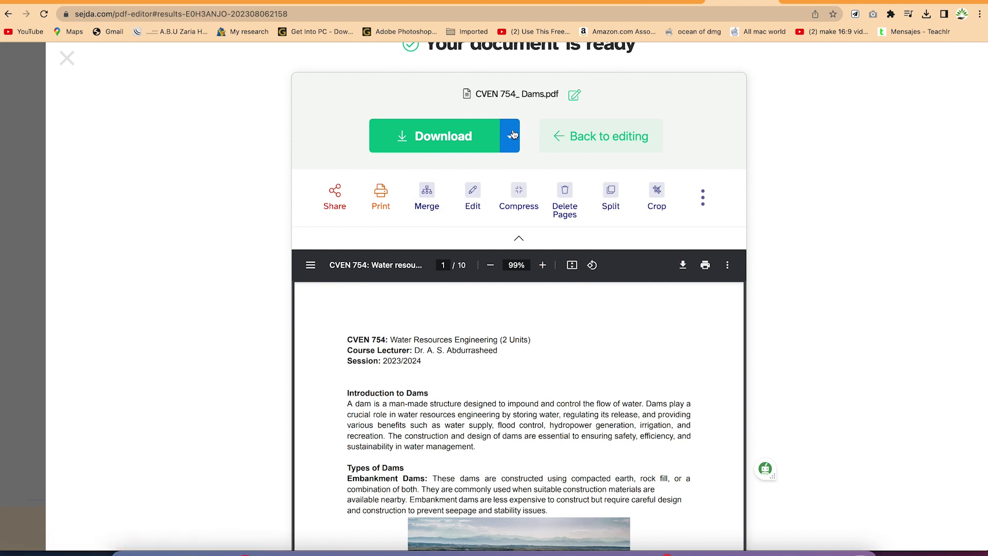
pyautogui.click(511, 136)
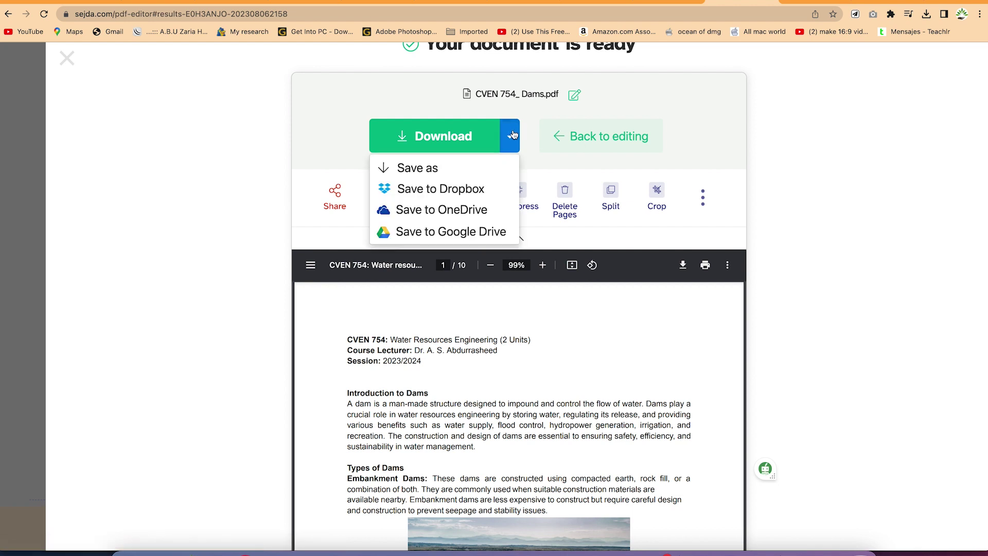
pyautogui.click(487, 171)
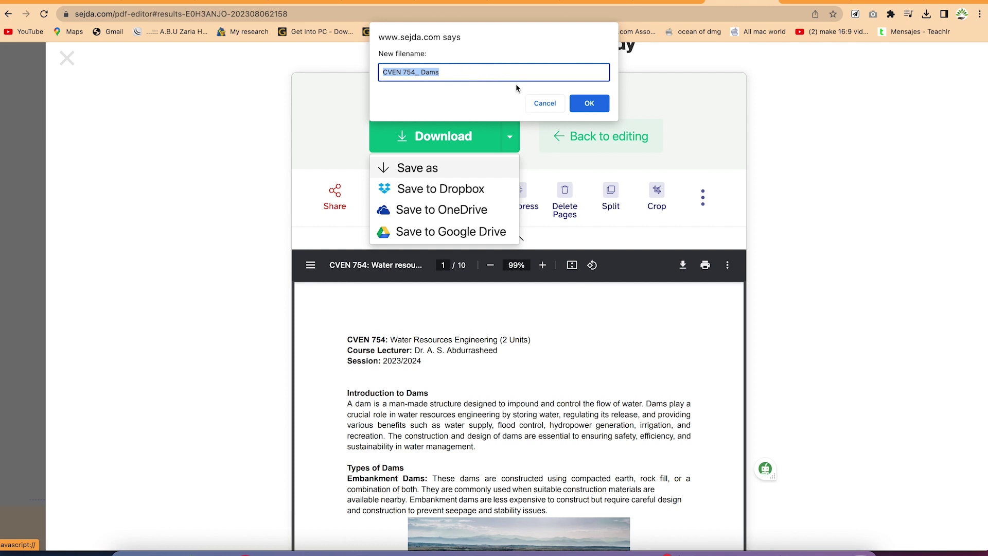
# Confirm the 'CVEN 754_ Dams' filename and verify the 5.7 MB download finished
pyautogui.click(584, 105)
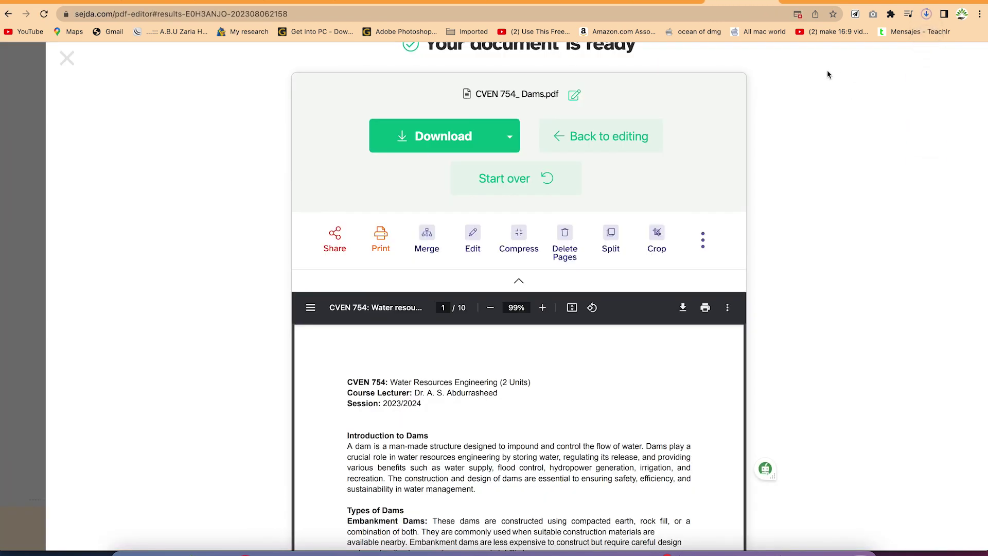
pyautogui.click(928, 15)
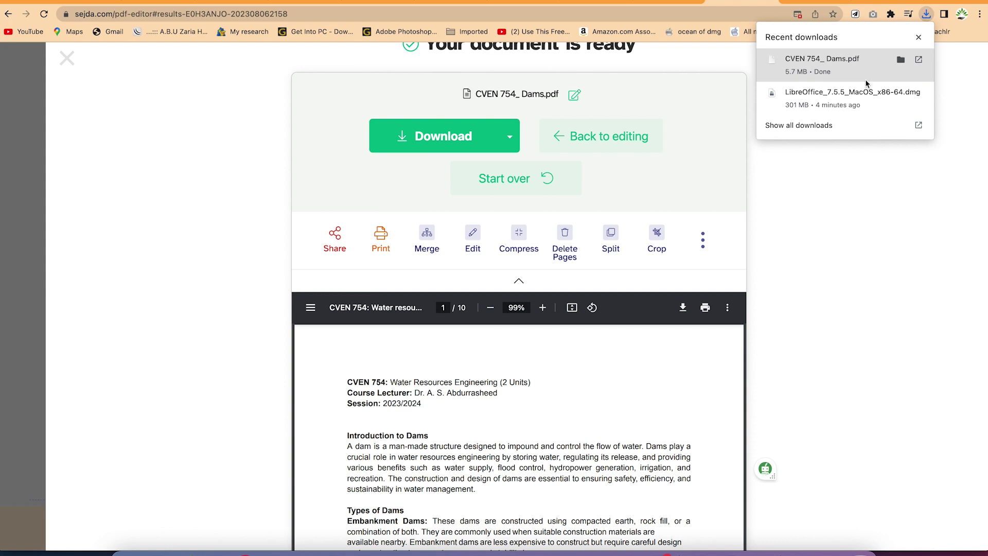
pyautogui.click(860, 330)
pyautogui.scroll(1, 776, 184)
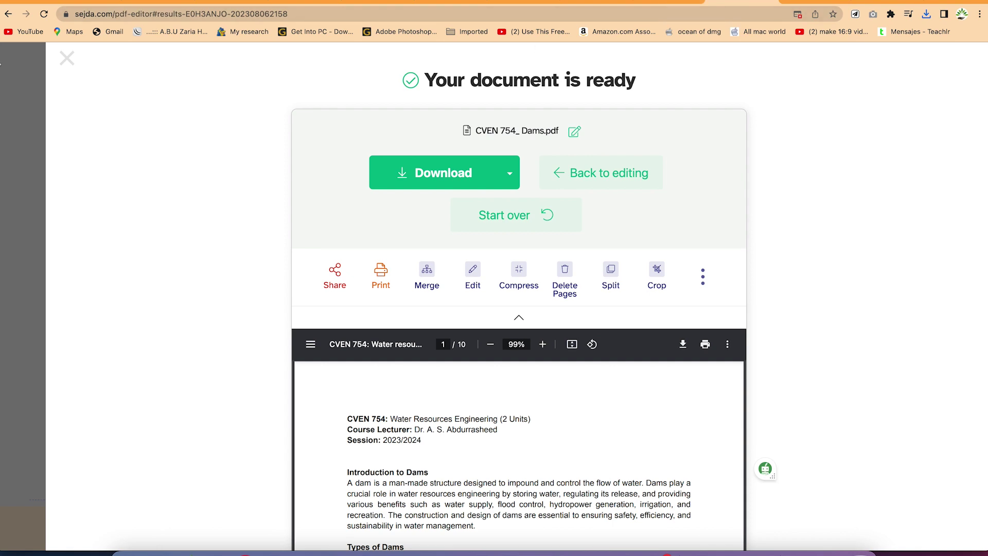
pyautogui.click(7, 15)
# Go back once more to Sejda's PDF upload start page
pyautogui.click(8, 15)
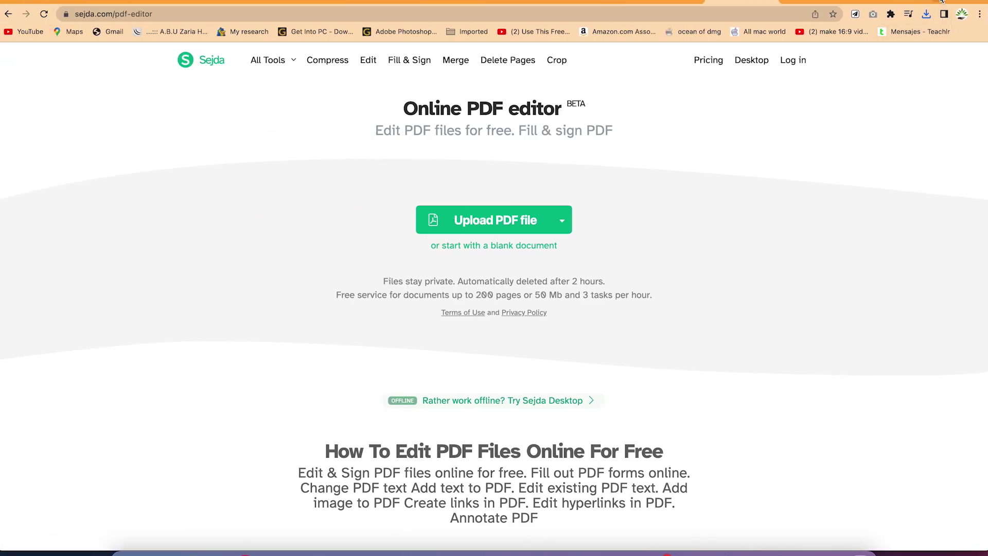
# Load canva.com in a new tab and drag CVEN 754_ Dams.pdf from Finder onto its home page
pyautogui.click(941, 2)
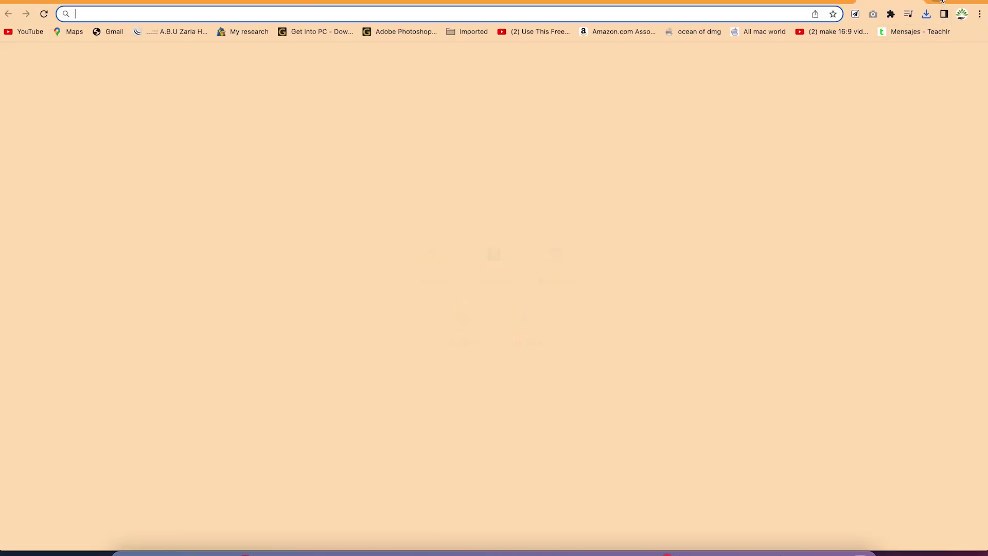
pyautogui.write('canva.com')
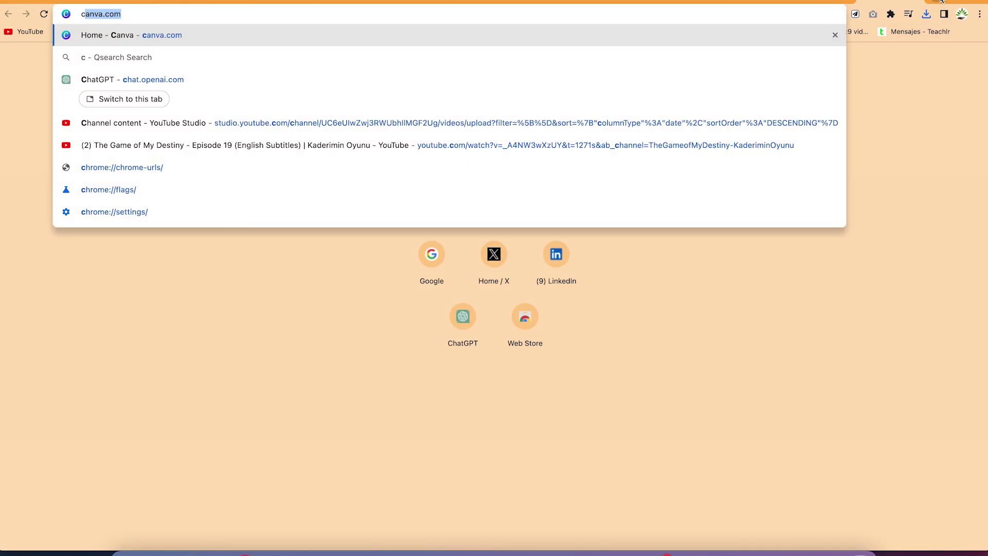
pyautogui.press('Return')
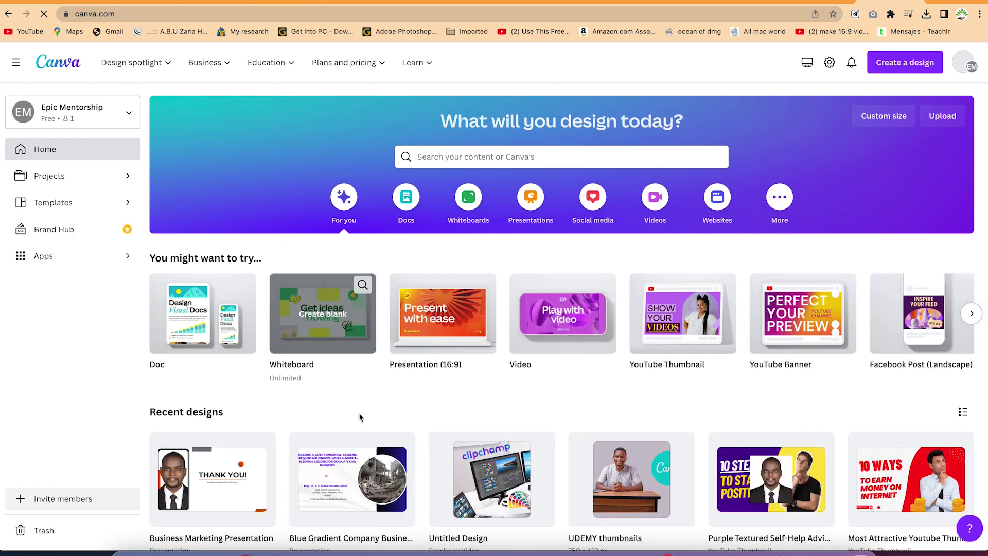
pyautogui.click(127, 550)
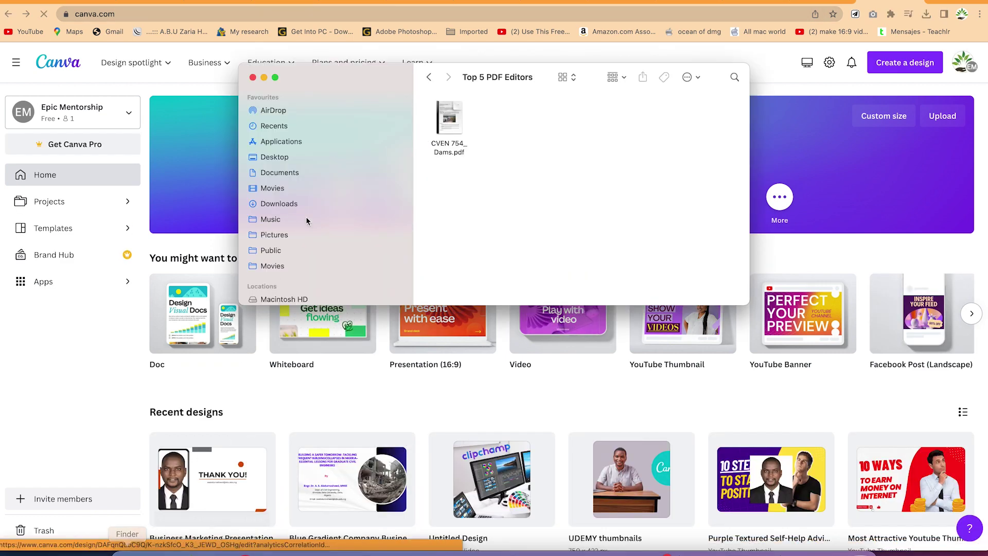
pyautogui.moveTo(450, 153); pyautogui.dragTo(487, 383)
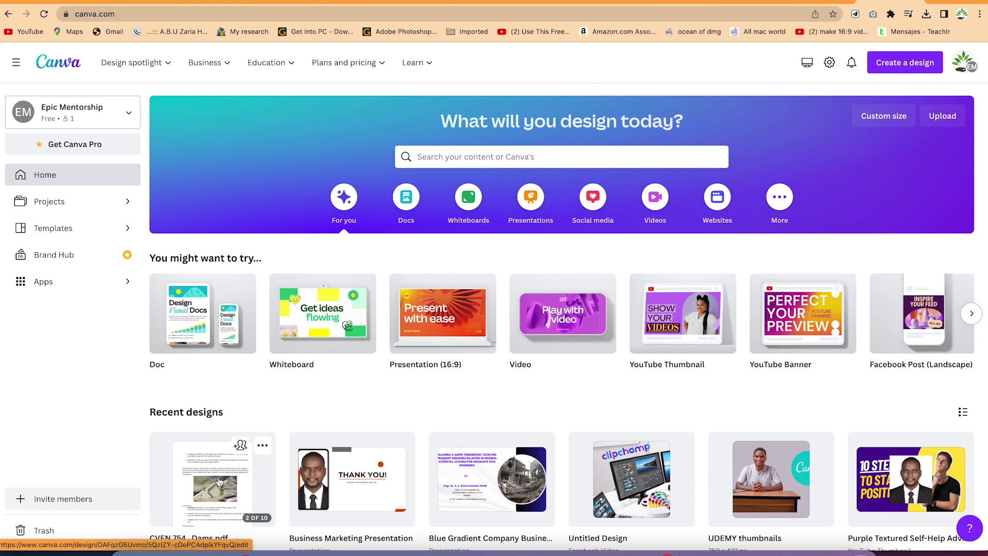
pyautogui.scroll(-2, 216, 466)
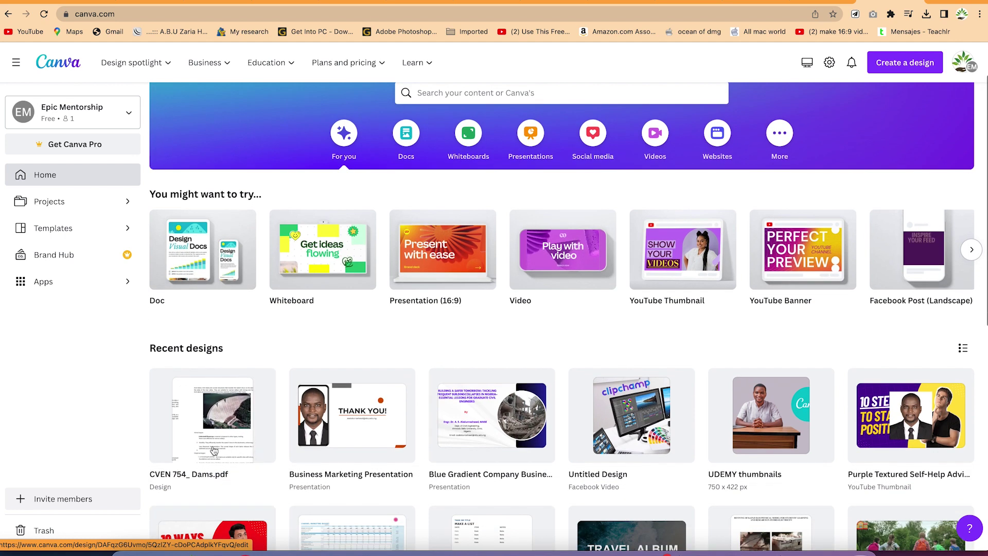
pyautogui.click(213, 451)
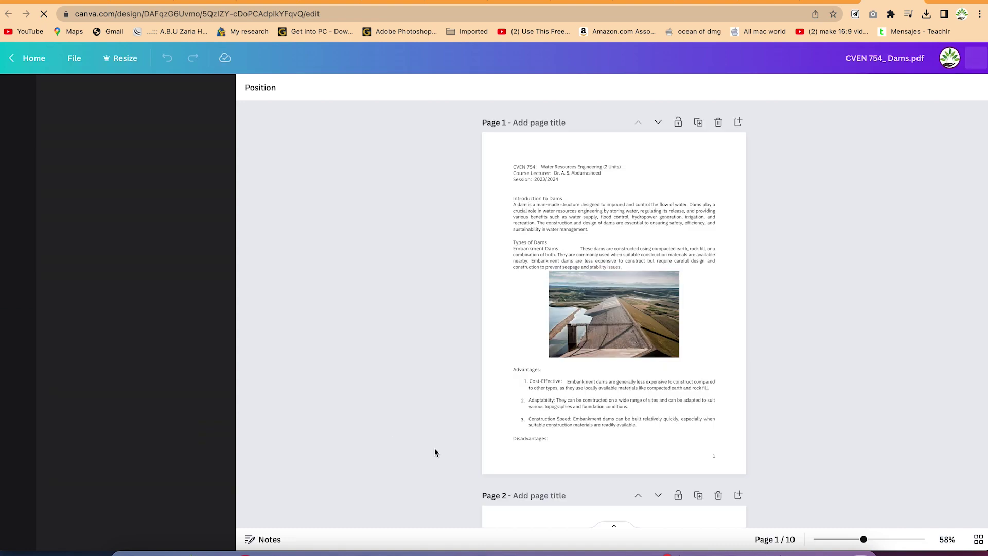
pyautogui.click(569, 217)
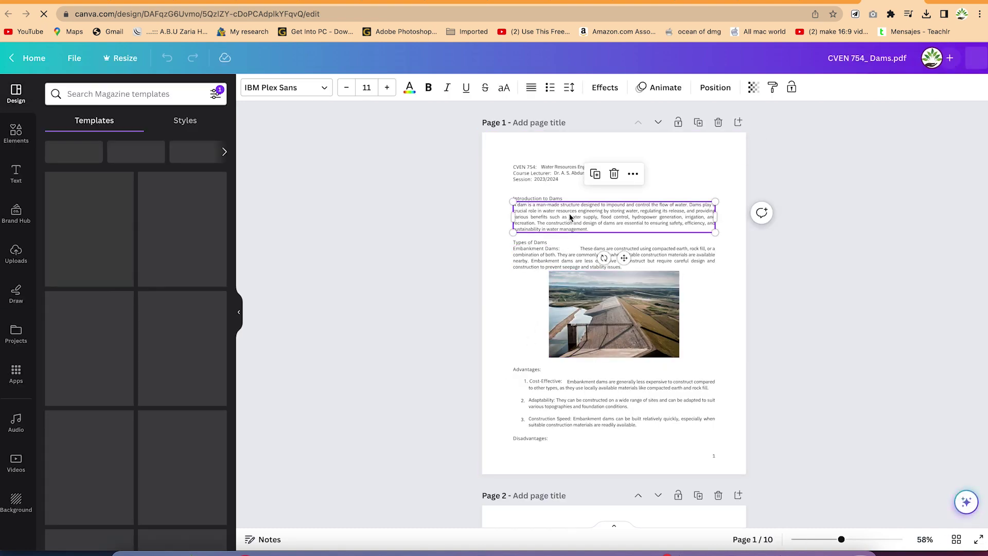
pyautogui.click(570, 216)
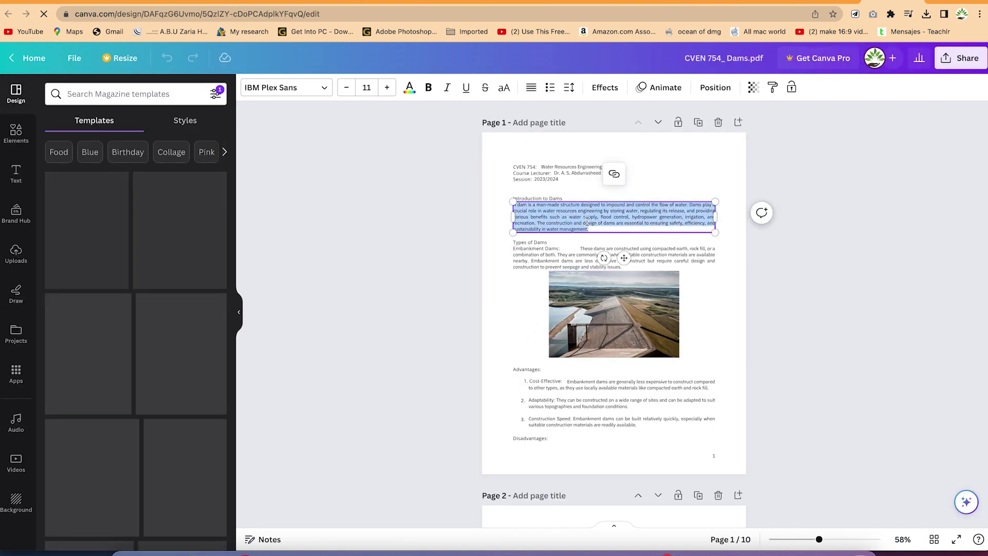
pyautogui.click(602, 225)
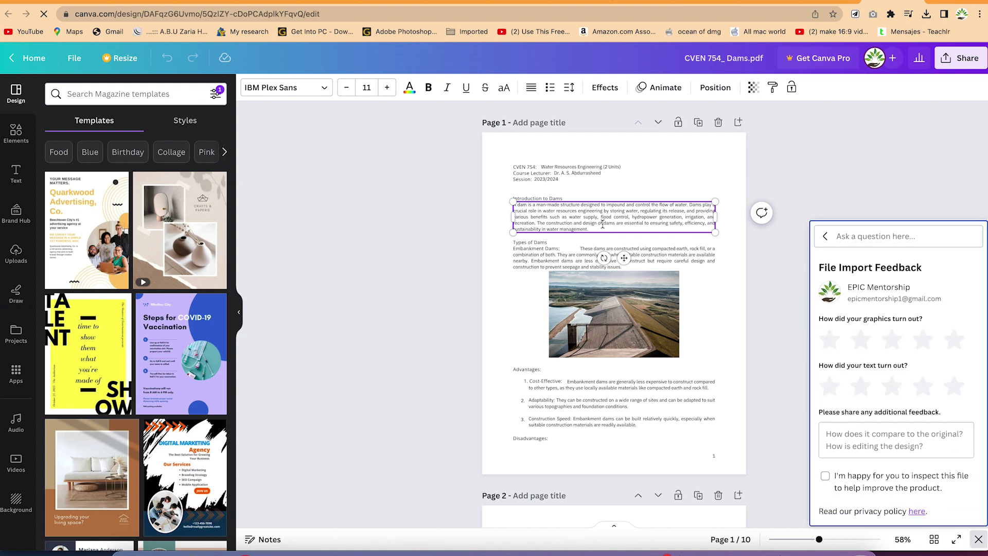
pyautogui.write('dfdfdfd')
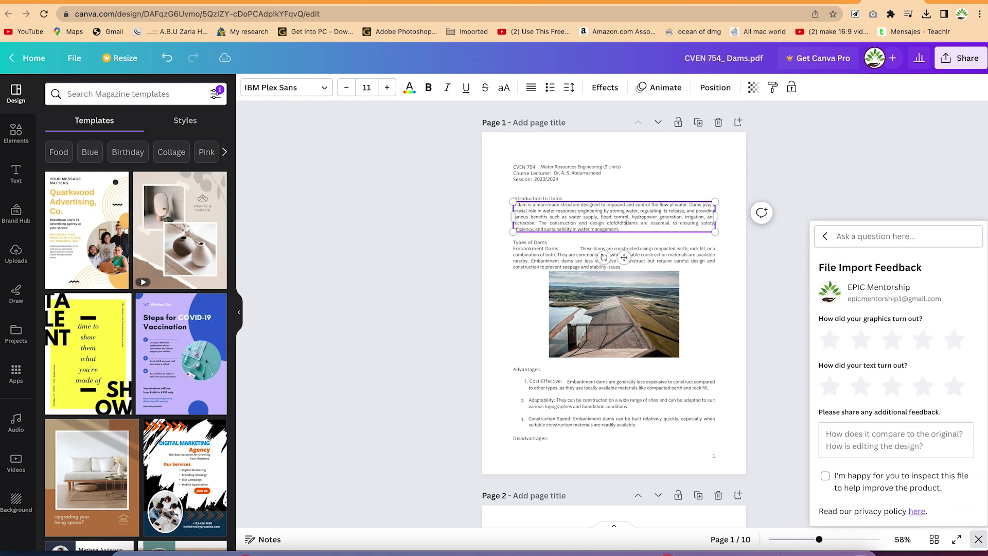
pyautogui.click(569, 173)
pyautogui.doubleClick(571, 171)
pyautogui.tripleClick(570, 170)
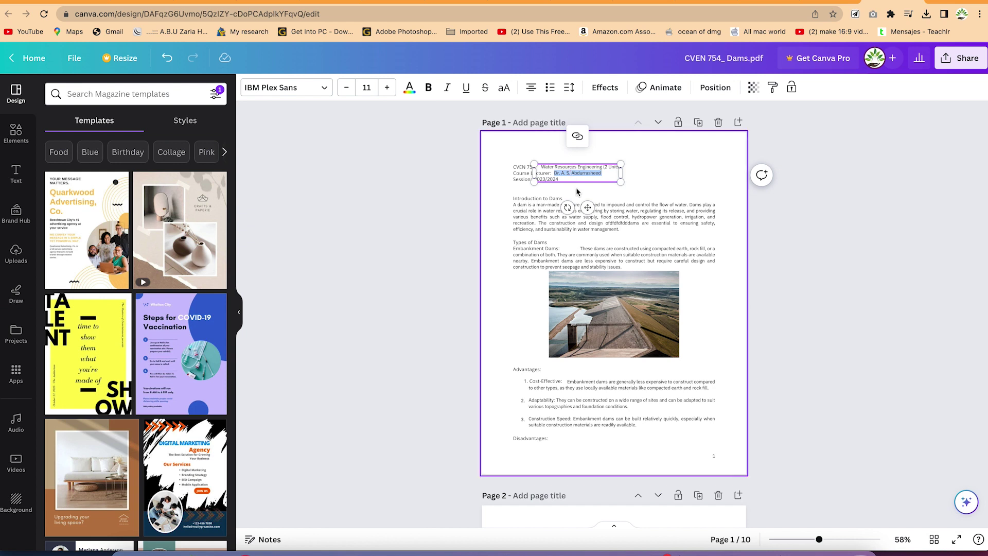
pyautogui.click(565, 179)
pyautogui.write('dfdfdf')
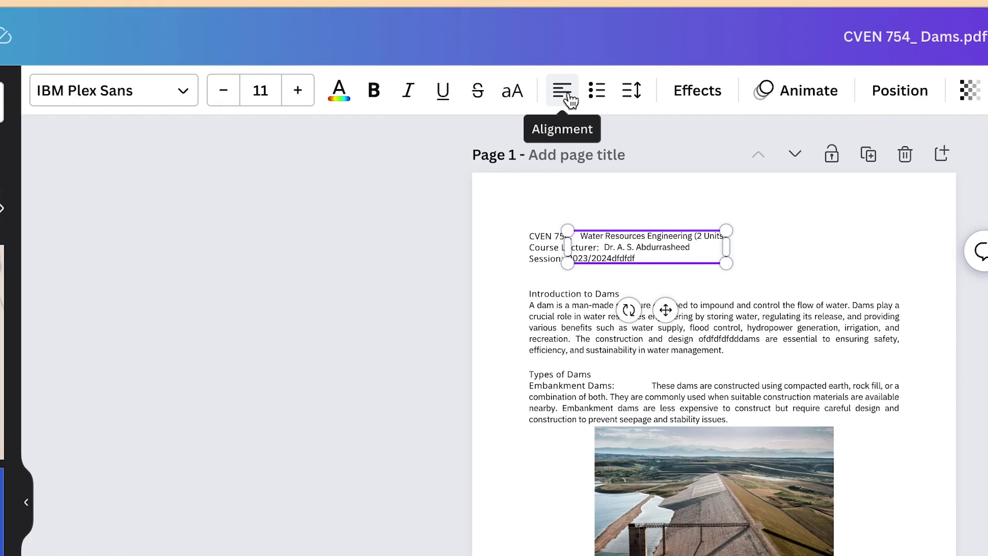
pyautogui.click(571, 100)
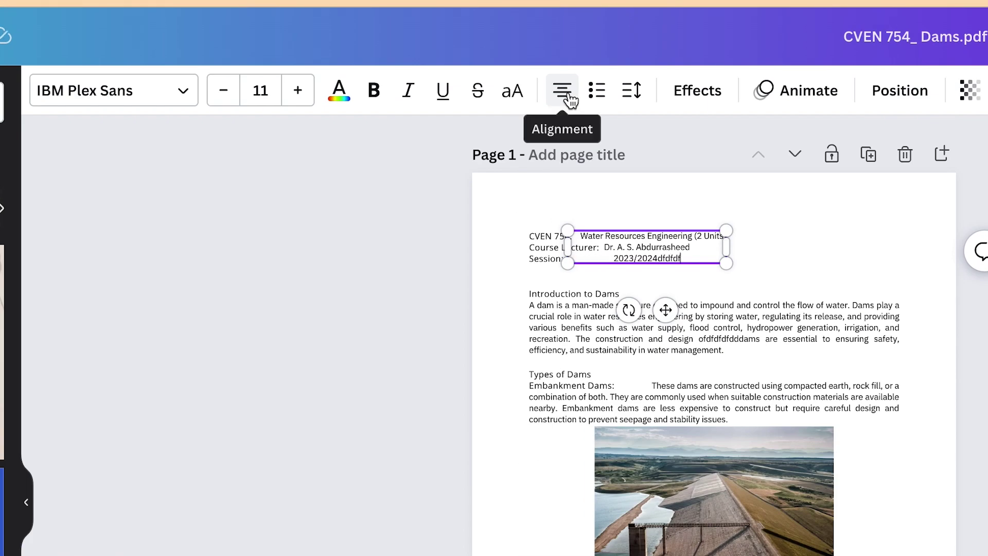
pyautogui.click(600, 101)
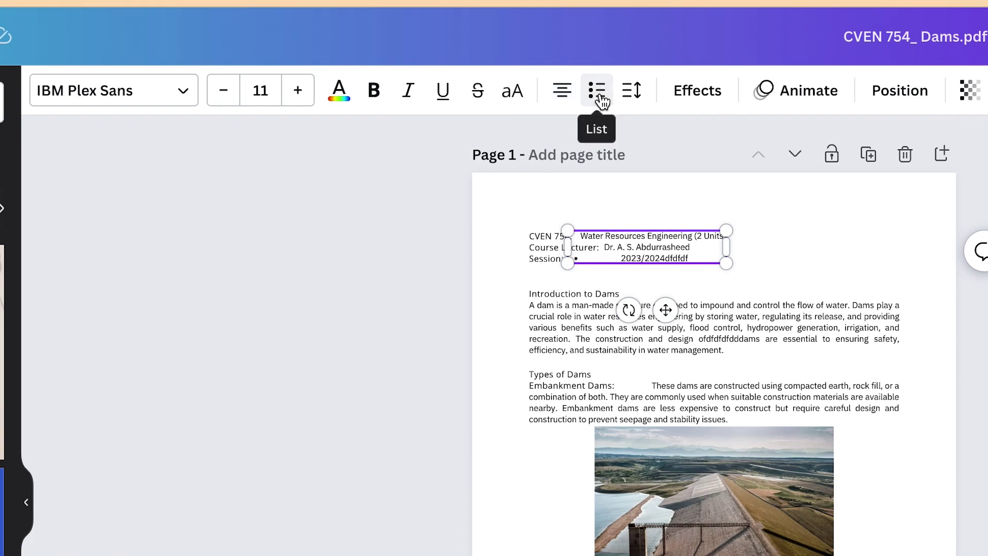
pyautogui.click(636, 93)
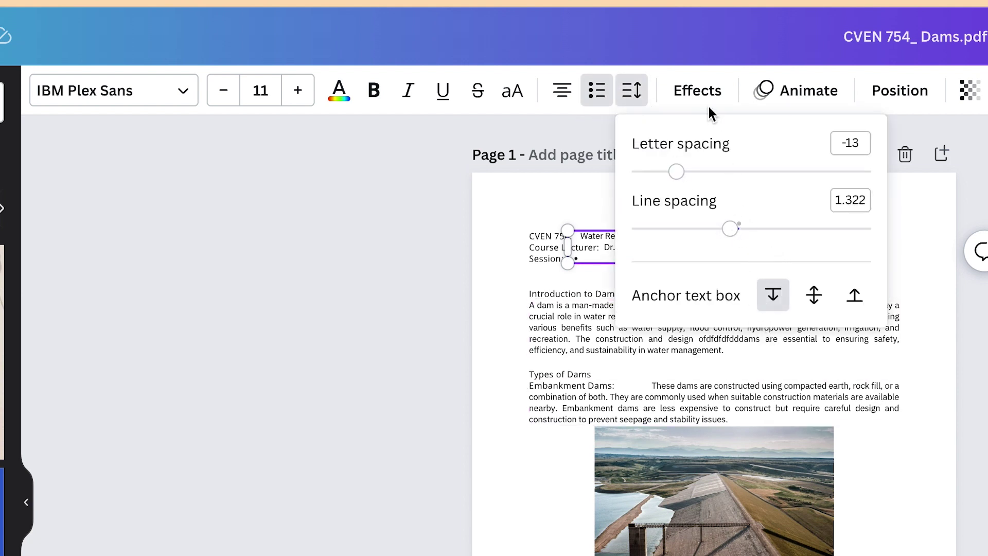
pyautogui.click(701, 92)
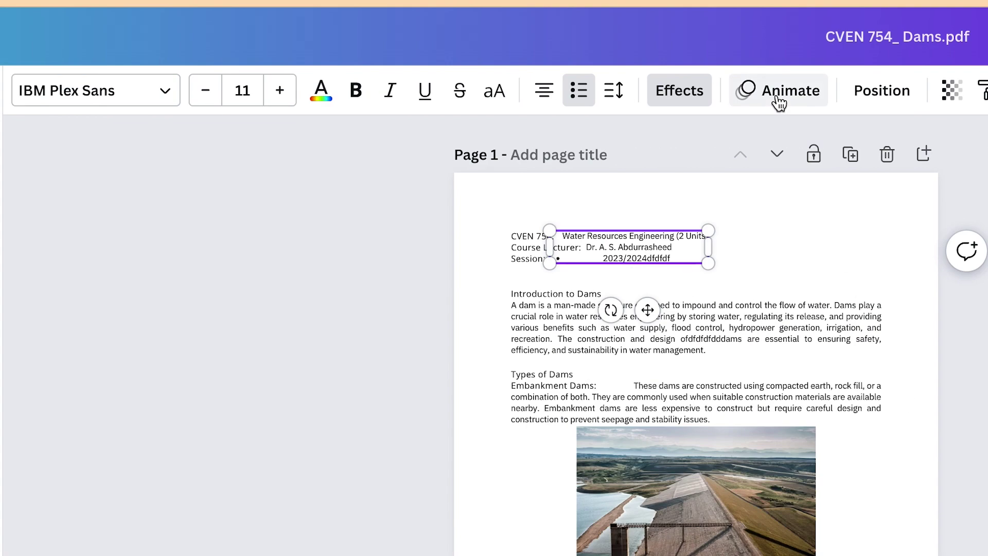
pyautogui.click(778, 95)
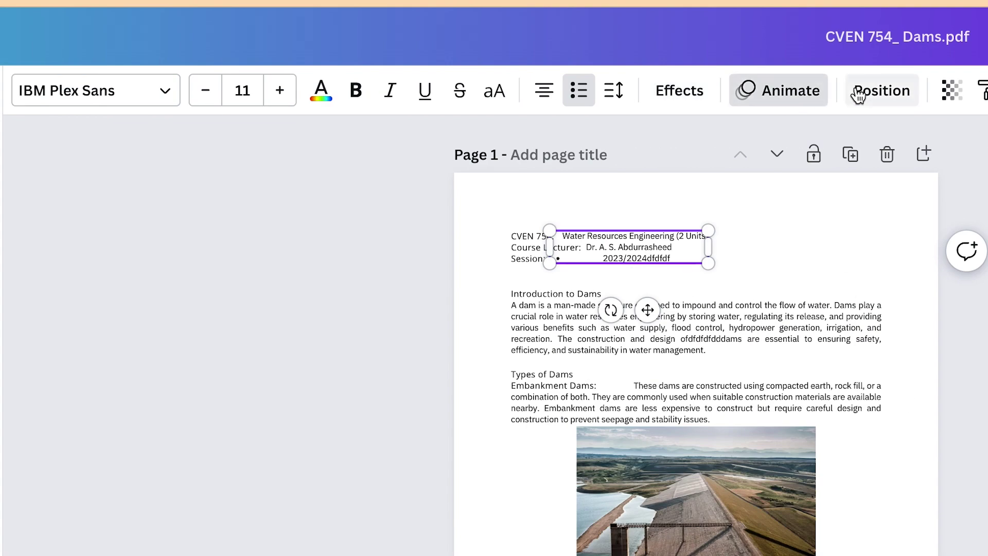
pyautogui.click(870, 98)
pyautogui.click(952, 92)
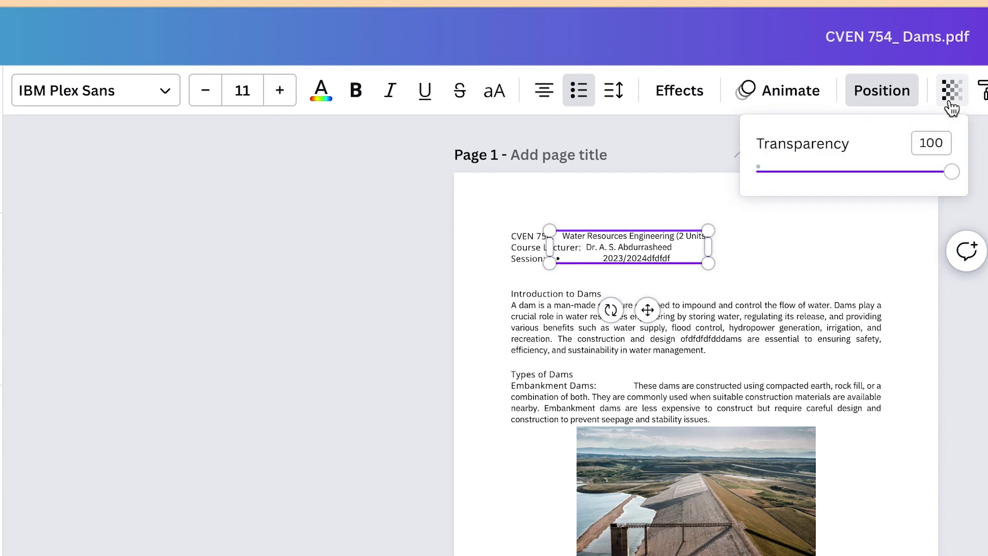
pyautogui.click(319, 99)
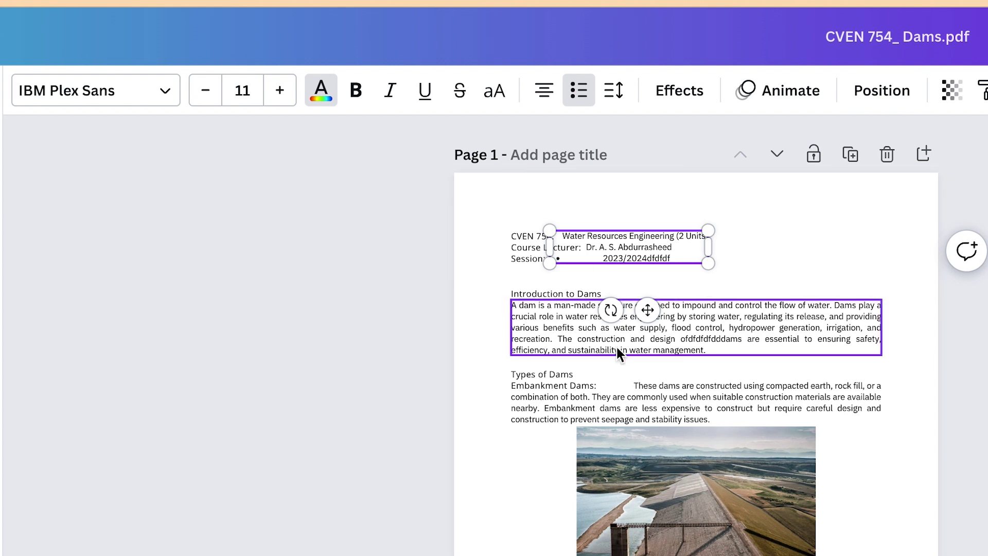
# Set the page 1 Introduction to Dams paragraph to bold, italic and underline, keeping normal case
pyautogui.click(586, 318)
pyautogui.doubleClick(585, 318)
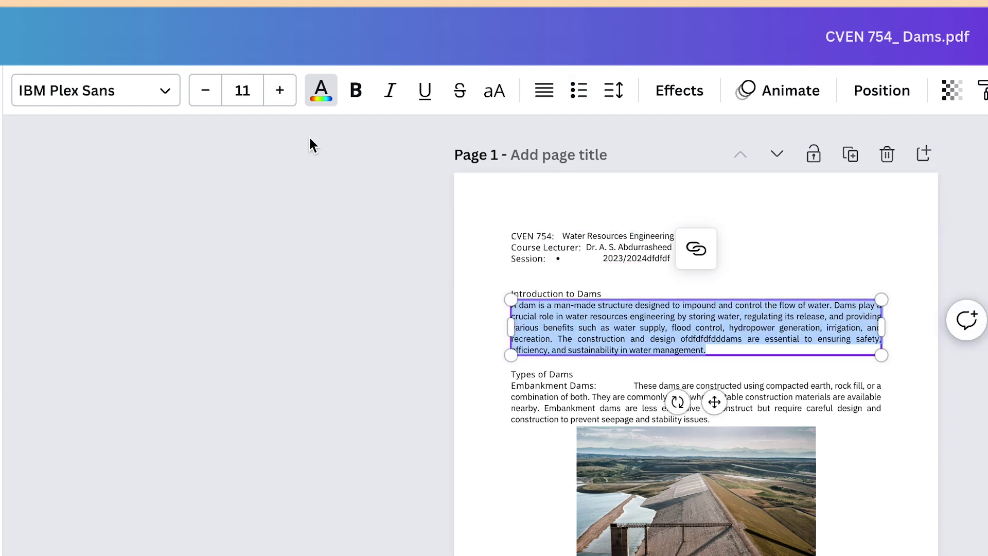
pyautogui.click(358, 92)
pyautogui.click(392, 97)
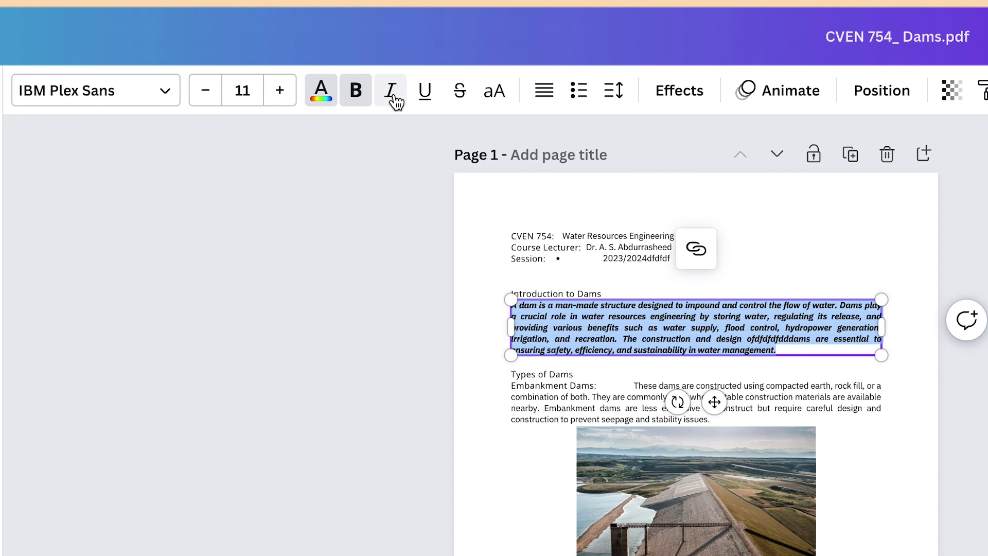
pyautogui.click(430, 95)
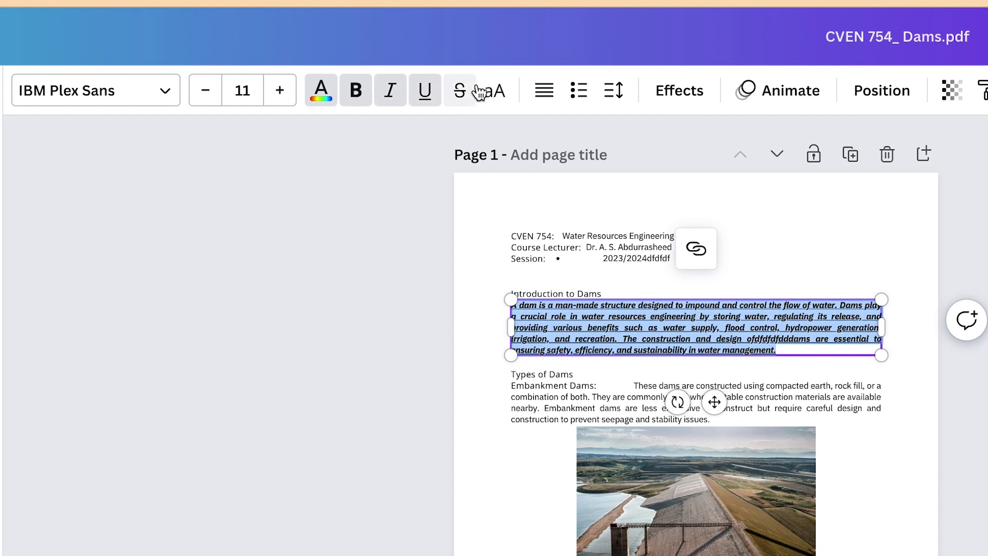
pyautogui.click(504, 101)
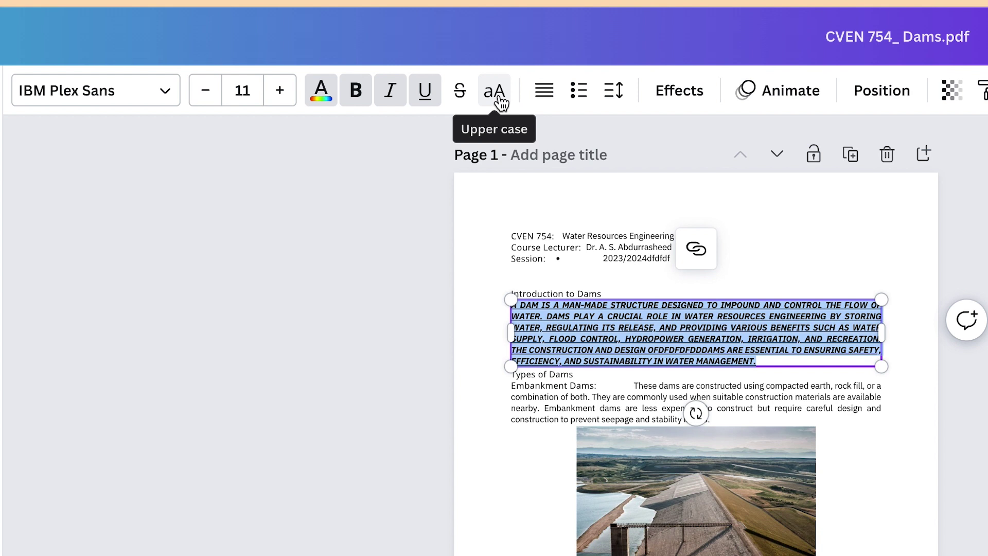
pyautogui.click(501, 103)
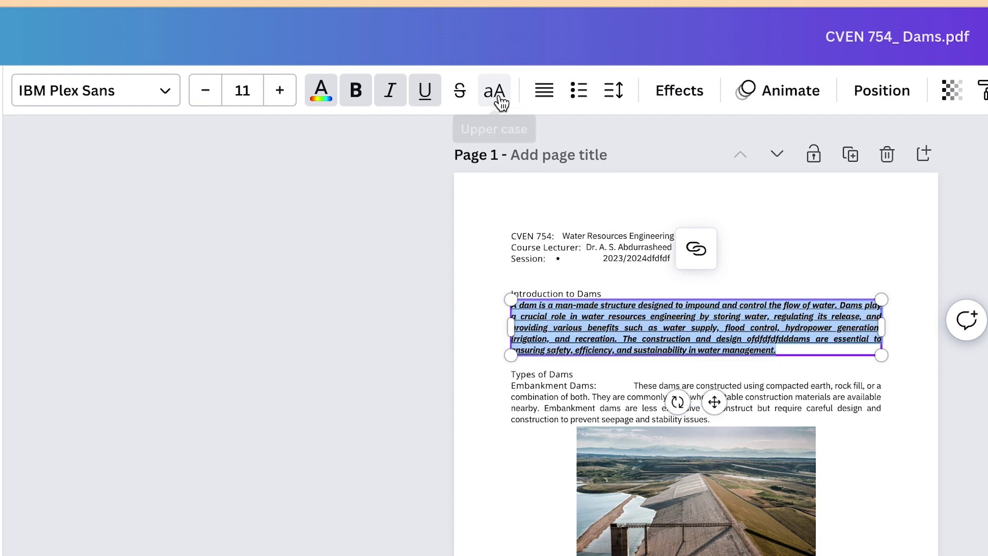
pyautogui.click(672, 340)
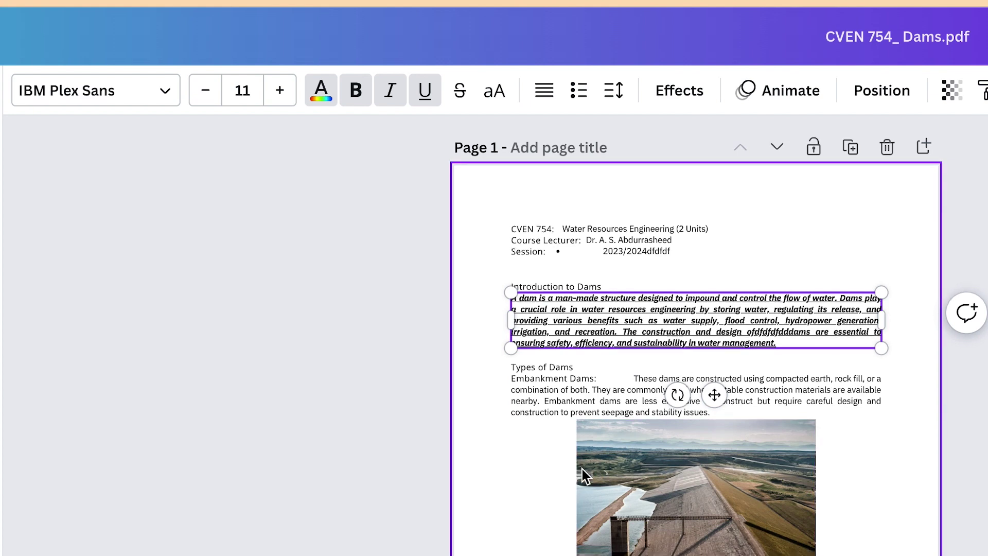
pyautogui.click(625, 526)
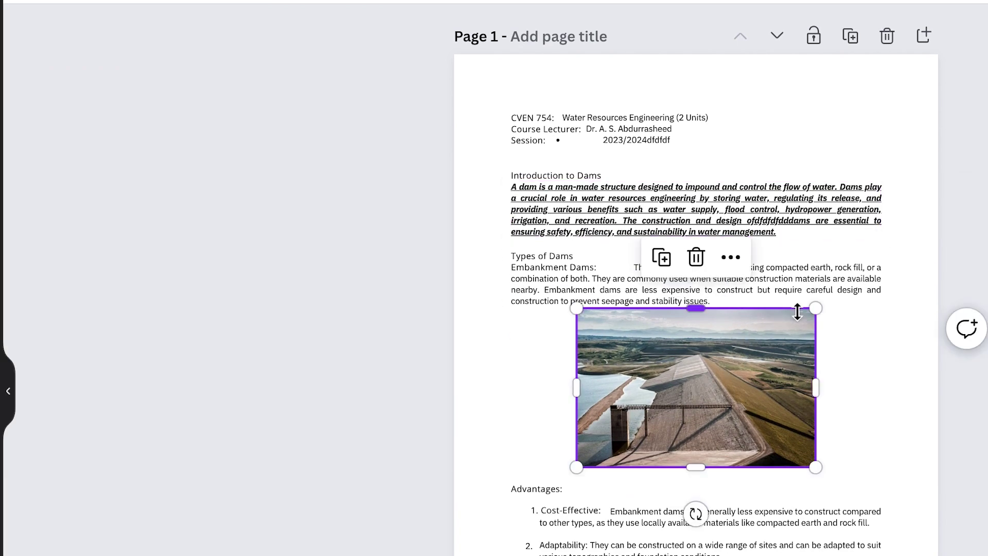
pyautogui.moveTo(816, 309)
pyautogui.mouseDown()
pyautogui.moveTo(709, 400)
pyautogui.moveTo(757, 346)
pyautogui.moveTo(818, 307)
pyautogui.mouseUp()
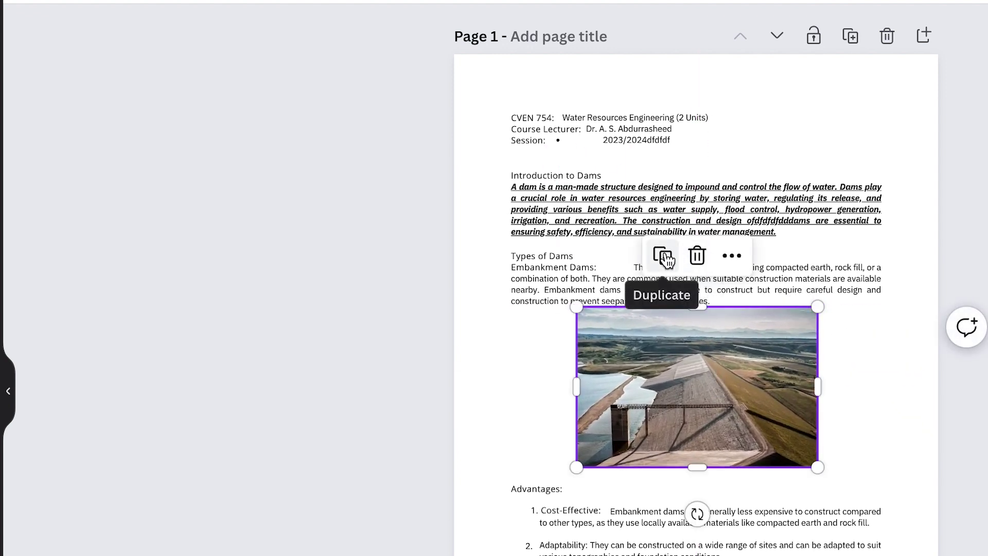
pyautogui.click(732, 256)
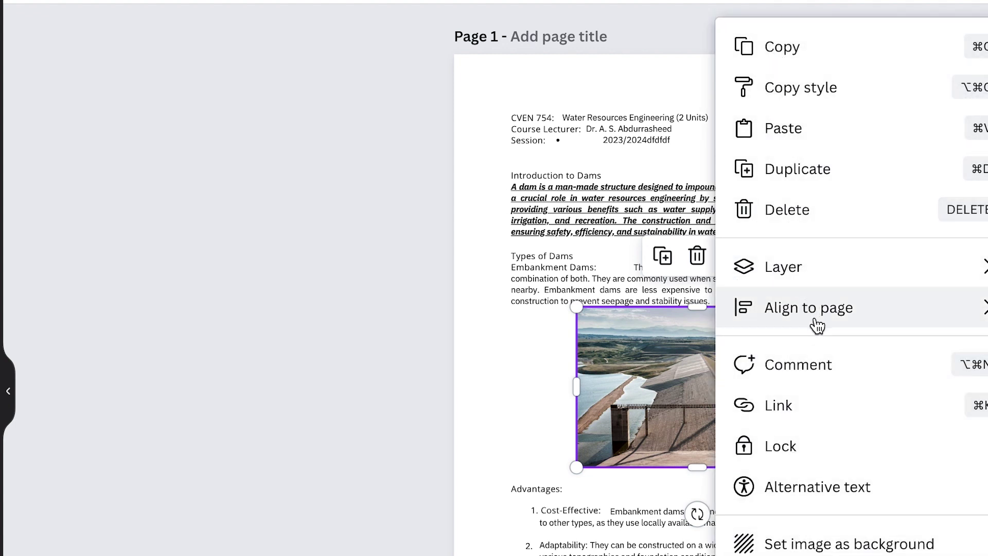
pyautogui.moveTo(986, 318)
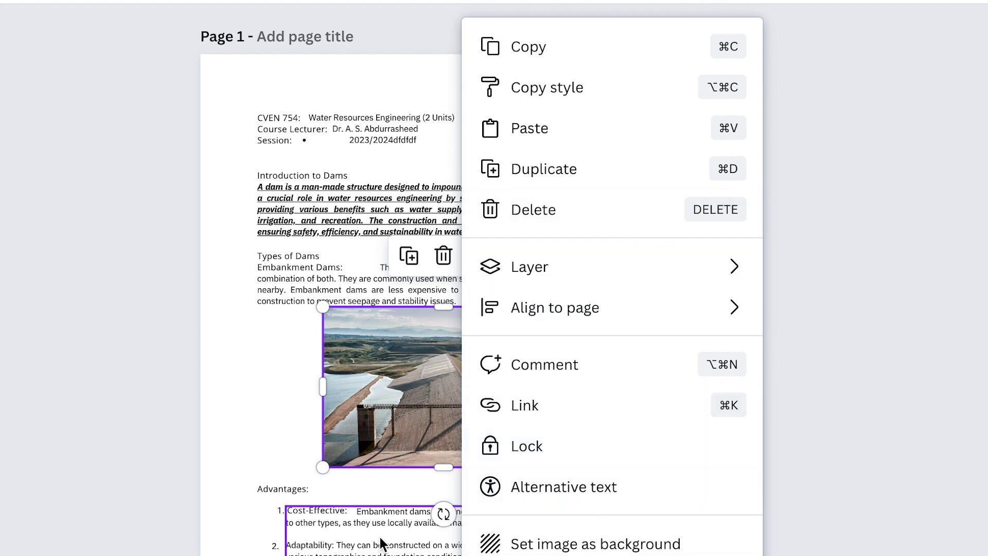
pyautogui.click(397, 540)
pyautogui.scroll(-3, 397, 495)
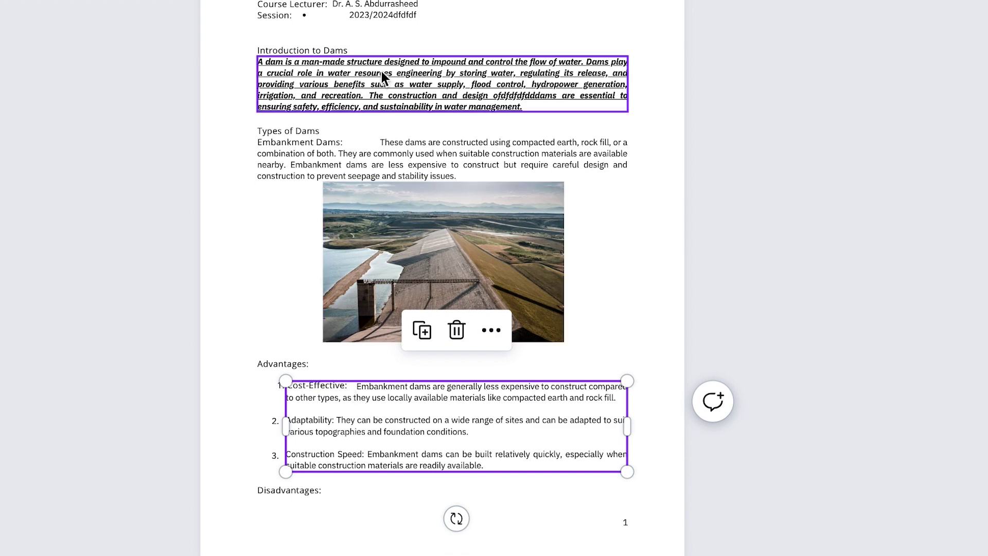
pyautogui.click(399, 121)
pyautogui.click(413, 157)
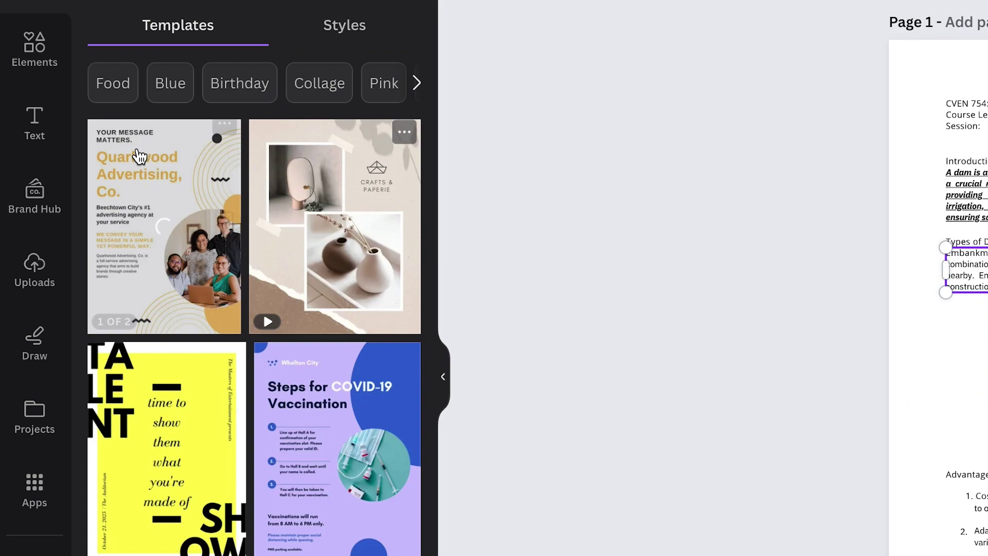
pyautogui.click(50, 132)
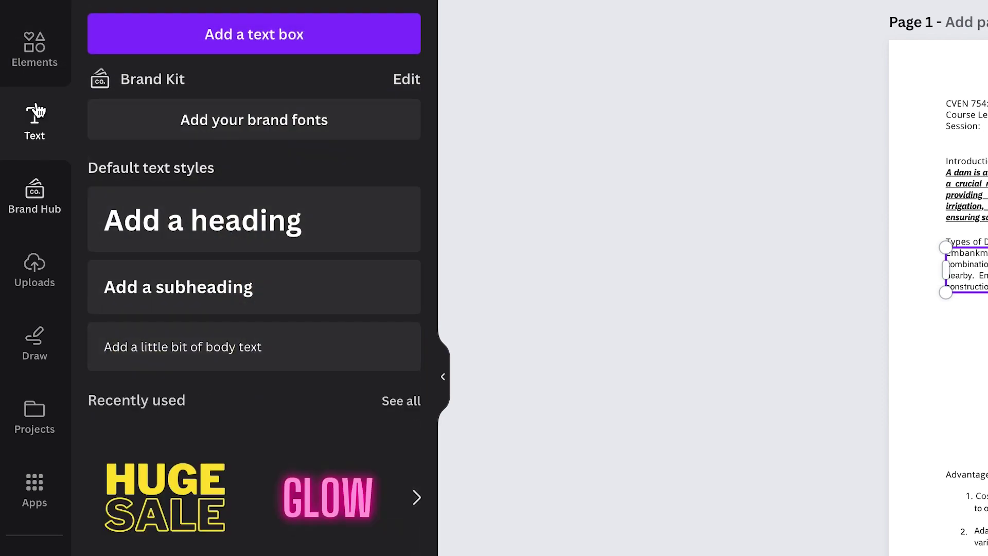
pyautogui.click(34, 62)
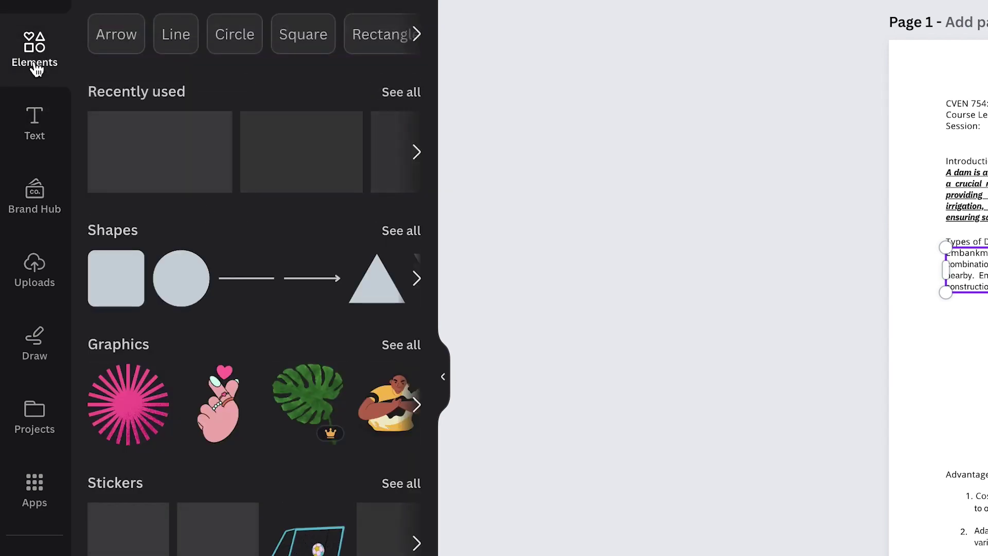
pyautogui.click(53, 349)
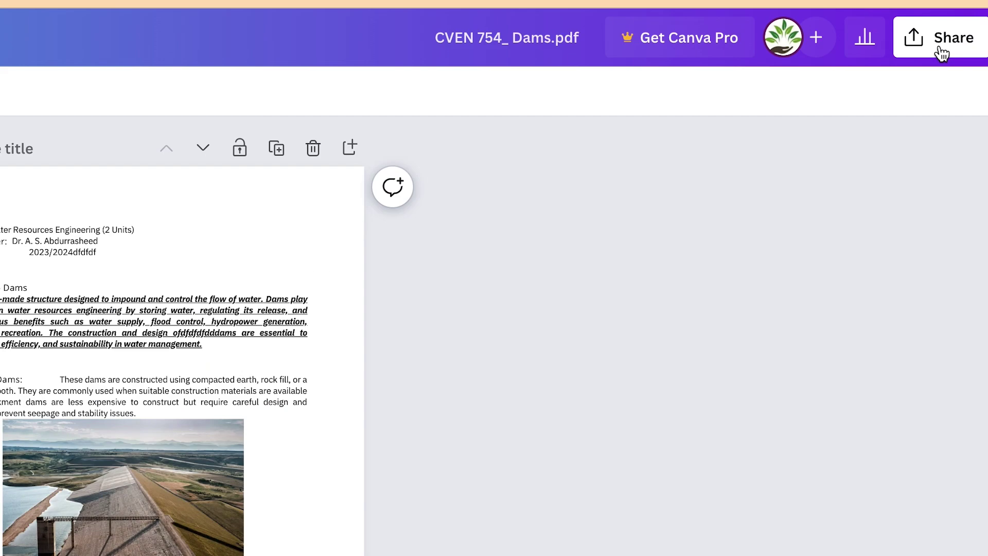
pyautogui.click(942, 38)
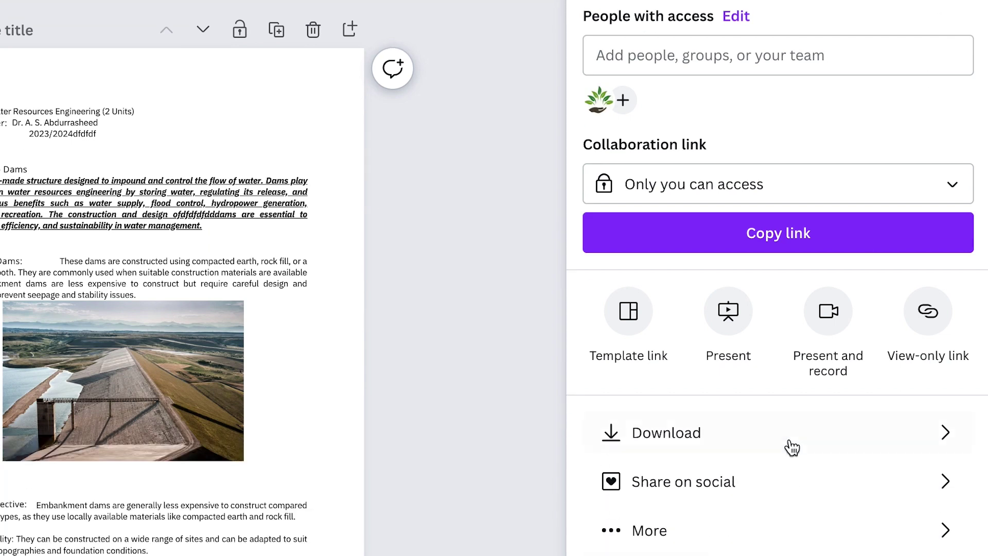
# Download the design as PDF Standard and open CVEN 754_ Dams.pdf.pdf from Chrome's downloads
pyautogui.click(787, 445)
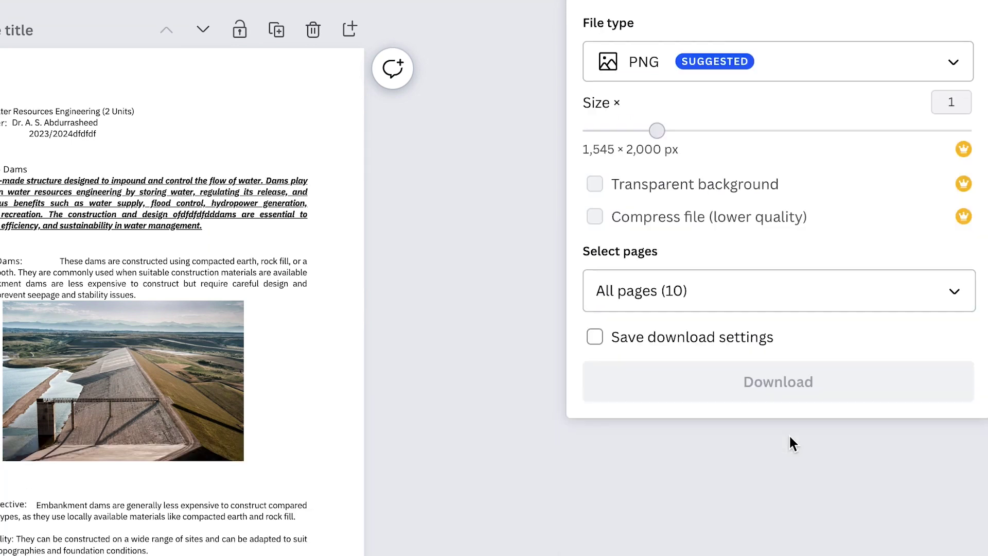
pyautogui.click(794, 76)
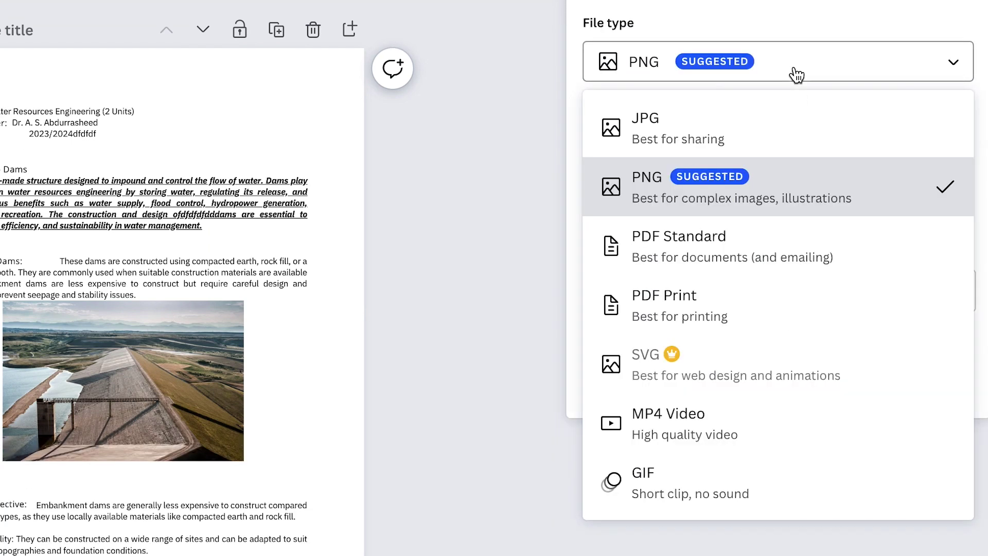
pyautogui.click(792, 268)
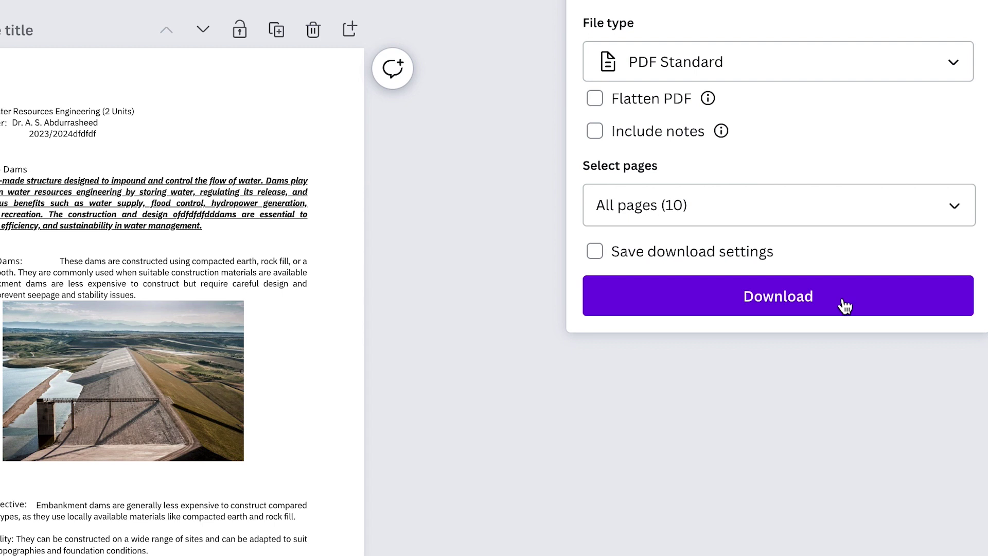
pyautogui.click(789, 306)
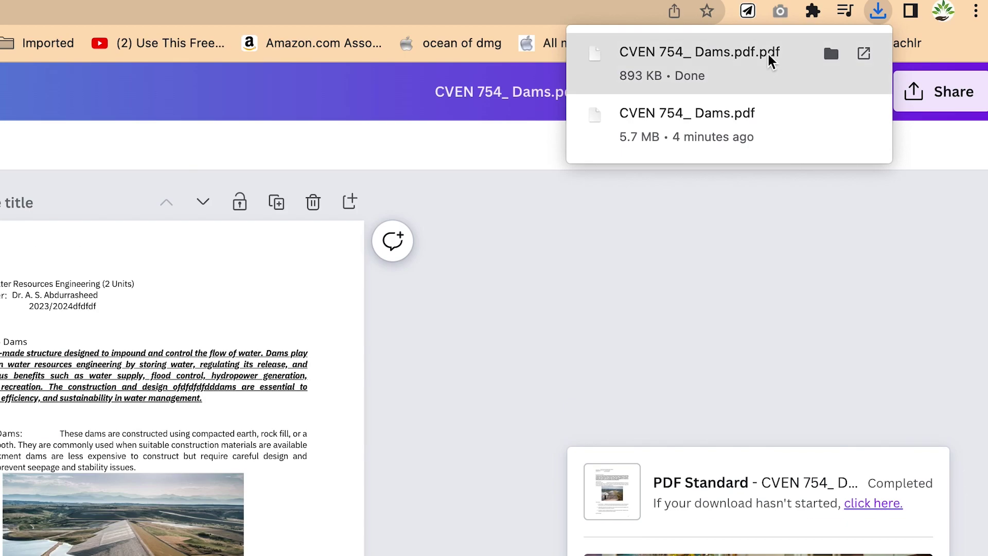
pyautogui.click(769, 57)
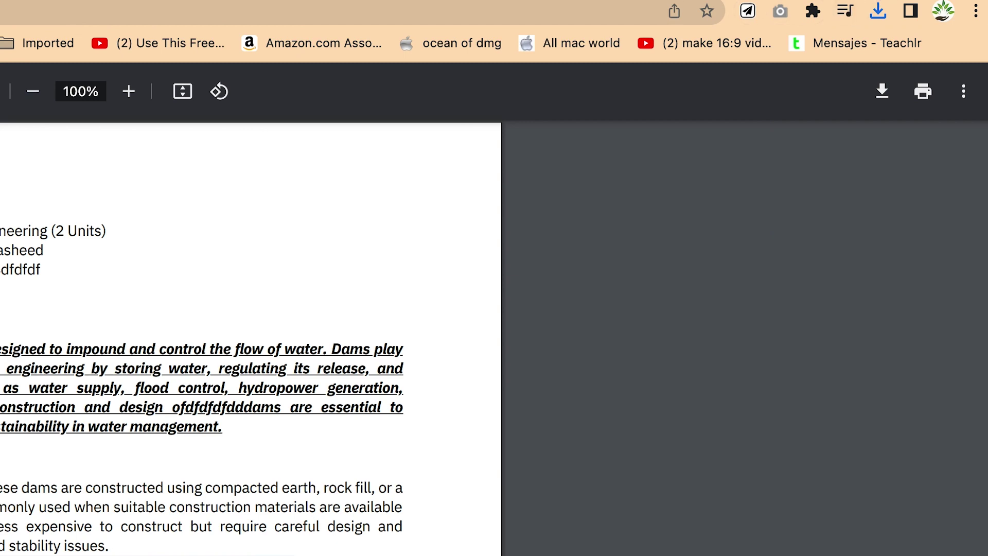
pyautogui.press('super+t')
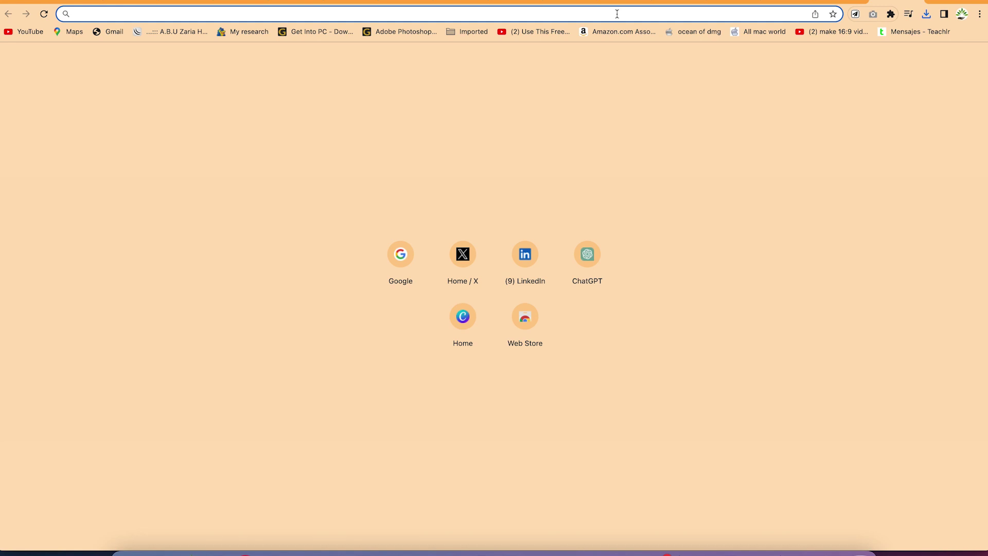
# Search Google for 'wps office suite'
pyautogui.write('w')
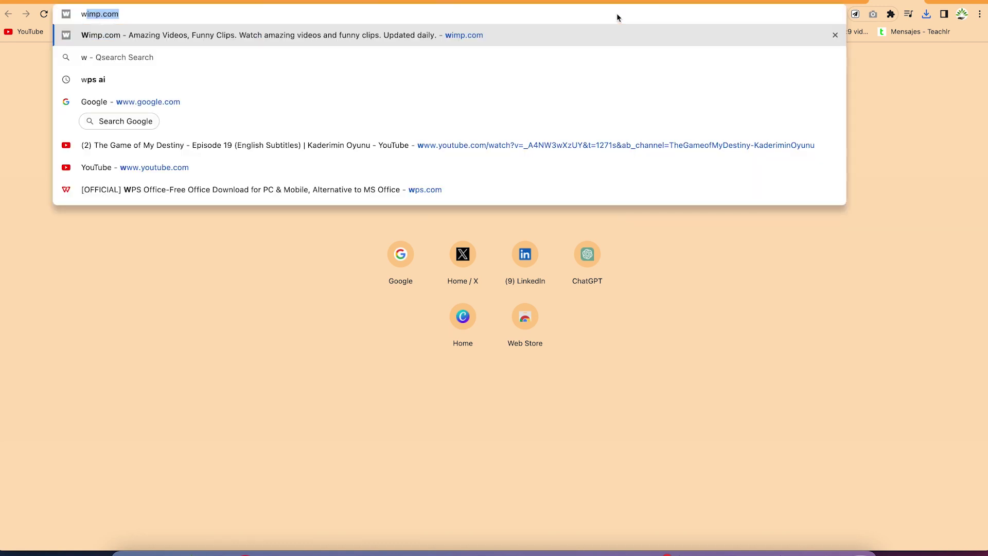
pyautogui.write('p')
pyautogui.press('Escape')
pyautogui.write('g')
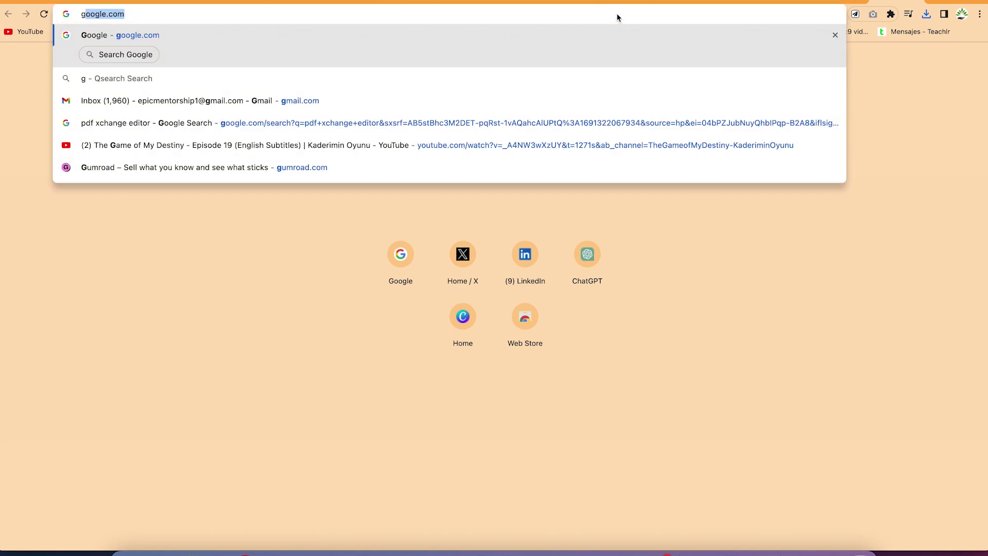
pyautogui.press('Return')
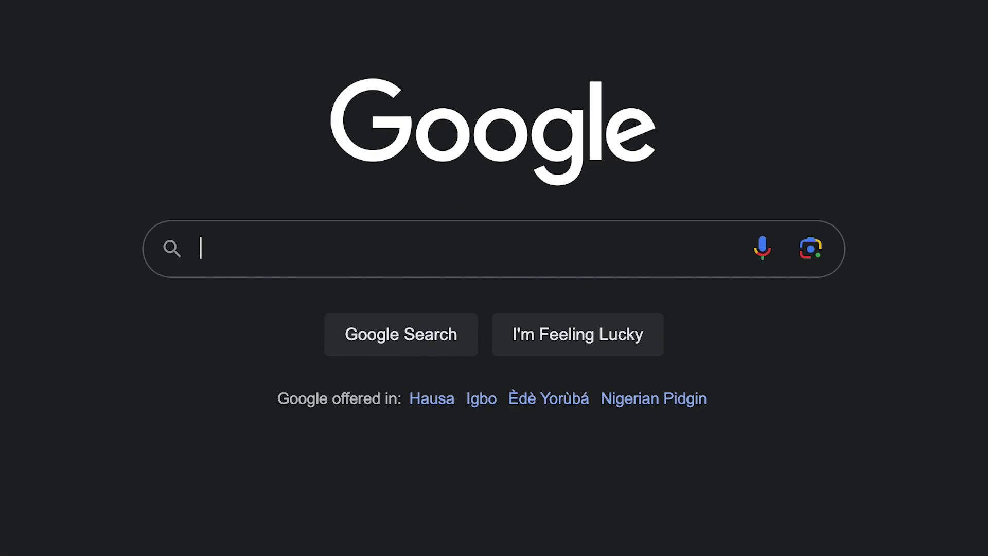
pyautogui.write('wps offic')
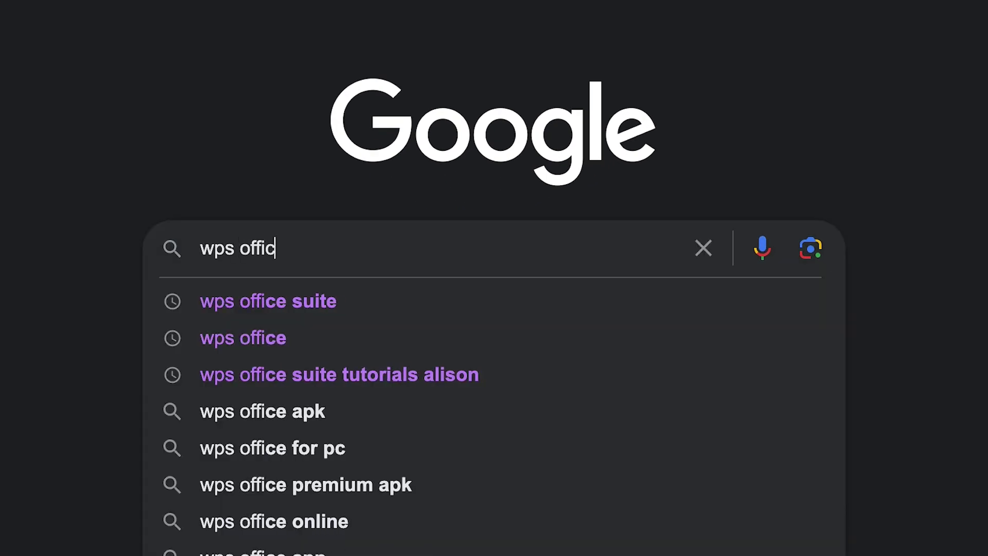
pyautogui.write('e suite')
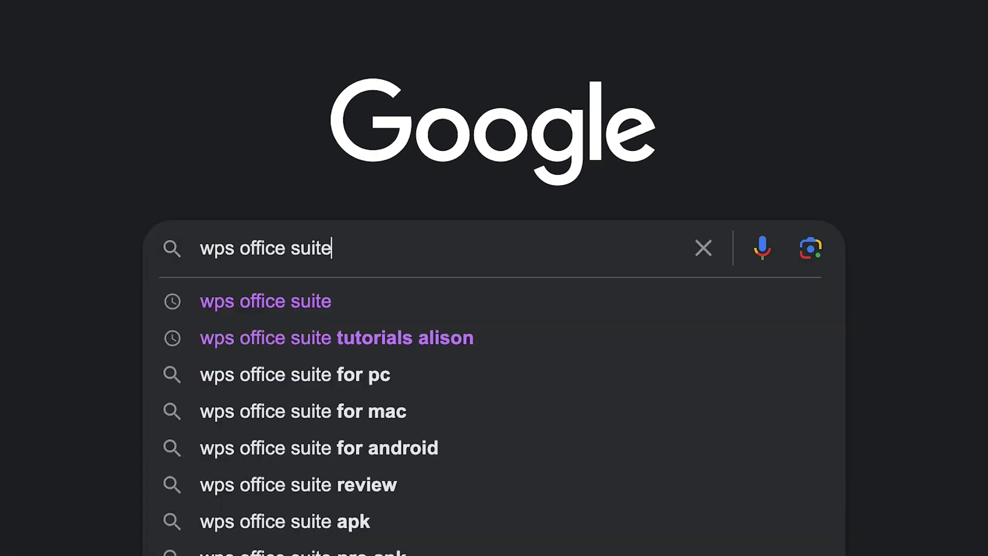
pyautogui.press('Return')
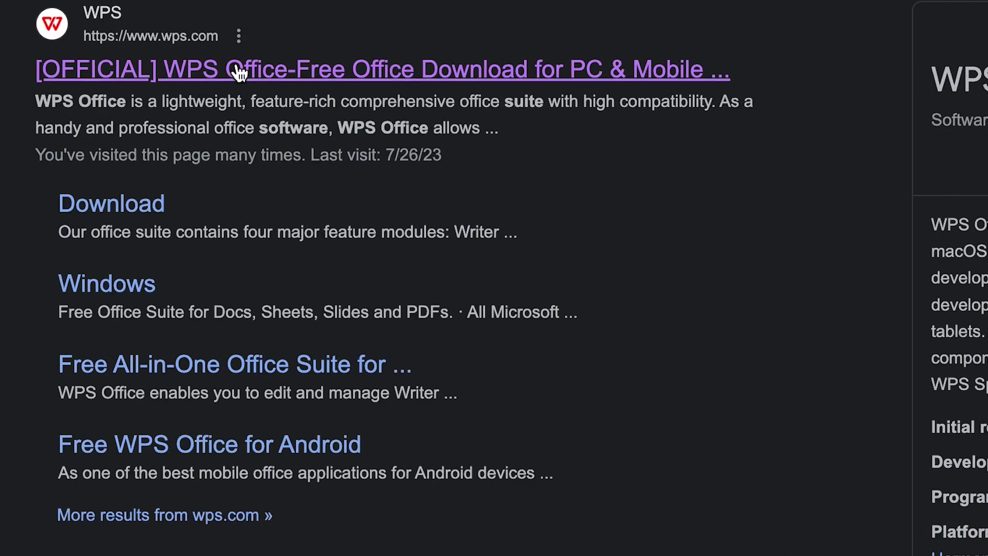
# Open the official wps.com site, dismiss the Good News popup, then show Launchpad
pyautogui.click(314, 67)
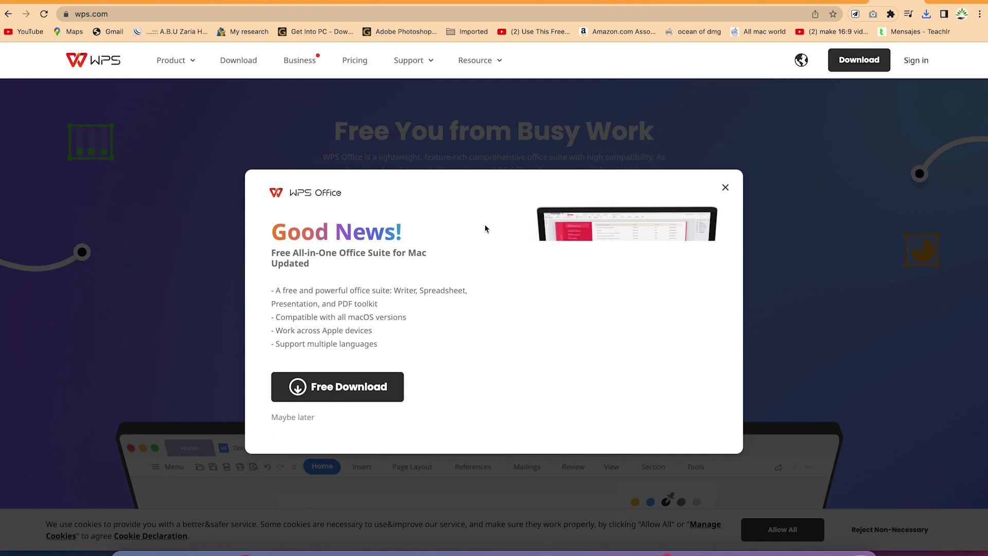
pyautogui.click(729, 188)
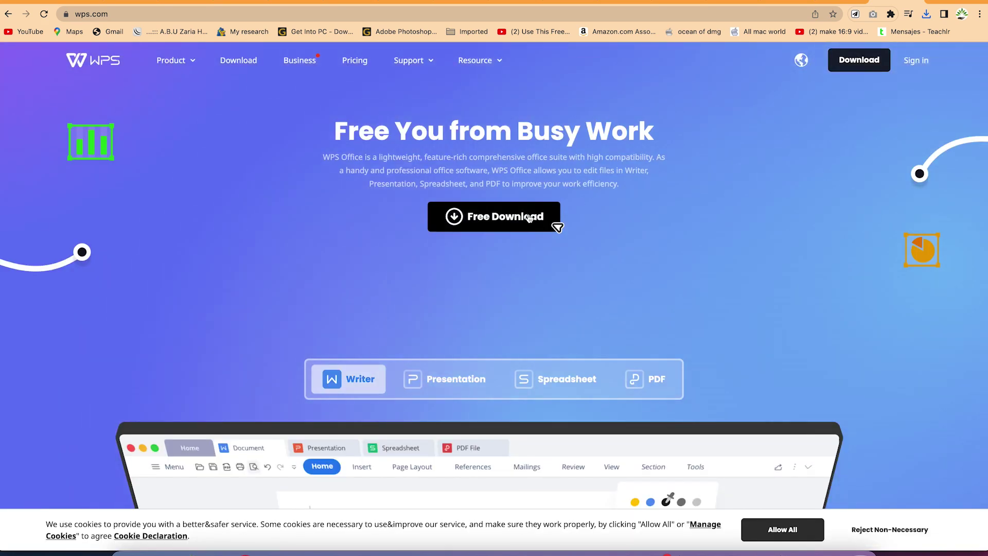
pyautogui.scroll(-10, 539, 264)
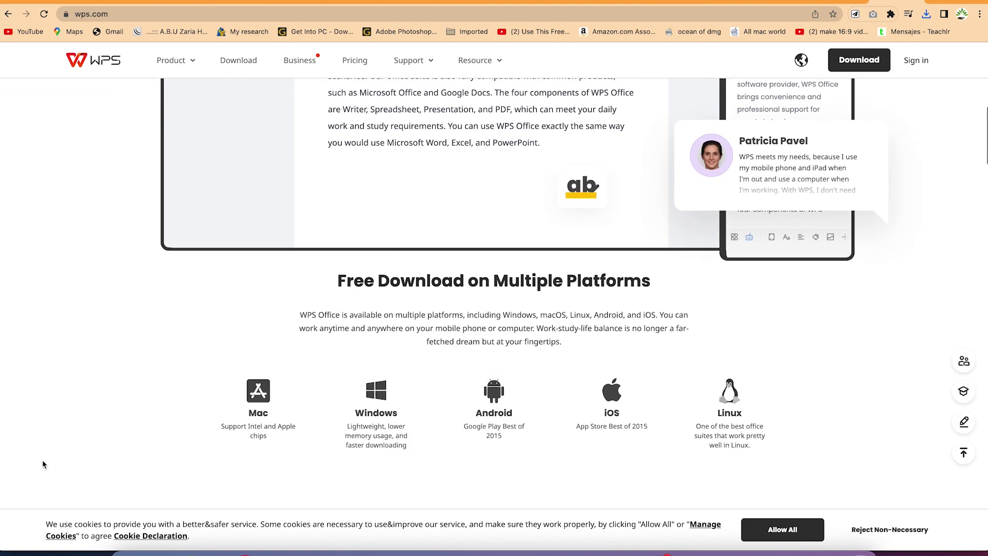
pyautogui.click(155, 552)
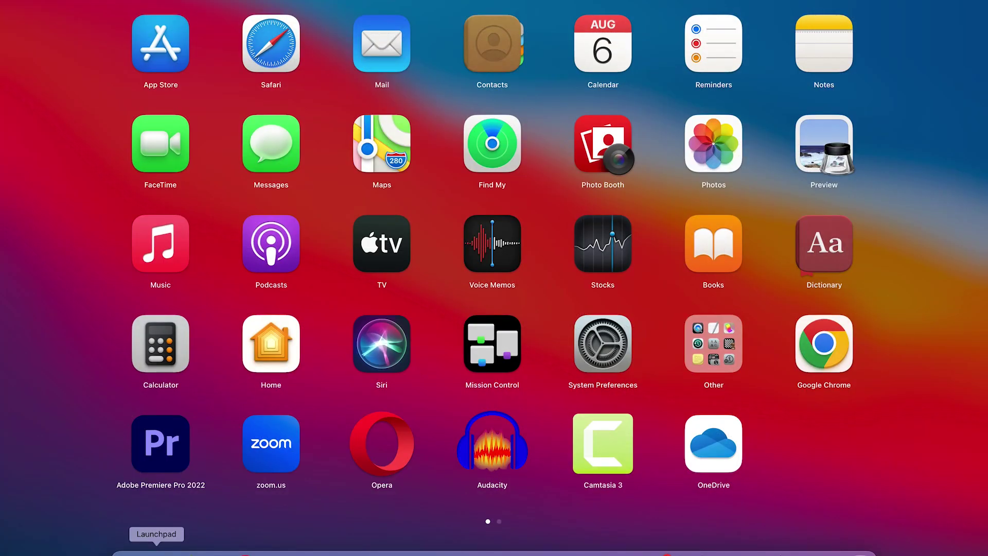
# Launch WPS Office and browse its New Document, Spreadsheet, Presentation and PDF options
pyautogui.write('w')
pyautogui.click(581, 43)
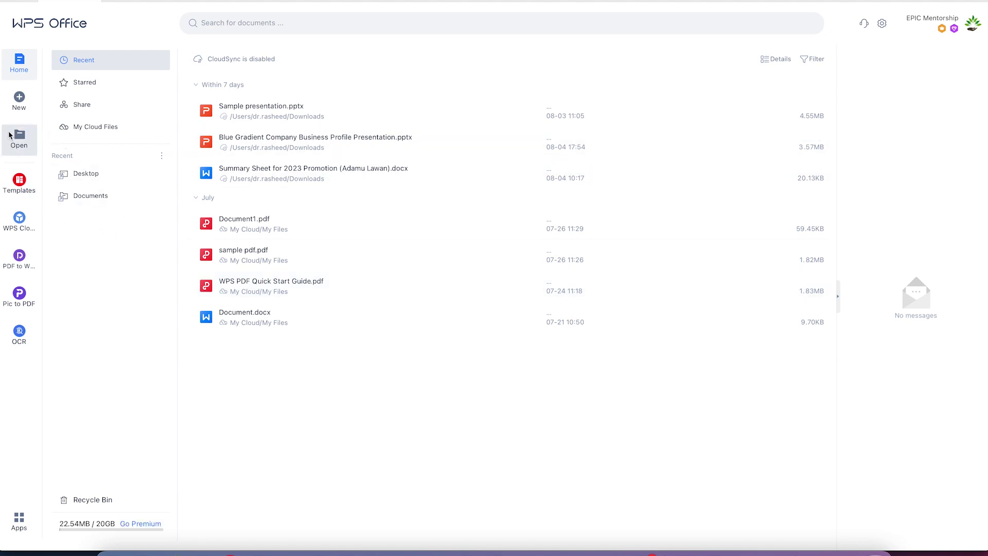
pyautogui.click(18, 98)
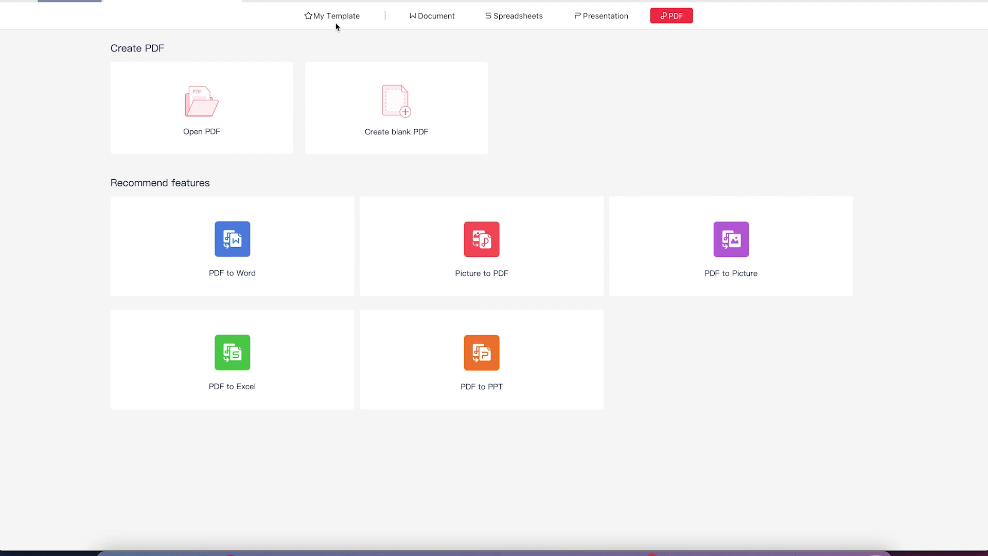
pyautogui.click(417, 17)
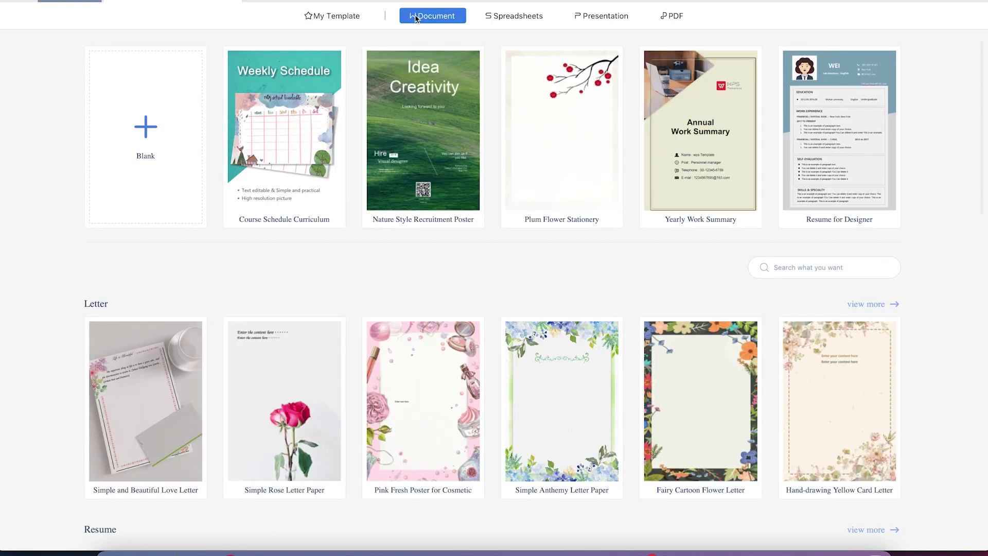
pyautogui.click(520, 21)
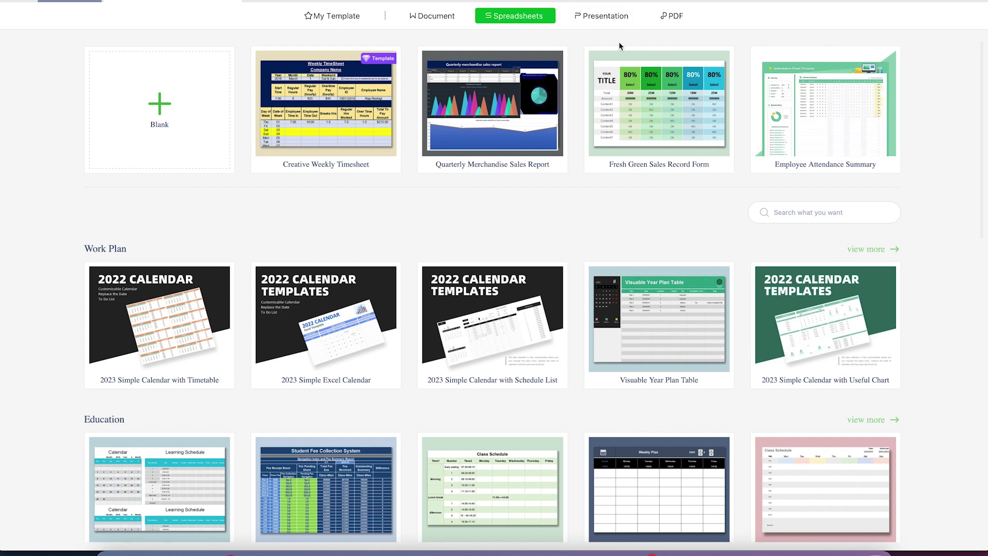
pyautogui.click(610, 17)
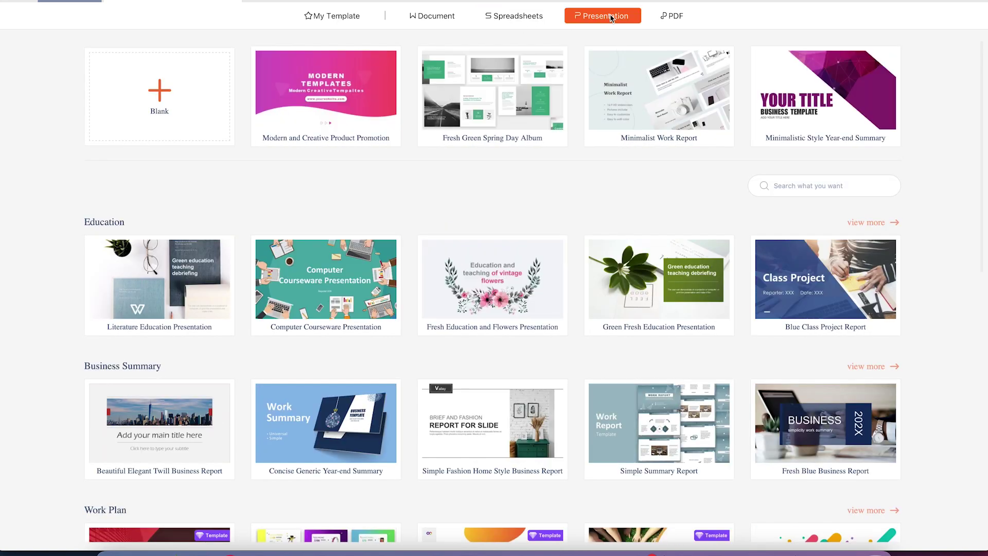
pyautogui.click(671, 17)
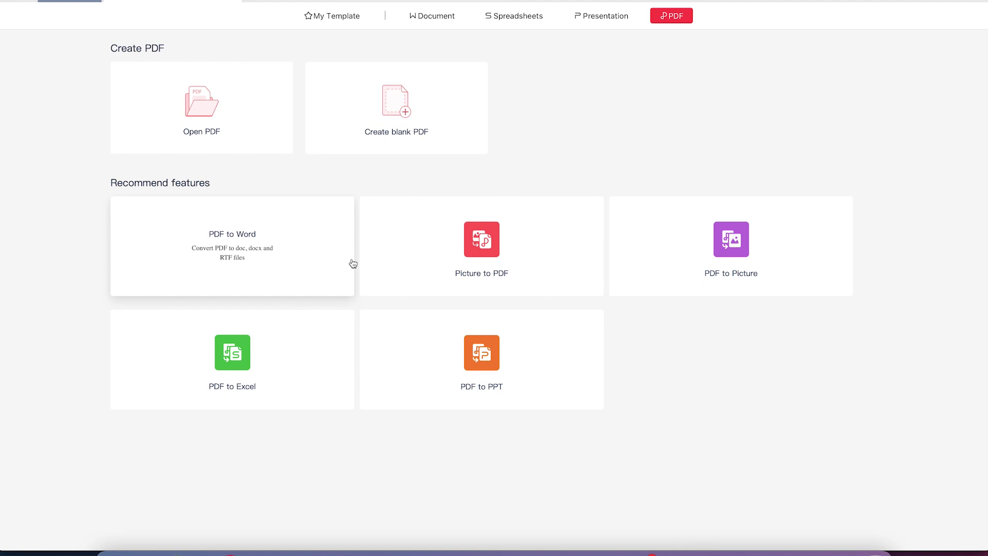
# Open CVEN 754_ Dams.pdf from Desktop > Top 5 PDF Editors and enable text editing
pyautogui.click(205, 106)
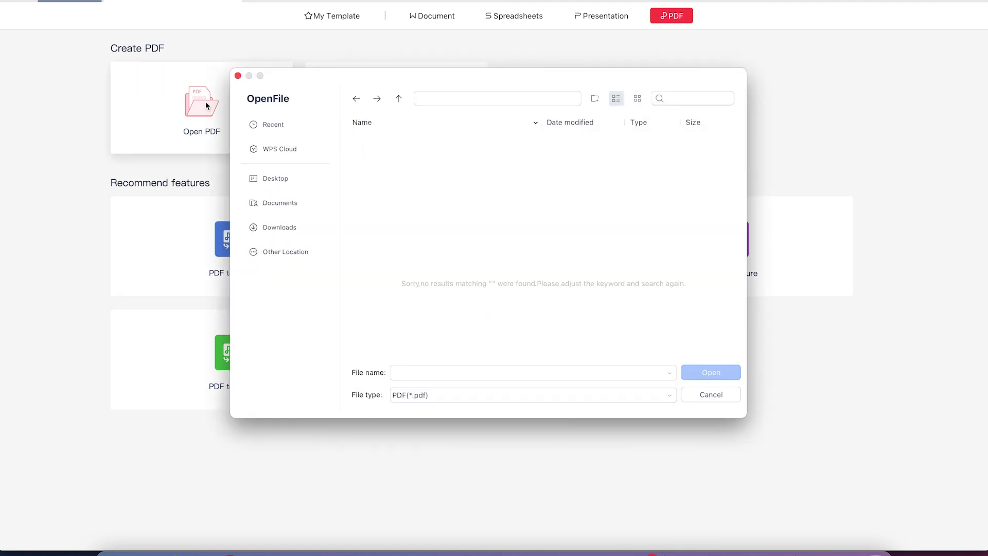
pyautogui.click(287, 178)
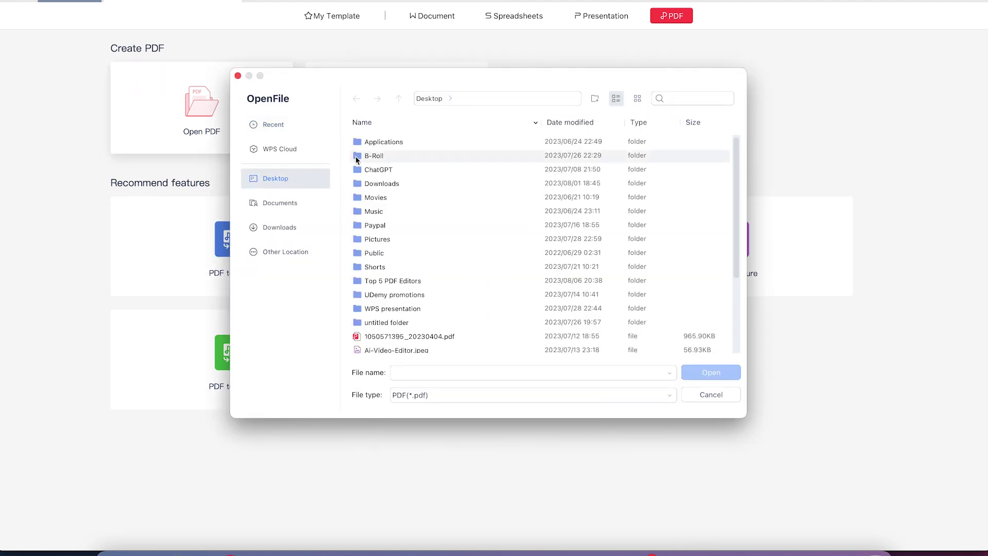
pyautogui.doubleClick(418, 280)
pyautogui.click(415, 141)
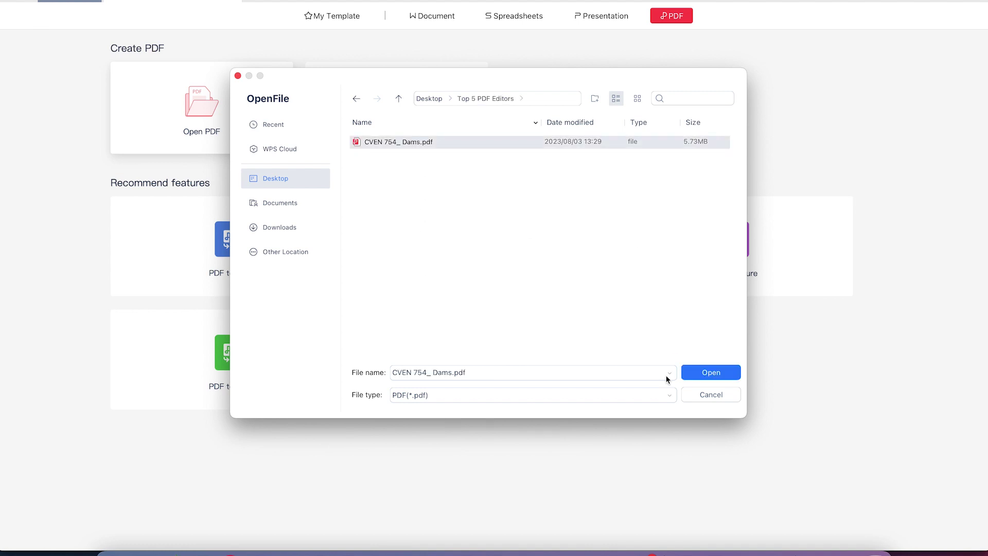
pyautogui.click(705, 372)
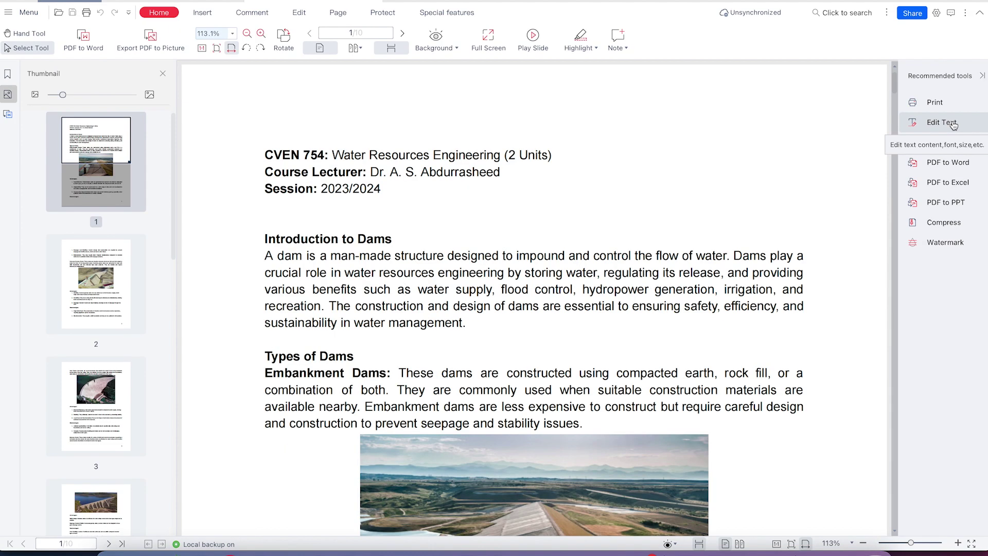
pyautogui.click(953, 124)
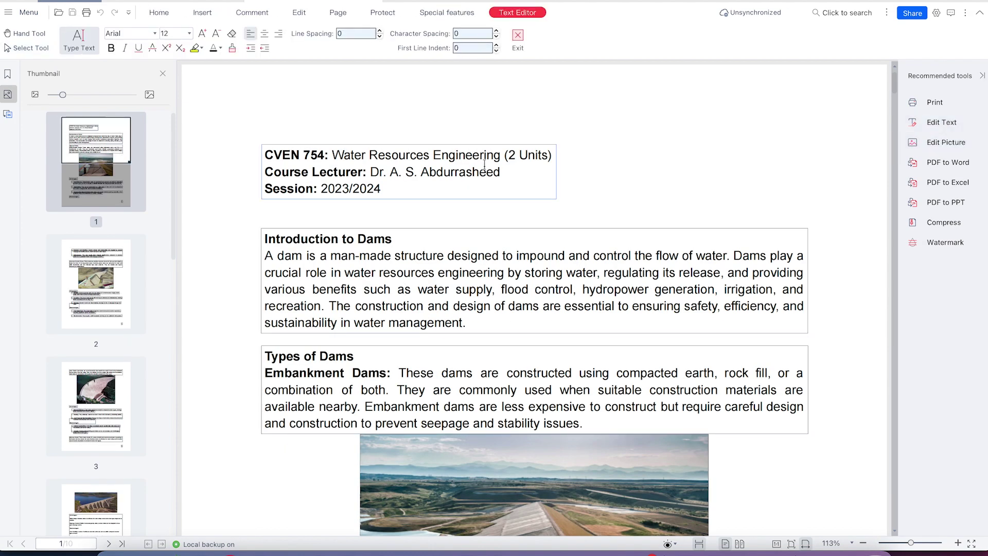
# Type test text into the flood word, the Types of Dams paragraph and the course title block
pyautogui.click(512, 286)
pyautogui.write('sdfsf')
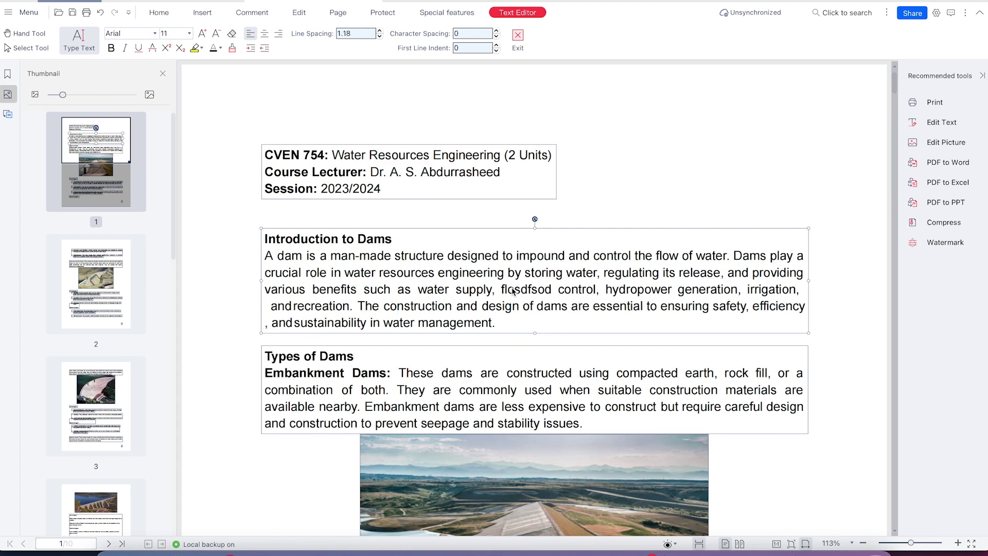
pyautogui.click(526, 389)
pyautogui.write('sdfsdf')
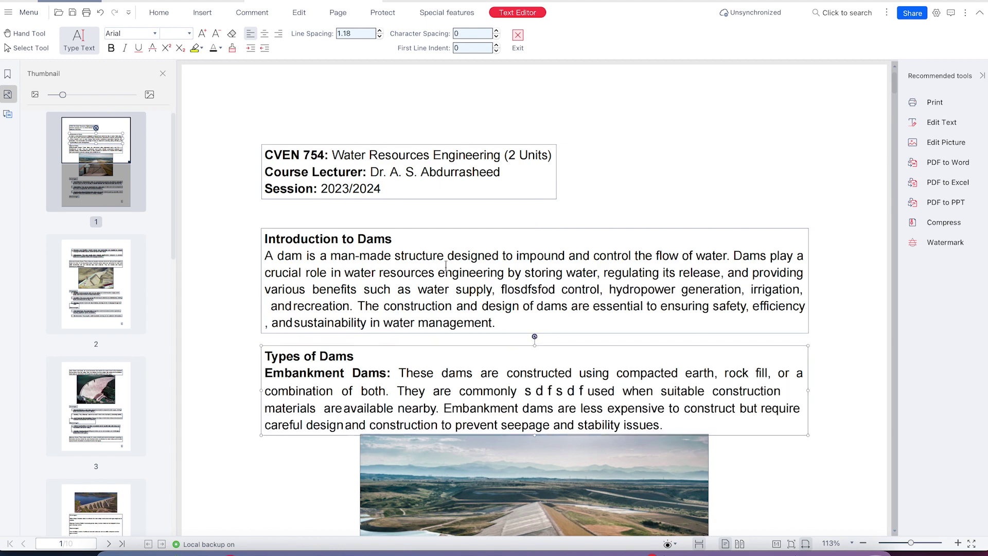
pyautogui.click(403, 157)
pyautogui.write('sdfsdf')
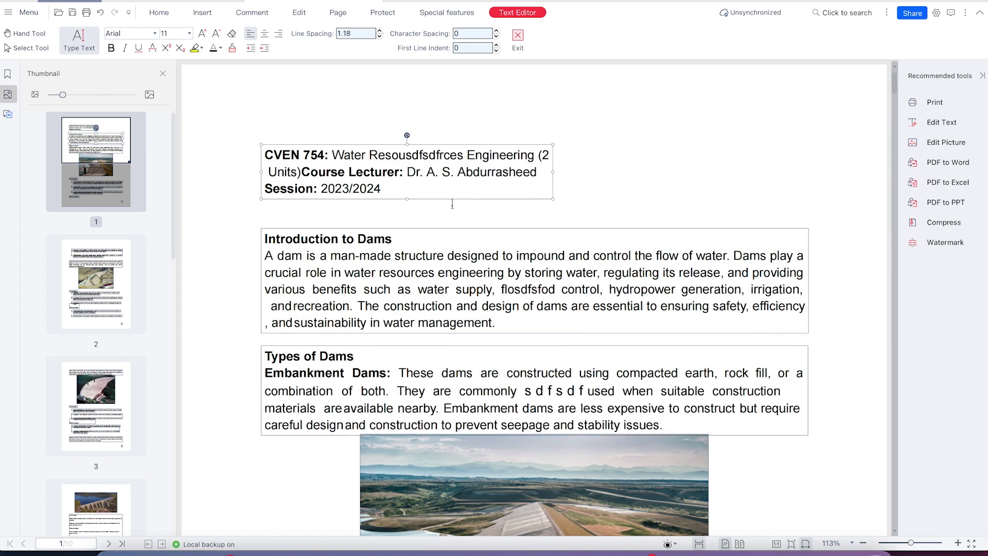
pyautogui.scroll(-6, 490, 295)
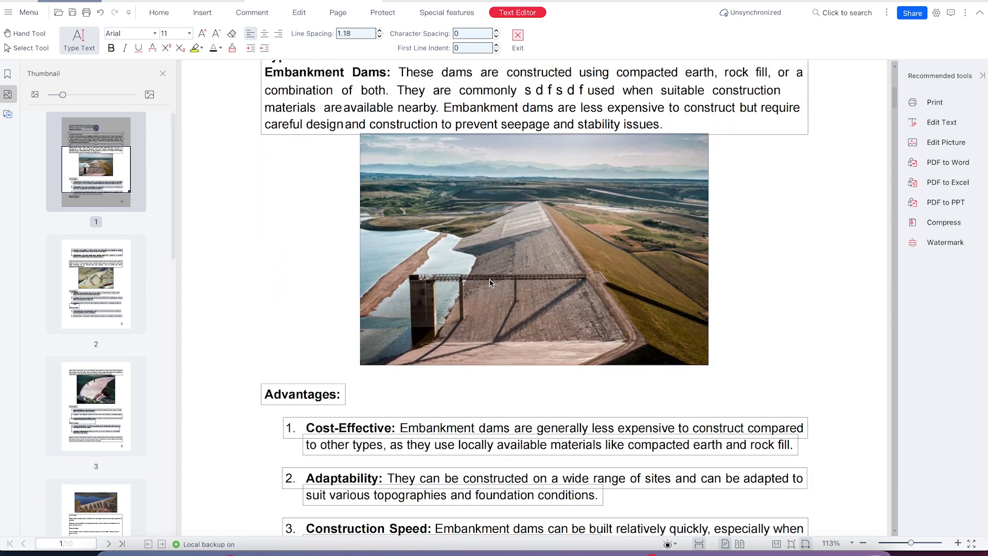
pyautogui.scroll(1, 478, 110)
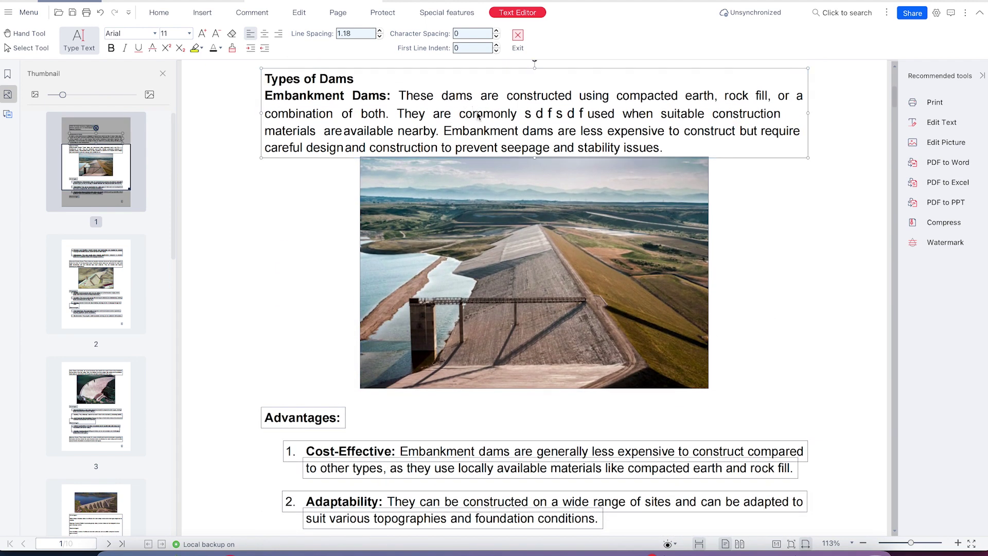
# Make 'They are co' bold, italic and underlined, then exit the Text Editor
pyautogui.moveTo(472, 114); pyautogui.dragTo(394, 110)
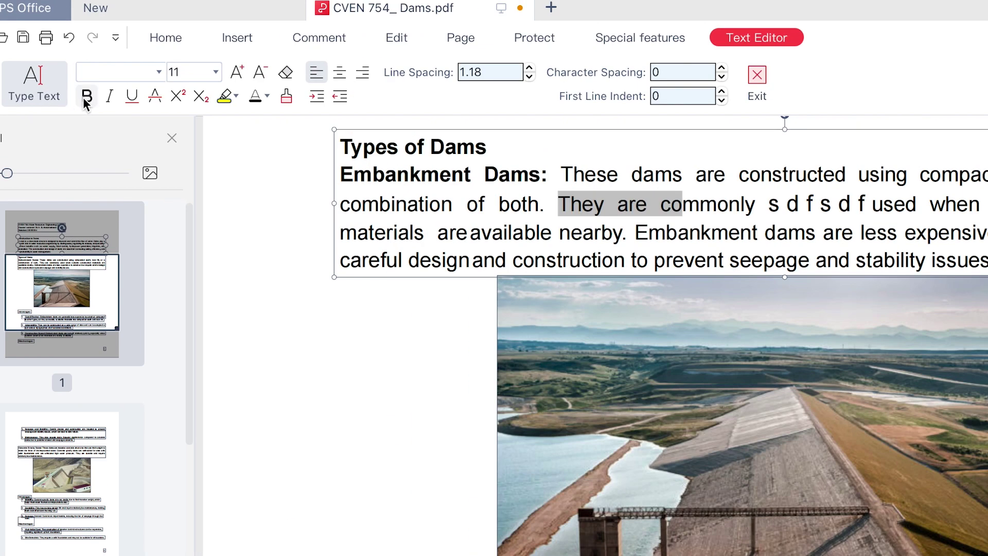
pyautogui.click(111, 49)
pyautogui.click(125, 51)
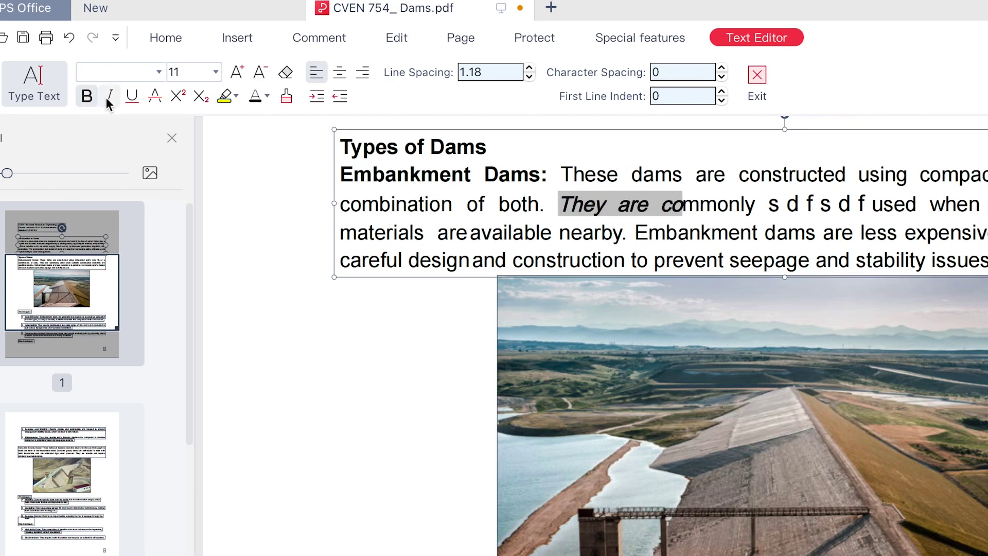
pyautogui.click(130, 98)
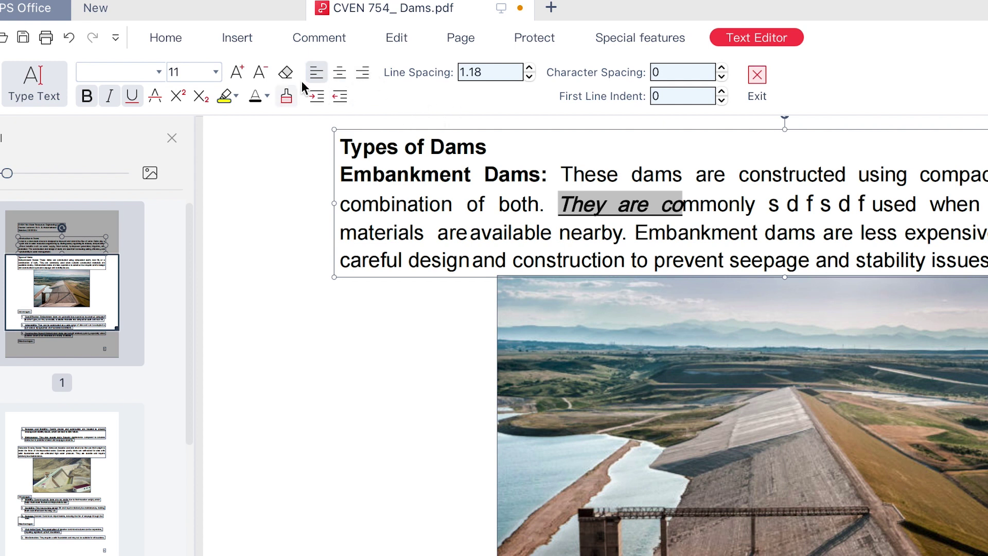
pyautogui.click(493, 350)
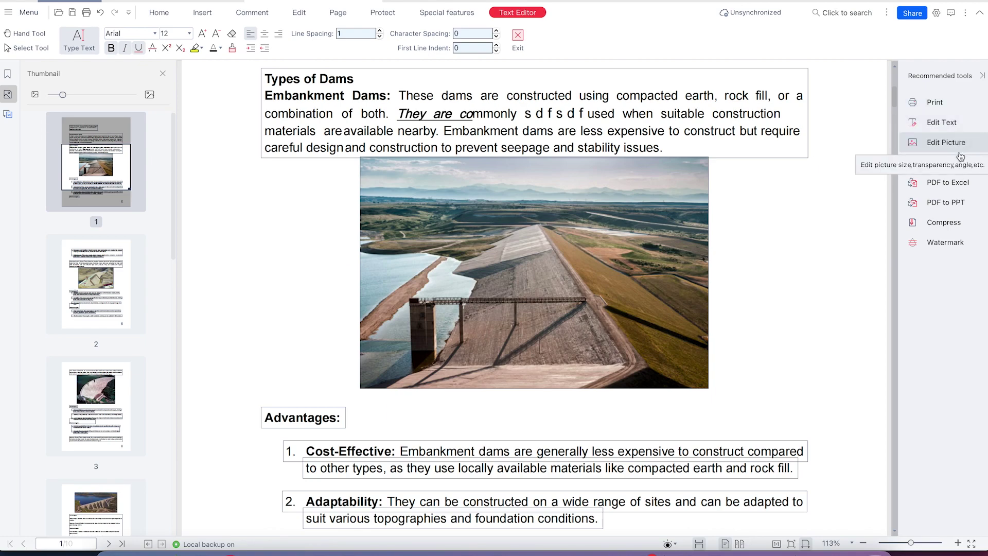
pyautogui.click(946, 143)
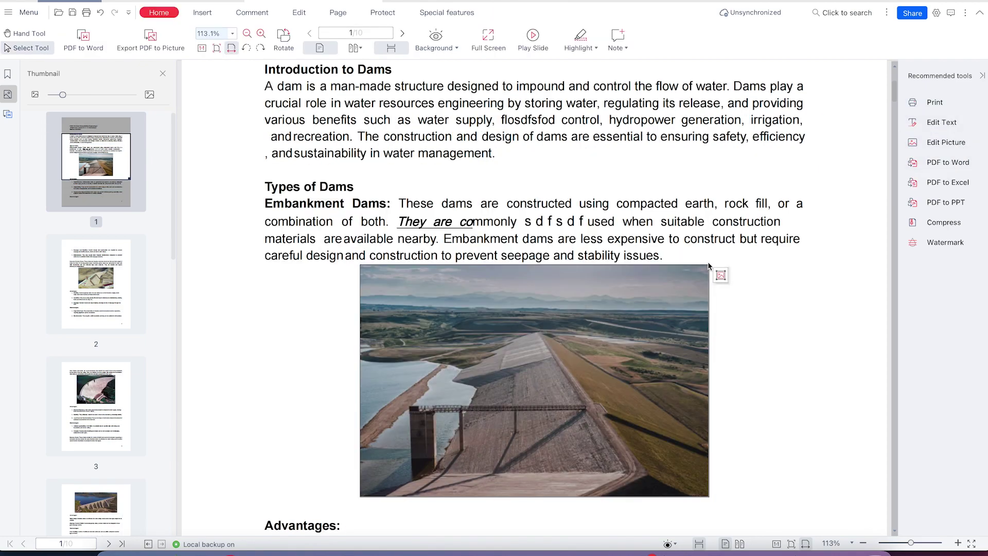
pyautogui.click(721, 276)
pyautogui.click(724, 313)
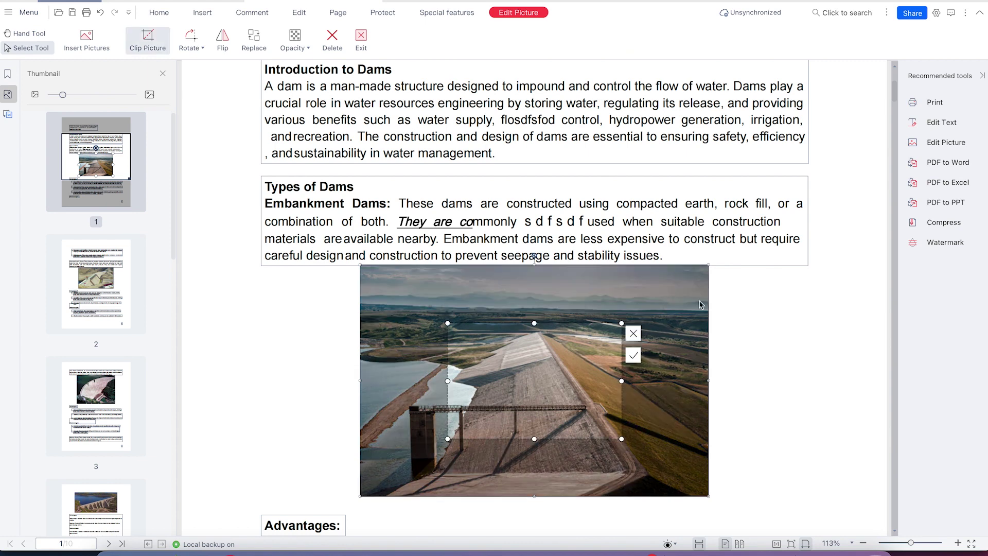
pyautogui.moveTo(621, 323); pyautogui.dragTo(682, 272)
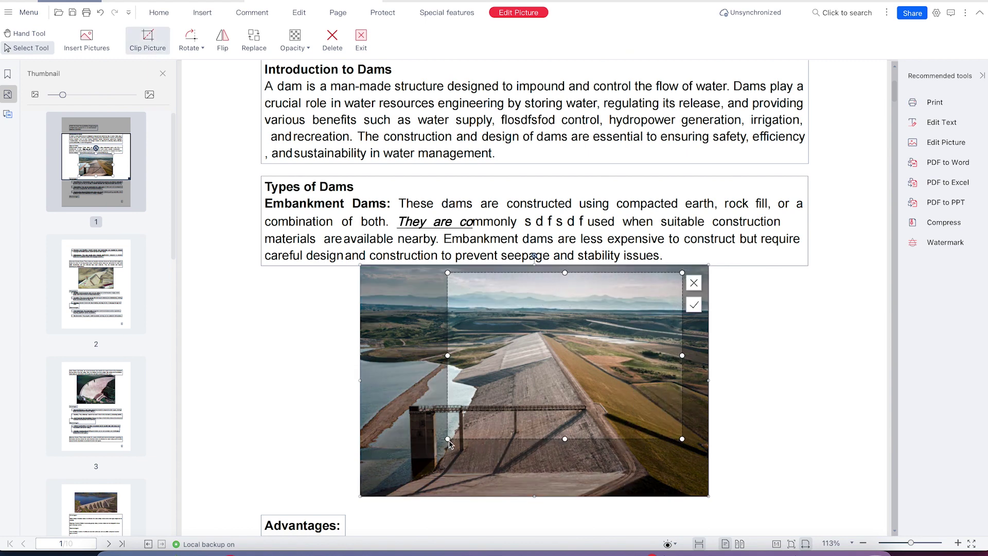
pyautogui.moveTo(447, 439); pyautogui.dragTo(375, 486)
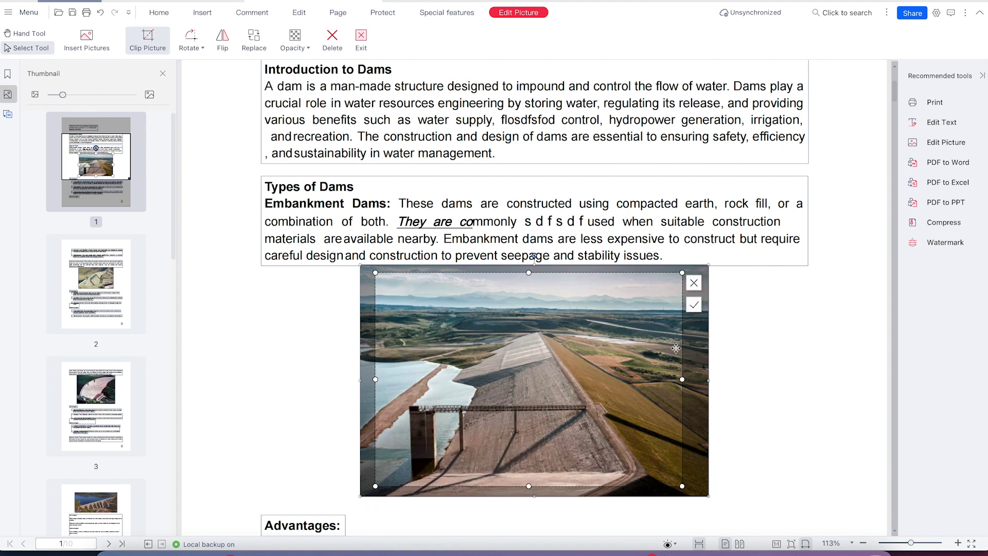
pyautogui.click(694, 305)
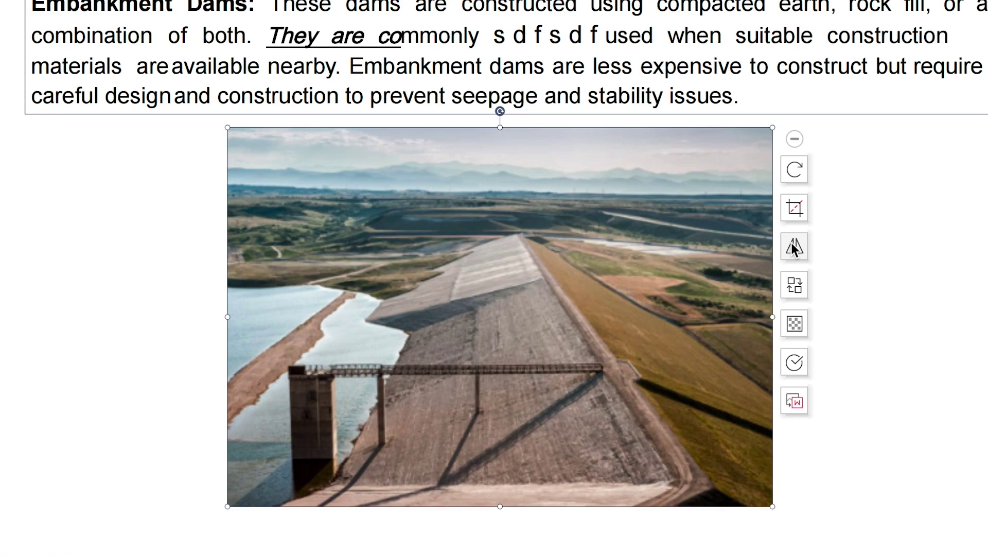
pyautogui.click(694, 339)
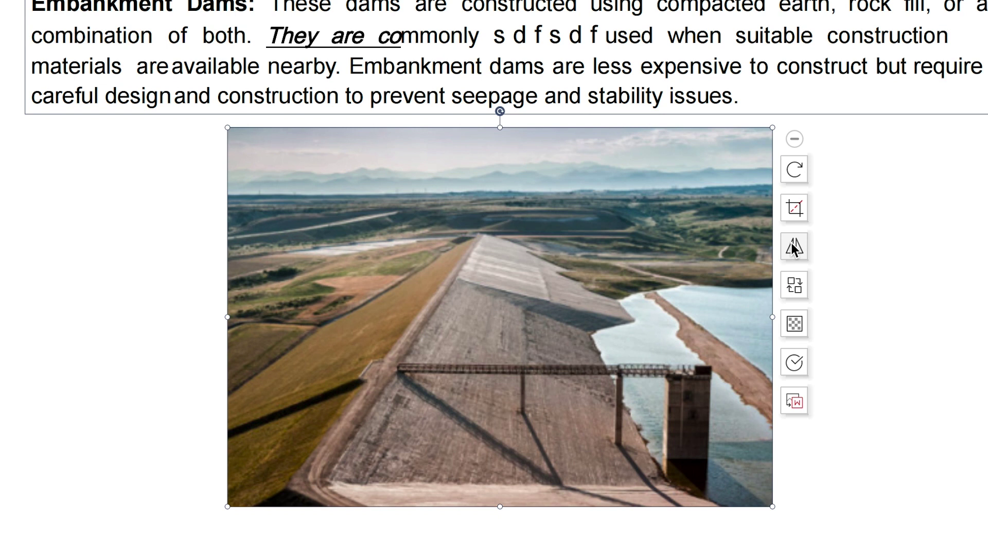
pyautogui.click(799, 290)
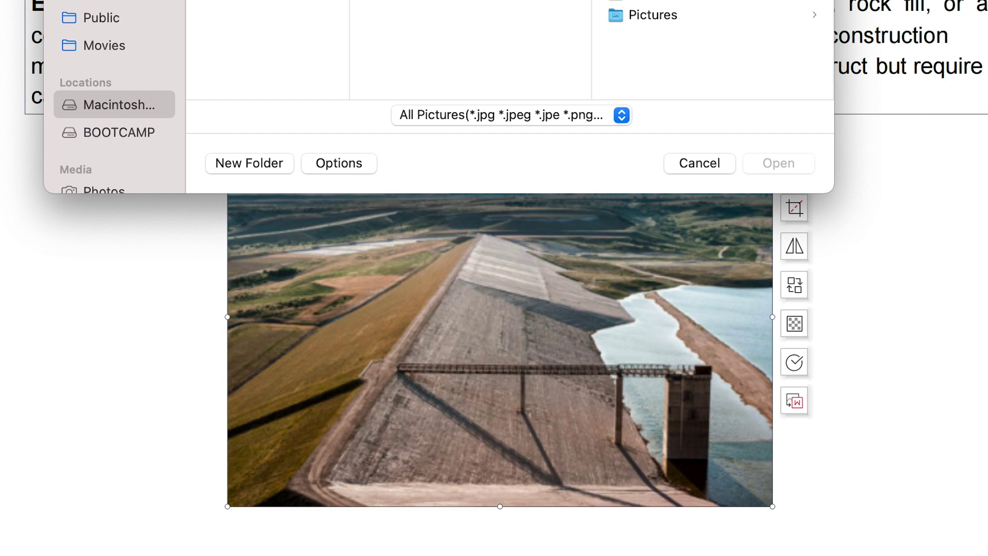
pyautogui.click(698, 163)
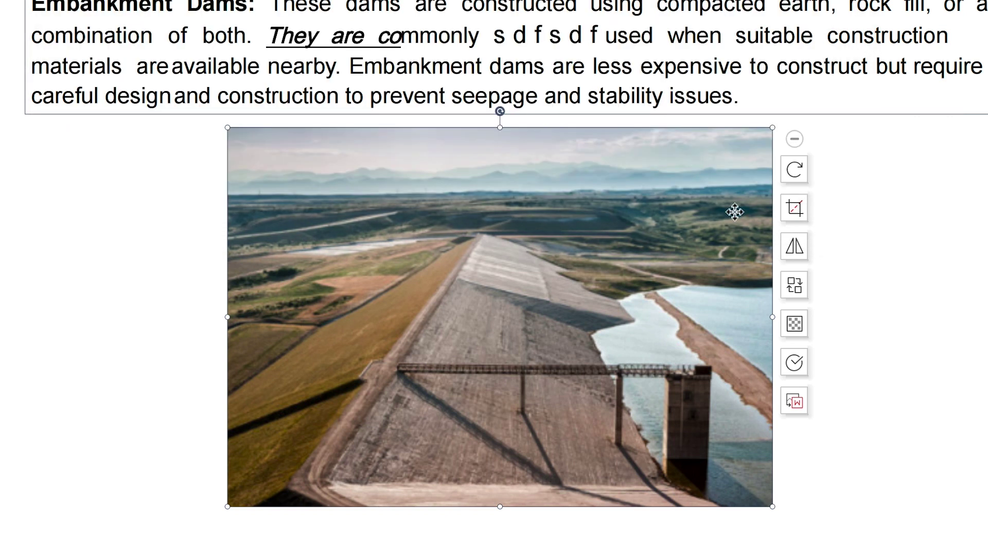
pyautogui.click(796, 323)
pyautogui.click(878, 342)
pyautogui.moveTo(877, 342); pyautogui.dragTo(818, 320)
pyautogui.moveTo(875, 344); pyautogui.dragTo(789, 343)
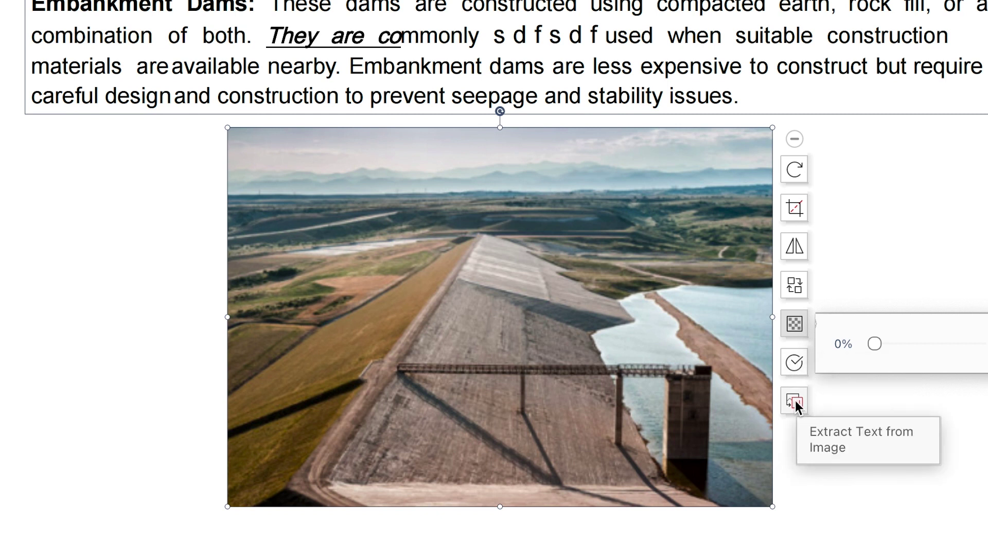
pyautogui.click(938, 495)
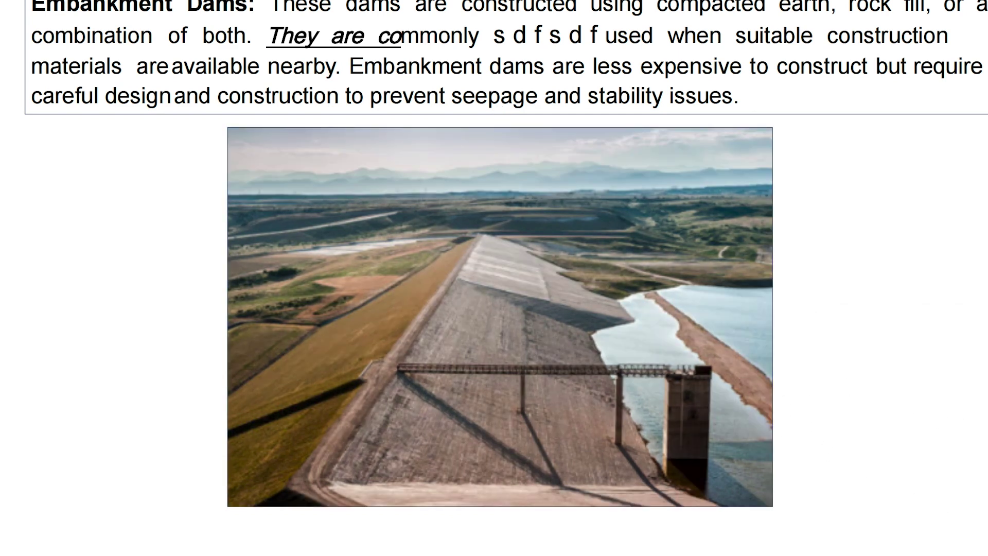
pyautogui.scroll(-10, 670, 188)
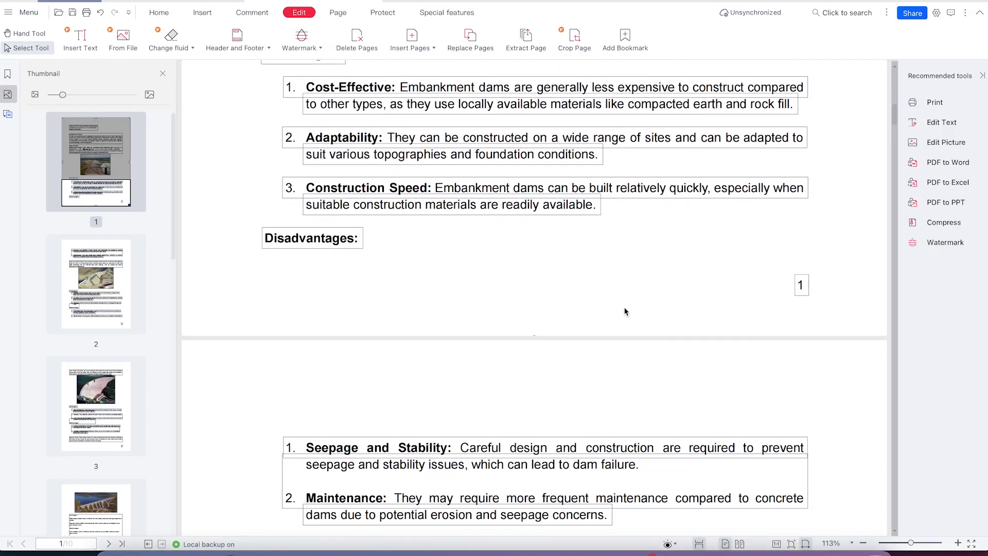
# Insert a text box reading sdfdfsdfsdf above the Advantages list and exit text editing
pyautogui.scroll(5, 608, 211)
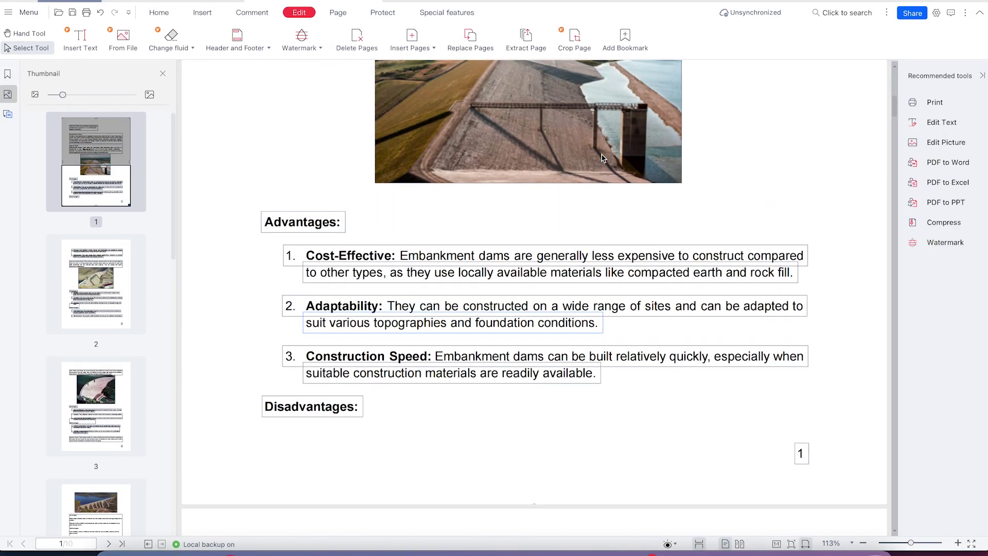
pyautogui.click(80, 36)
pyautogui.click(396, 227)
pyautogui.write('sdfdfsdfsdf')
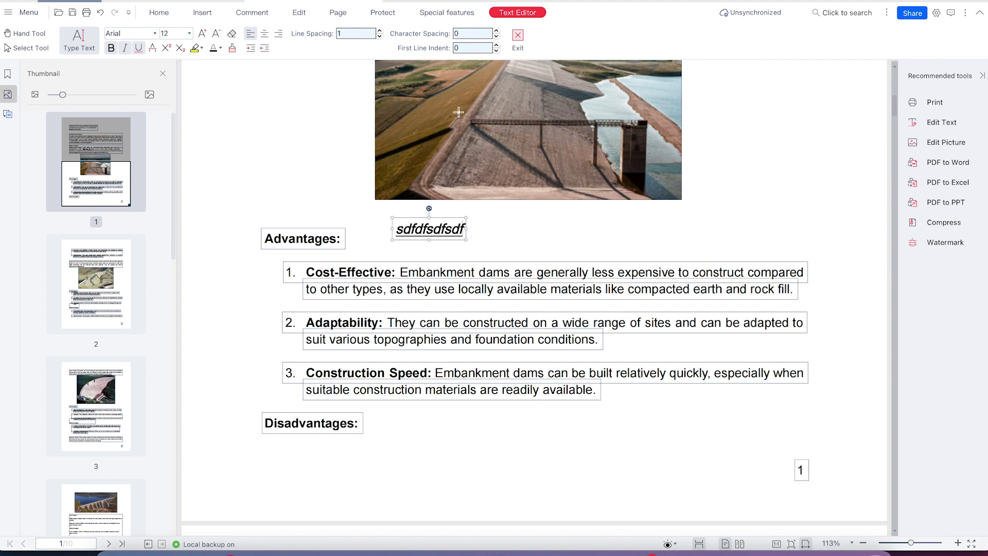
pyautogui.click(326, 75)
pyautogui.click(518, 36)
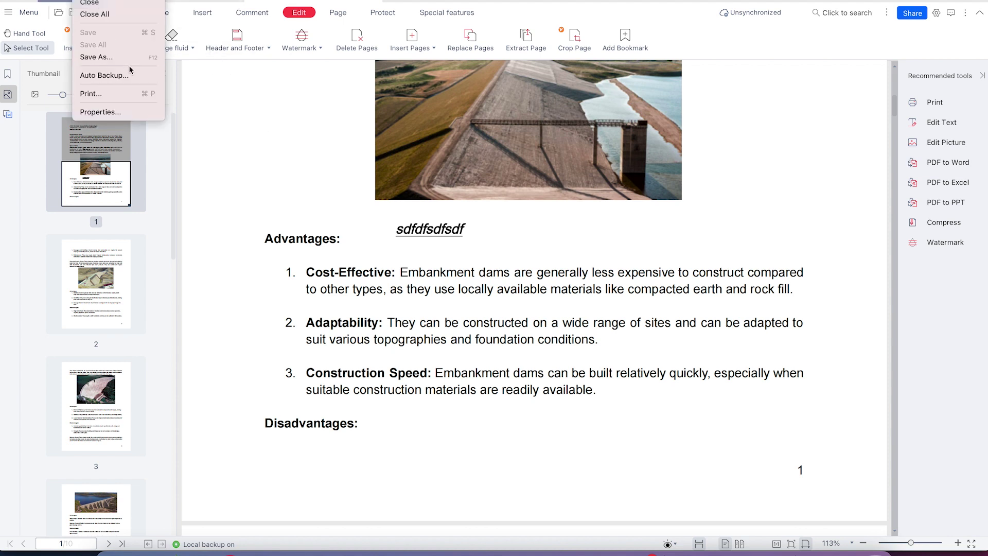
# Save a copy of the PDF as trial 1 in Desktop > Top 5 PDF Editors
pyautogui.click(128, 58)
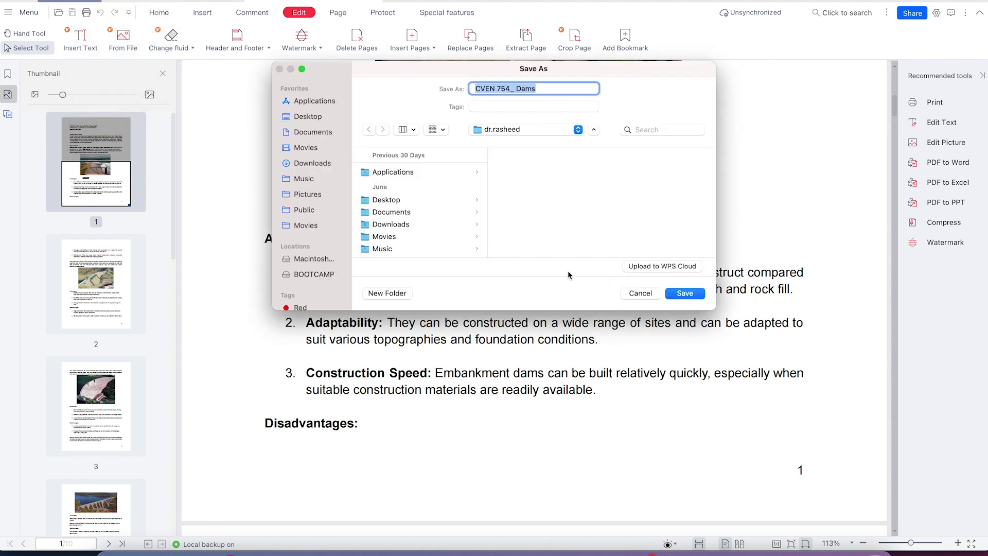
pyautogui.click(309, 118)
pyautogui.click(408, 173)
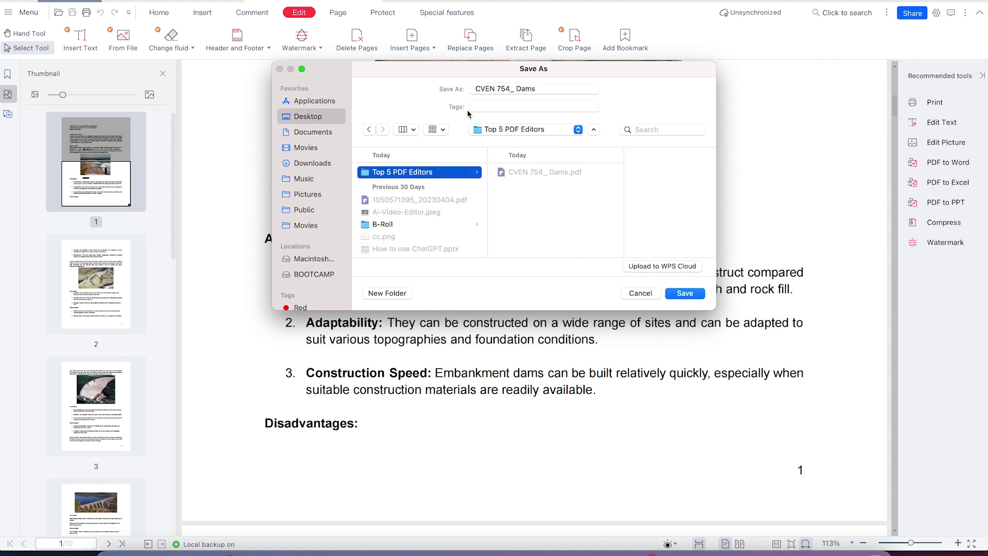
pyautogui.click(506, 88)
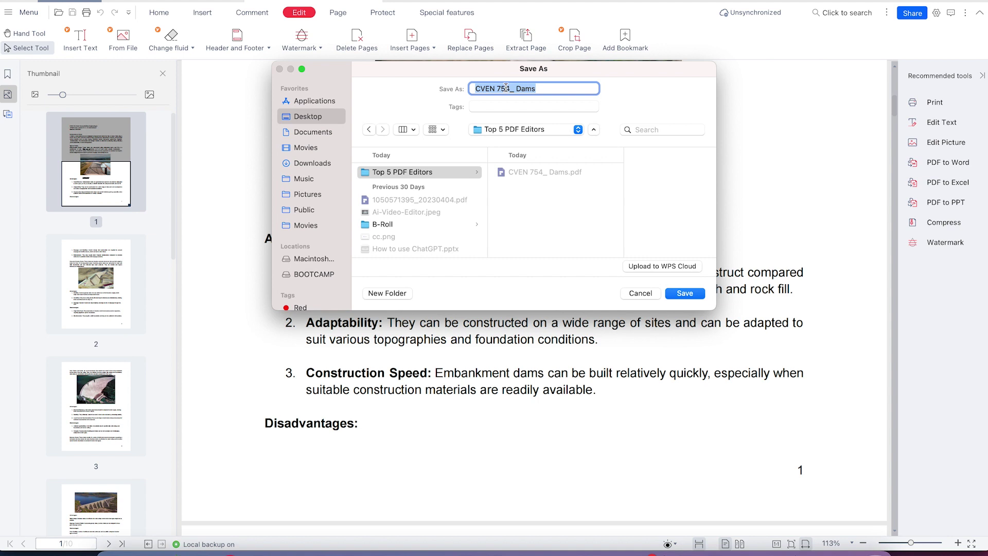
pyautogui.write('trial 1')
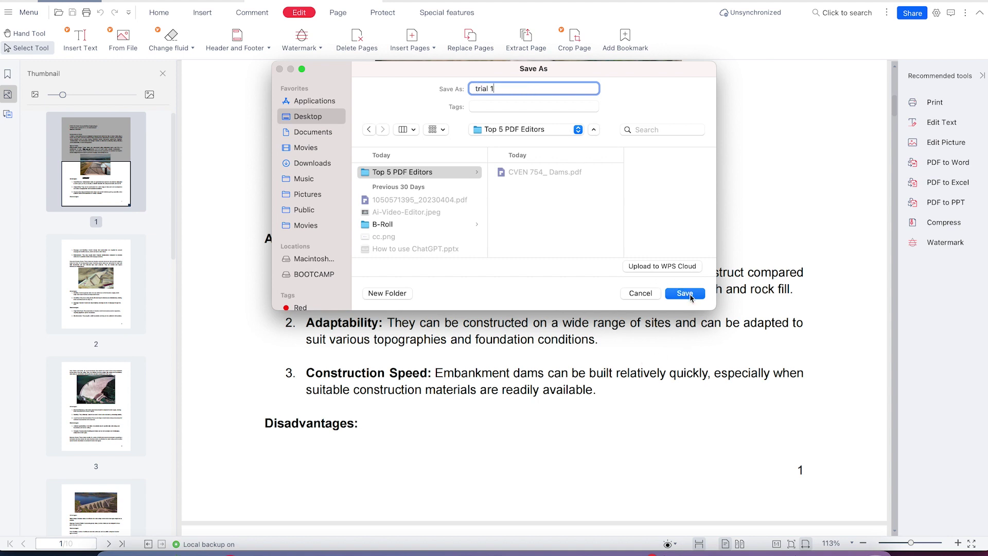
pyautogui.click(689, 294)
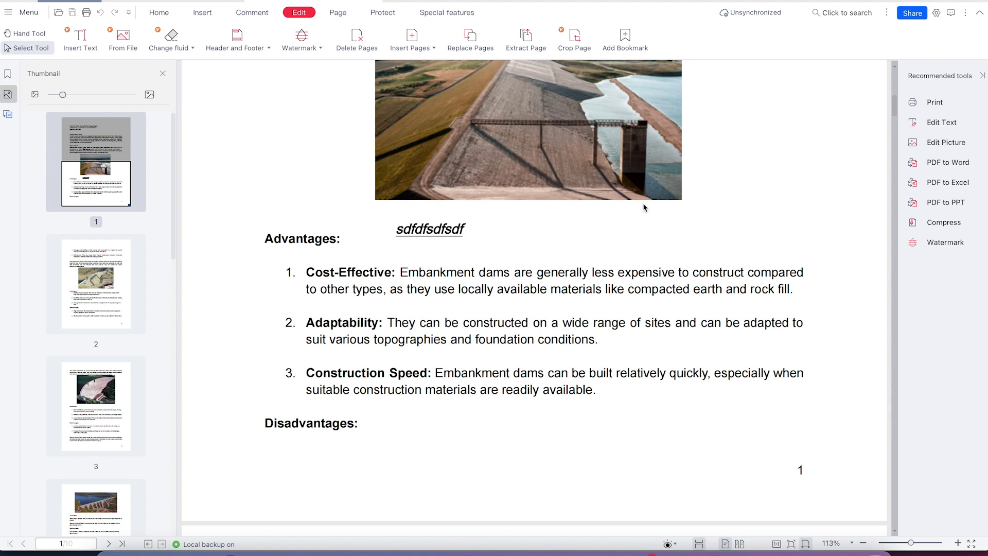
pyautogui.click(911, 18)
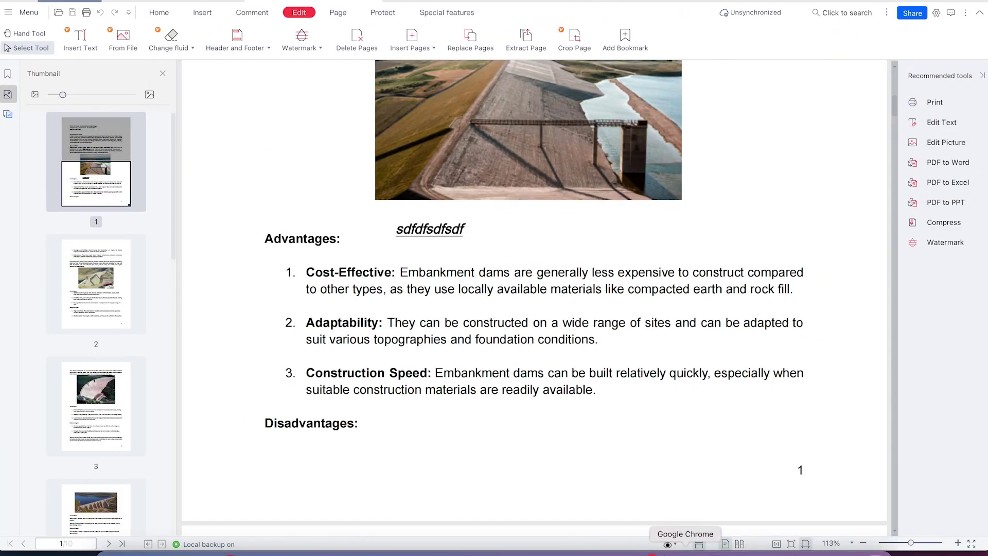
pyautogui.click(685, 552)
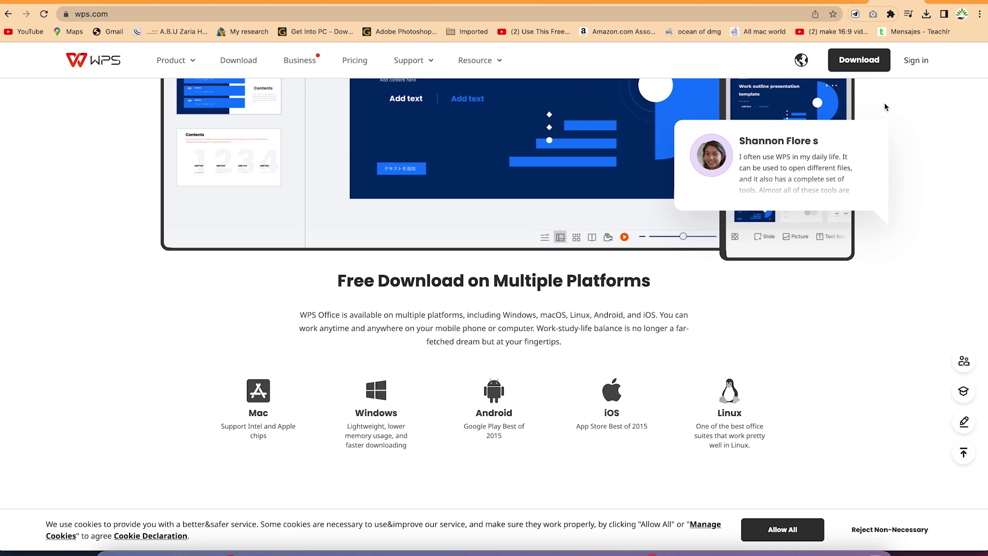
# In Adobe Express, open the PDF quick action Edit text & images and browse for a file
pyautogui.click(325, 2)
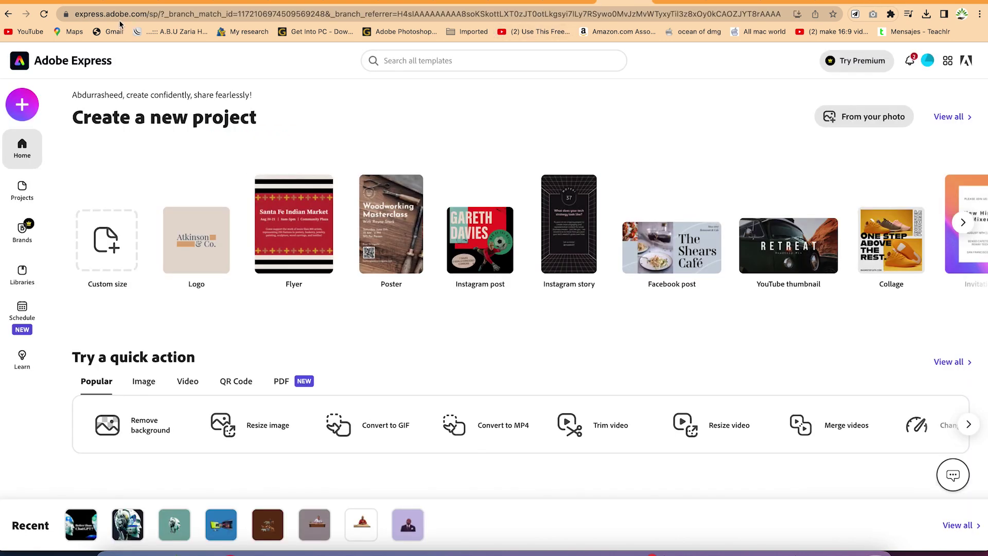
pyautogui.click(148, 13)
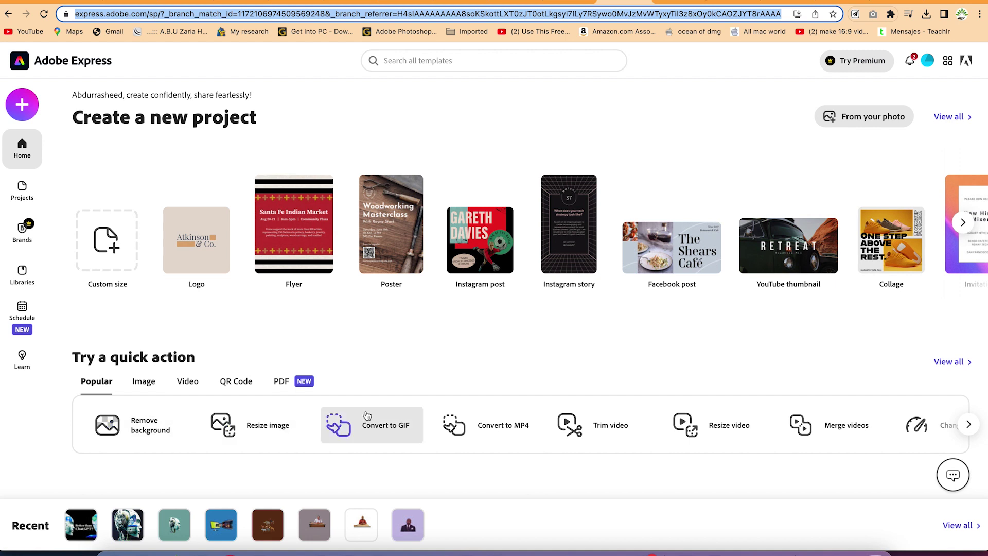
pyautogui.click(141, 384)
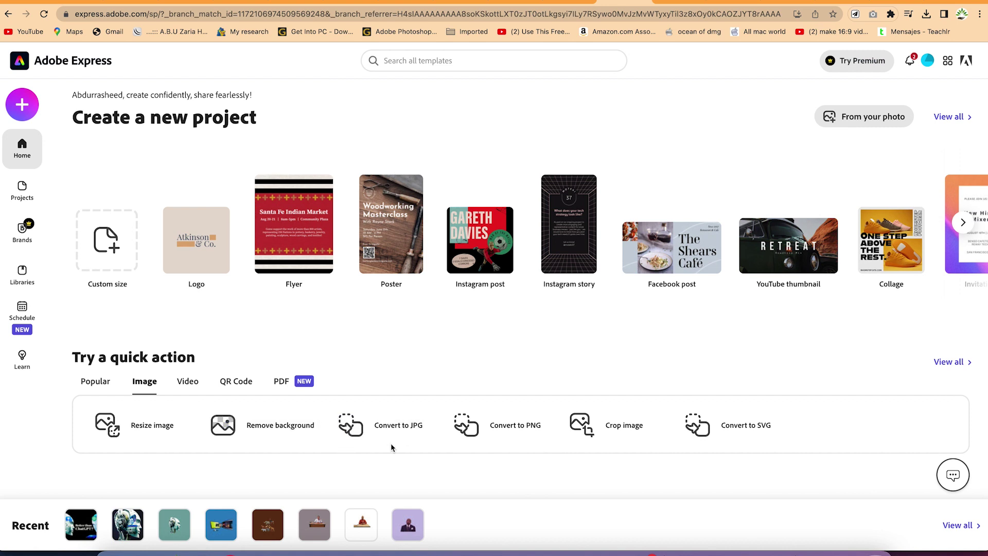
pyautogui.click(280, 383)
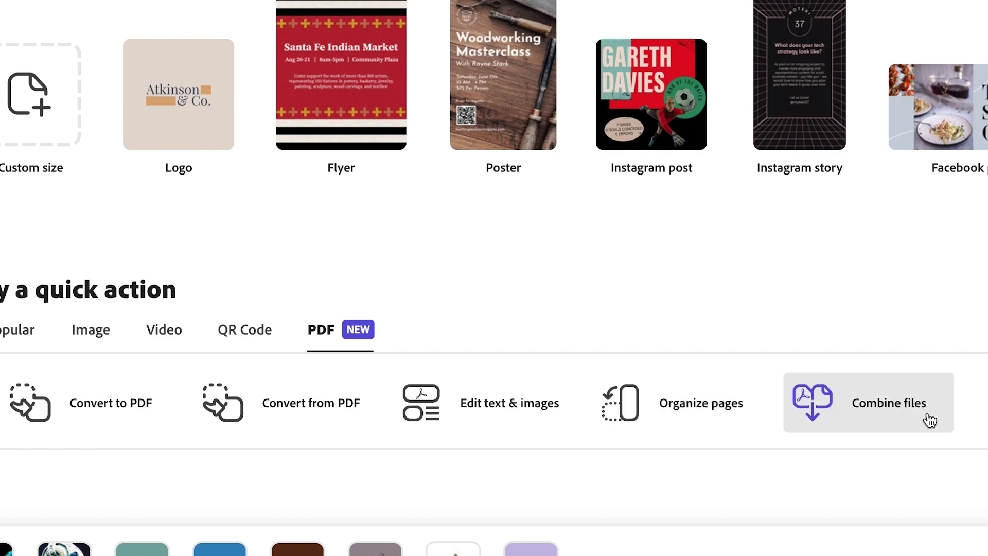
pyautogui.scroll(-4, 930, 421)
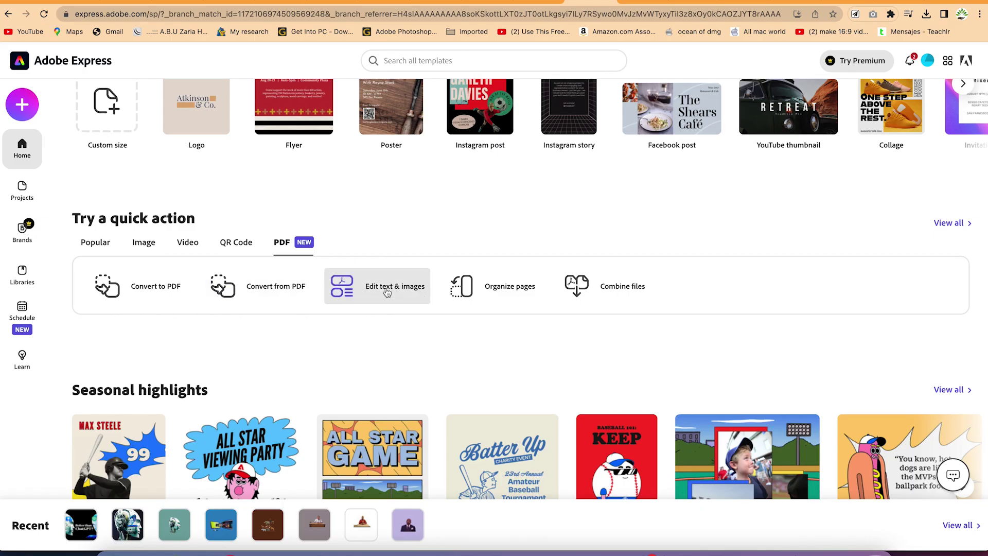
pyautogui.click(387, 293)
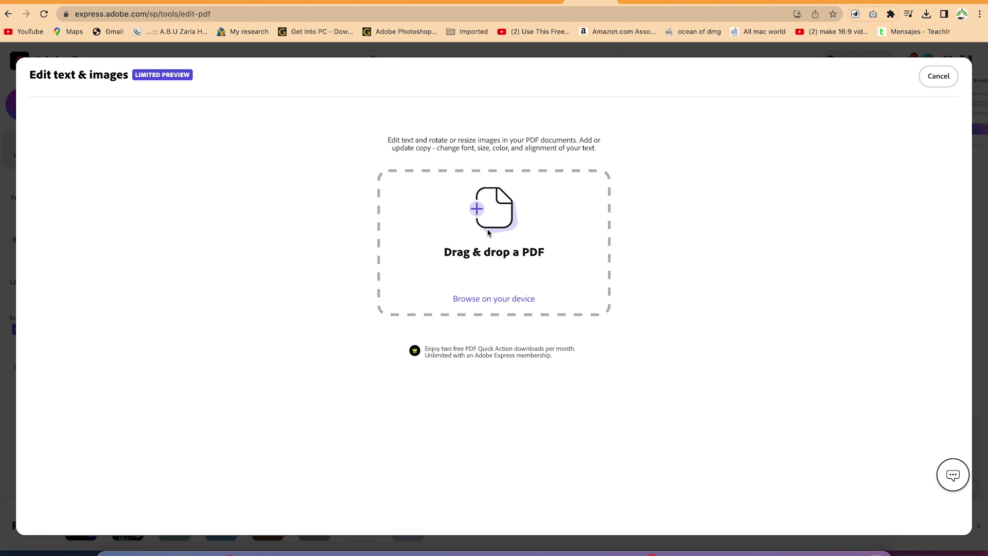
pyautogui.click(491, 300)
# Load CVEN 754_ Dams.pdf into the editor, scroll through it, and start editing the intro text
pyautogui.click(424, 190)
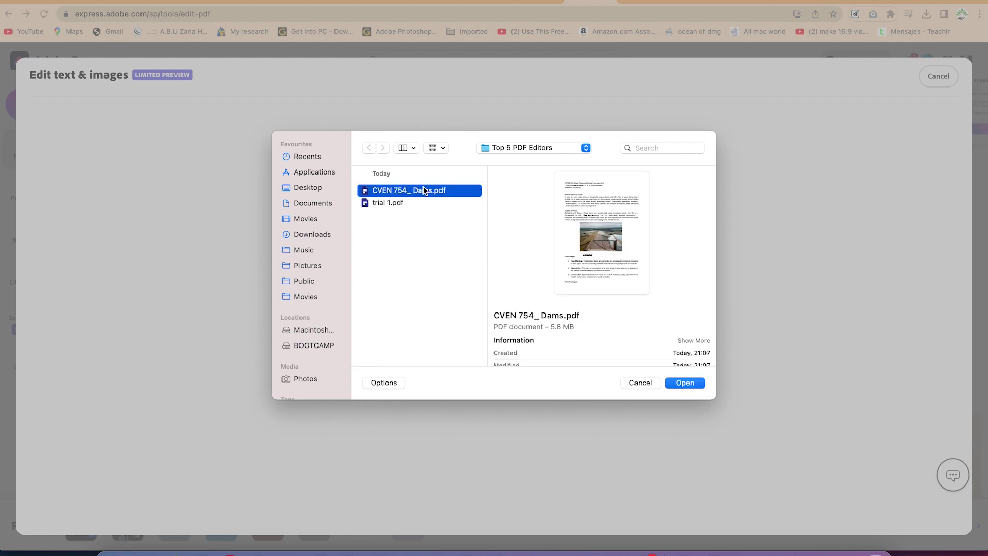
pyautogui.click(685, 383)
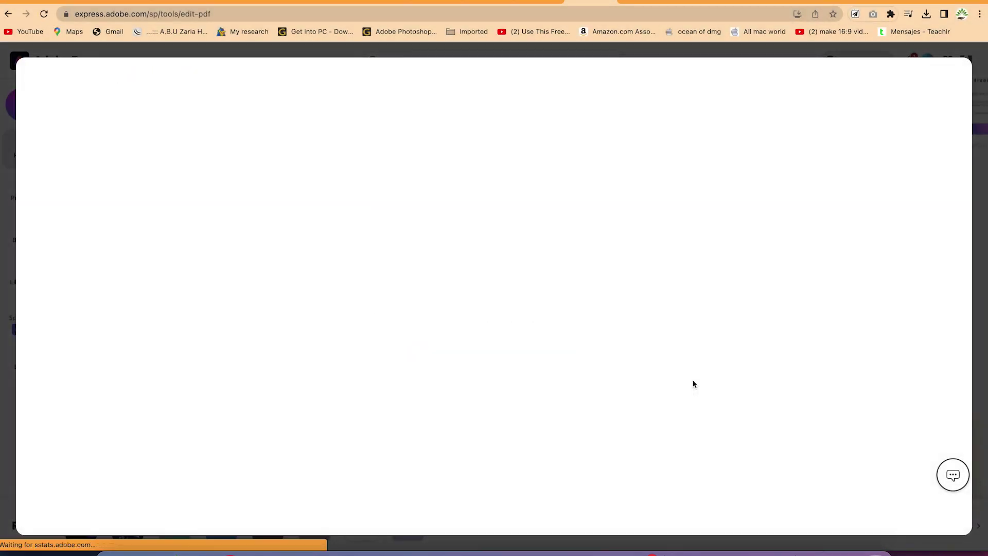
pyautogui.scroll(-10, 557, 307)
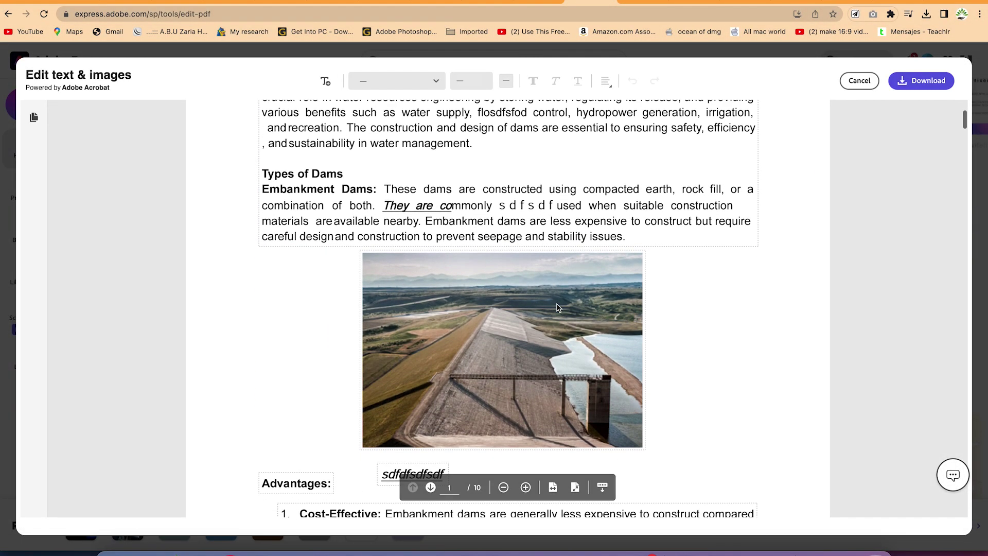
pyautogui.scroll(-8, 557, 307)
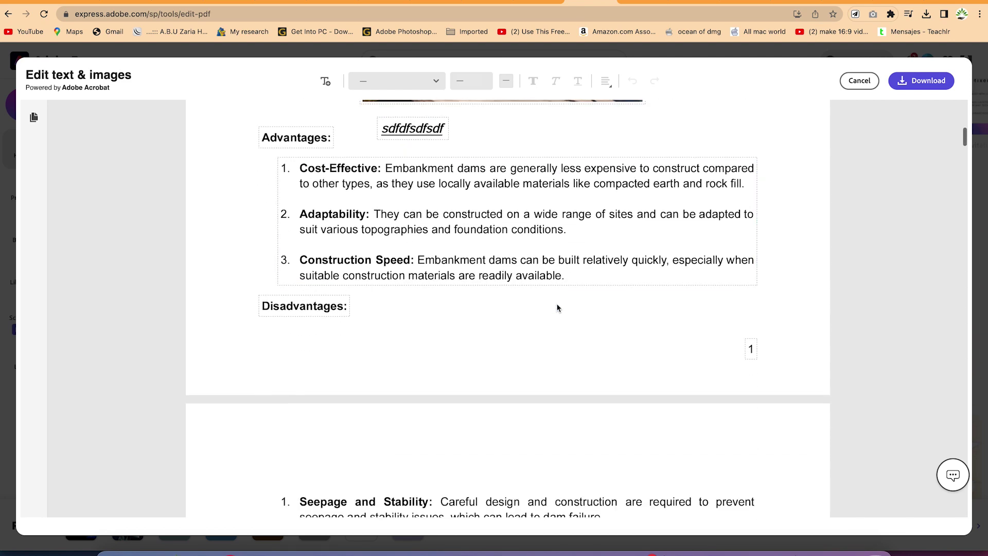
pyautogui.scroll(-8, 558, 307)
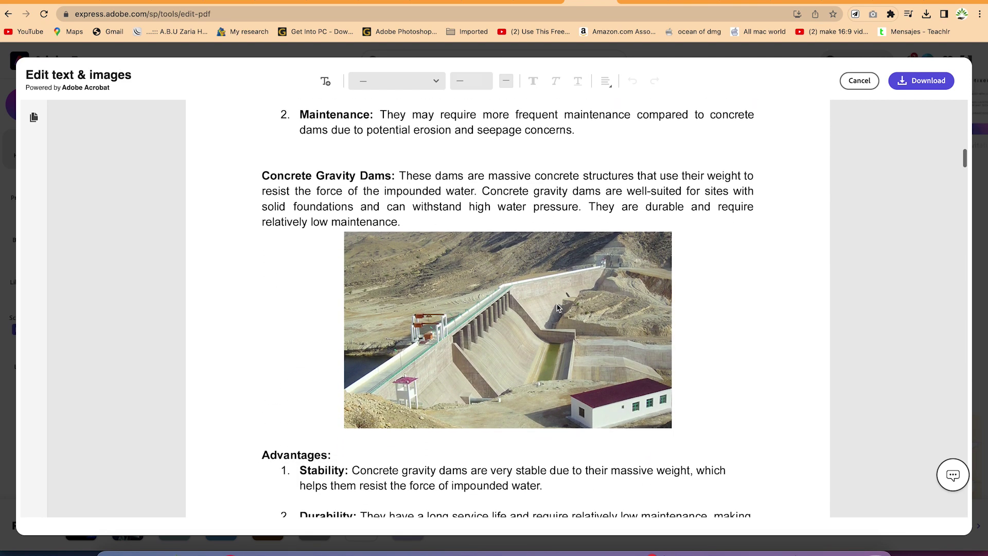
pyautogui.scroll(10, 558, 307)
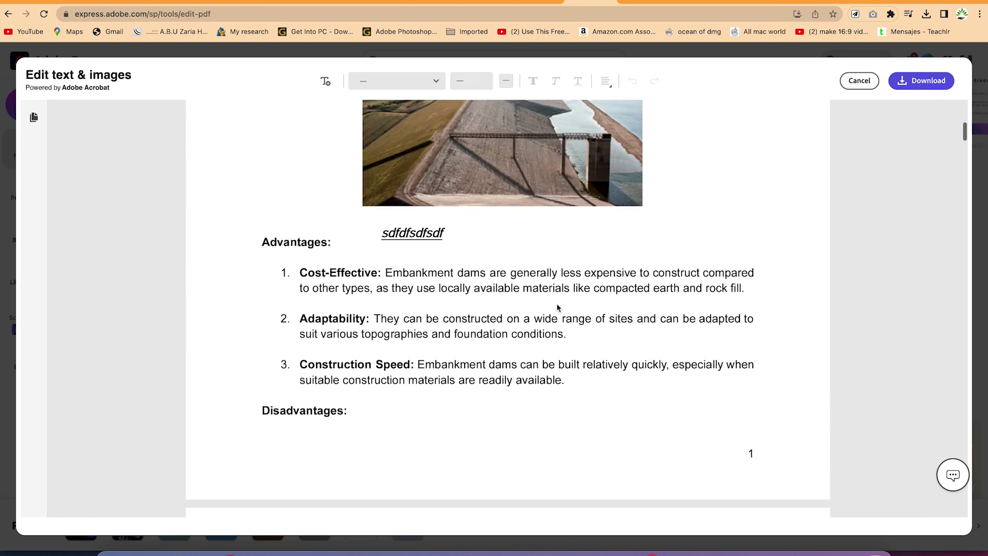
pyautogui.scroll(4, 558, 308)
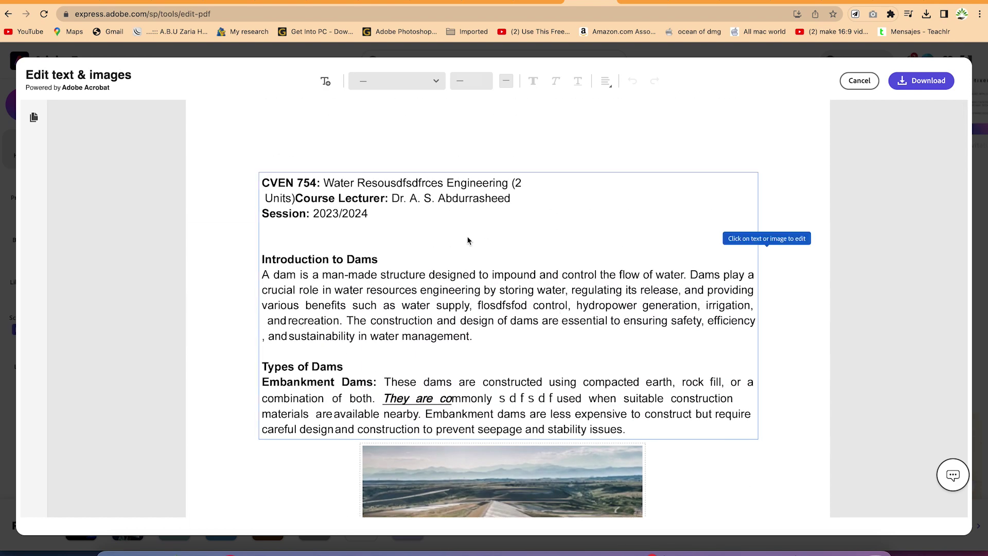
pyautogui.click(496, 292)
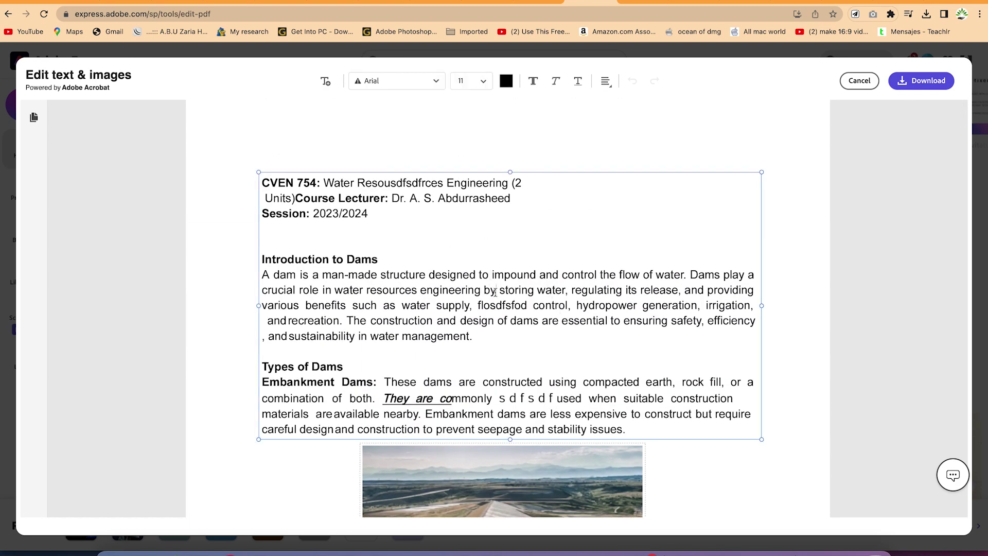
# Replace 'by' after engineering with sdfsdf and add sdfsdfsdf in the intro paragraph
pyautogui.press('BackSpace')
pyautogui.press('BackSpace')
pyautogui.write('sdfsdf')
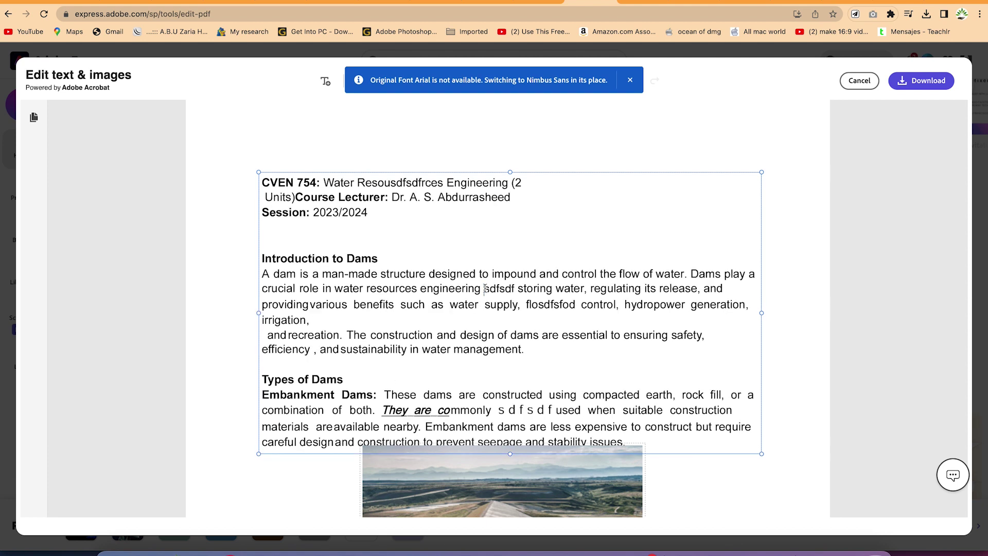
pyautogui.click(519, 319)
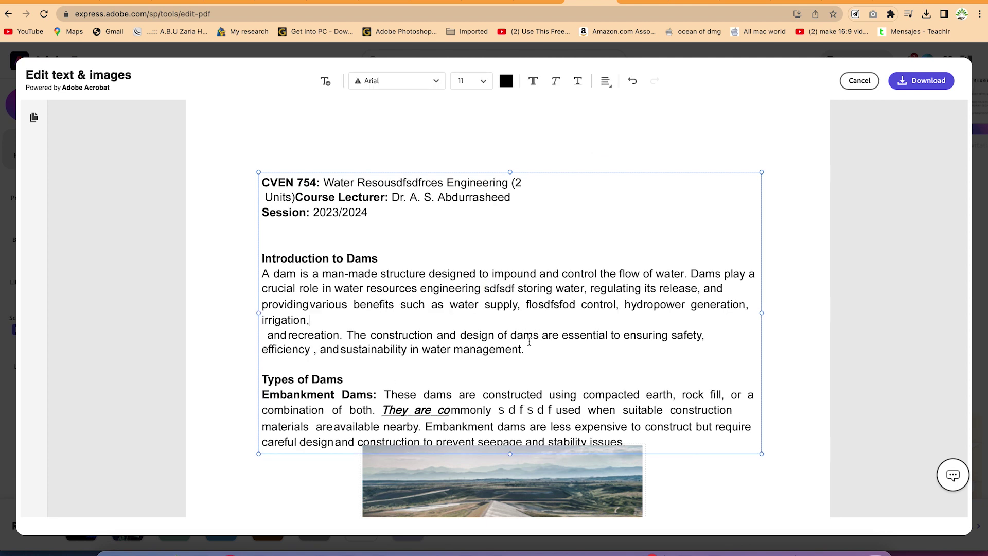
pyautogui.write('sdfsdfsdf')
# Append sdfsdf after the 2023/2024 session, add a sdfsdfsdfsdfsdf line, and select it
pyautogui.click(434, 239)
pyautogui.write('sdfsdf')
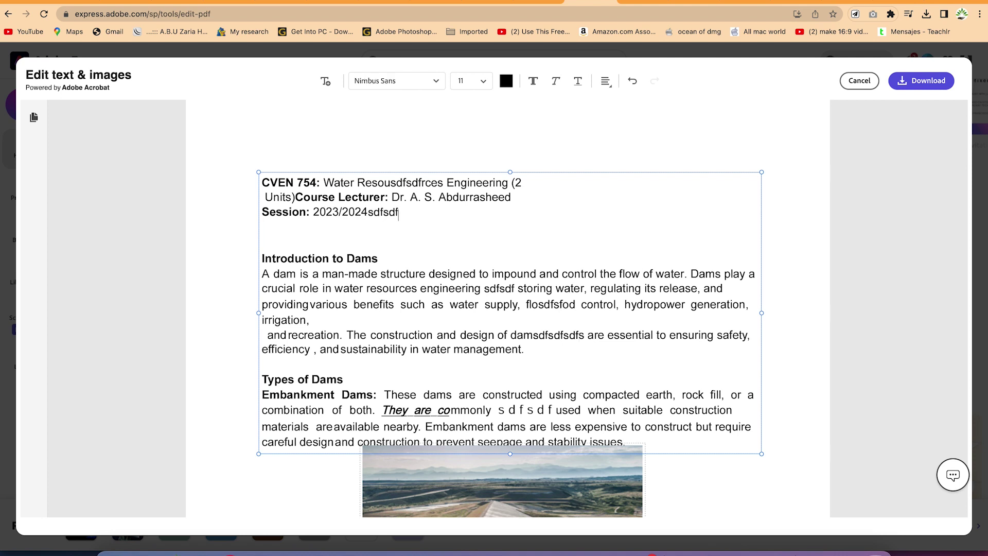
pyautogui.press('Return')
pyautogui.press('Return')
pyautogui.press('Return')
pyautogui.write('sdfsdfsdfsdfsdf')
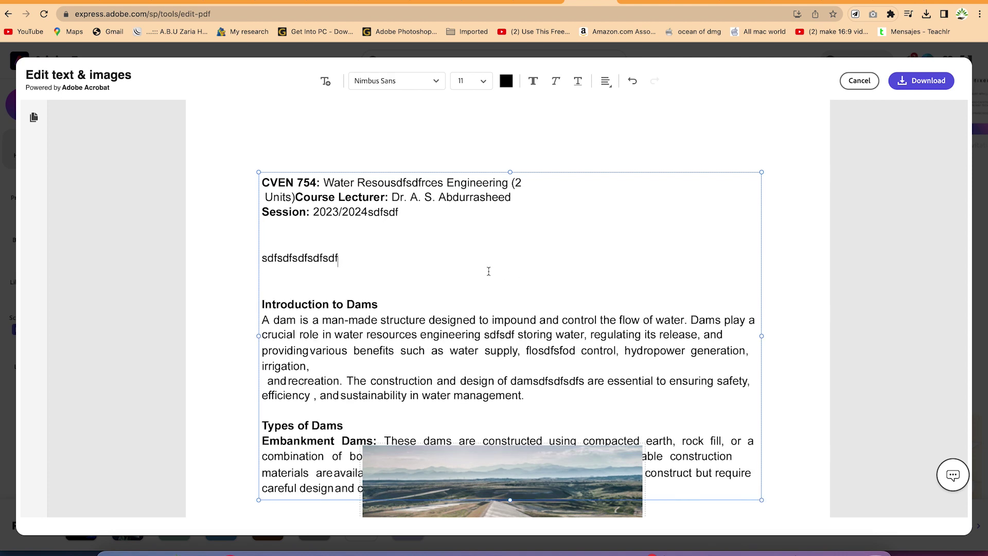
pyautogui.moveTo(339, 263); pyautogui.dragTo(261, 268)
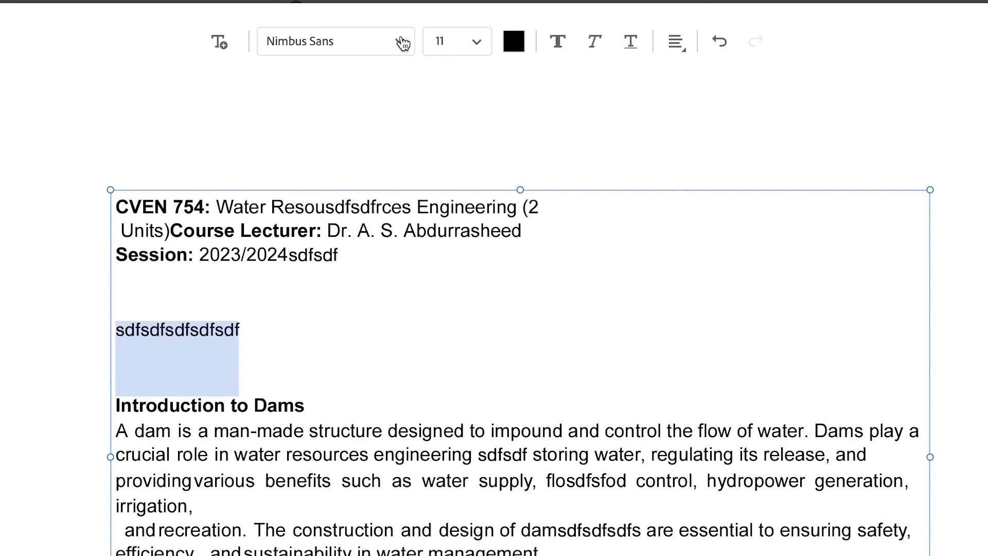
pyautogui.click(435, 80)
# Set the selected line to Liberation Serif 12 pt, red, bold and italic
pyautogui.click(312, 140)
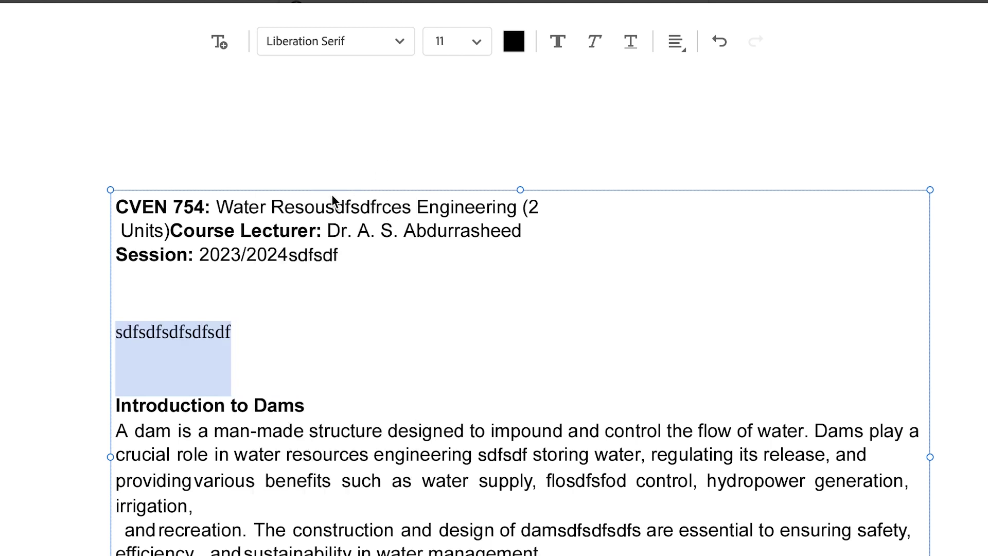
pyautogui.click(477, 41)
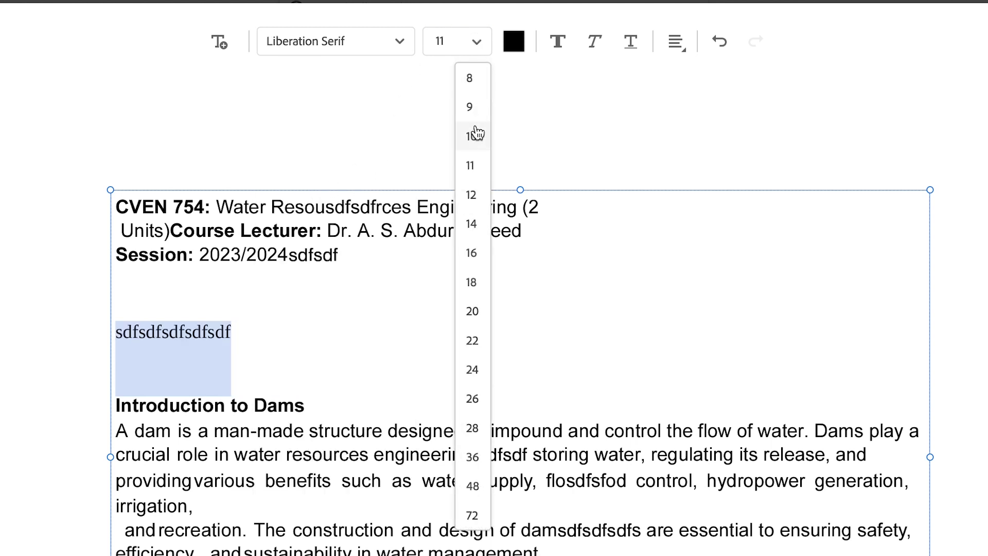
pyautogui.click(468, 192)
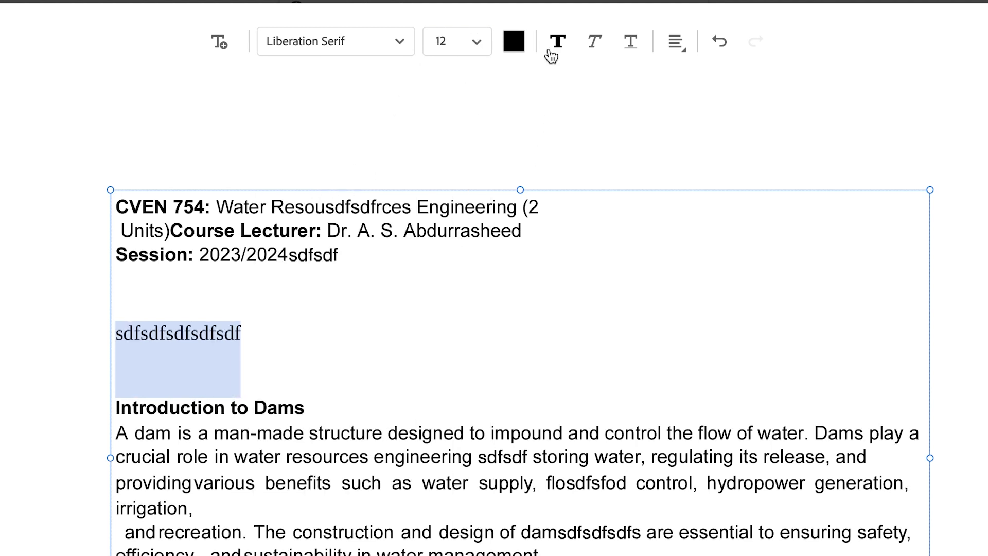
pyautogui.click(513, 41)
pyautogui.click(539, 88)
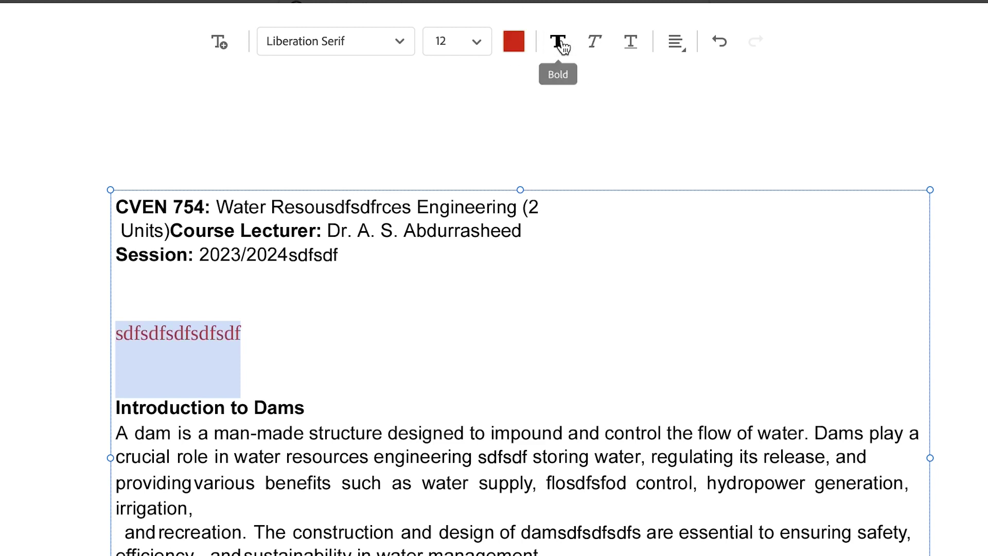
pyautogui.click(606, 46)
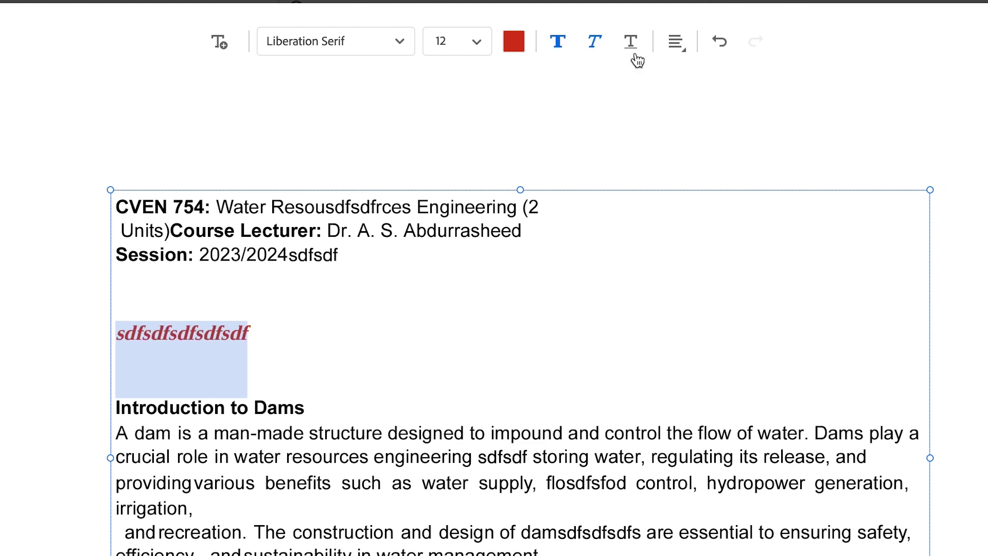
pyautogui.click(675, 44)
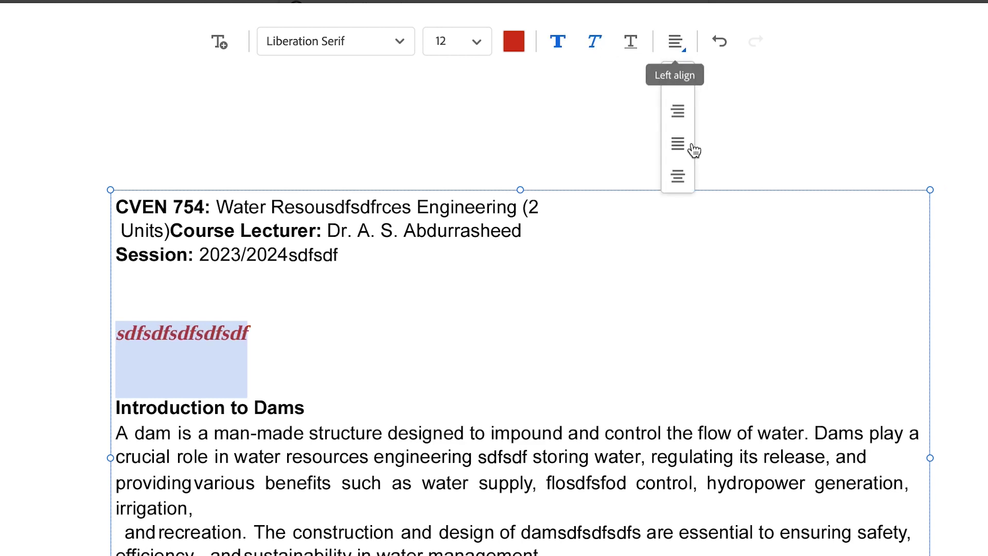
pyautogui.click(597, 533)
pyautogui.scroll(-1, 607, 497)
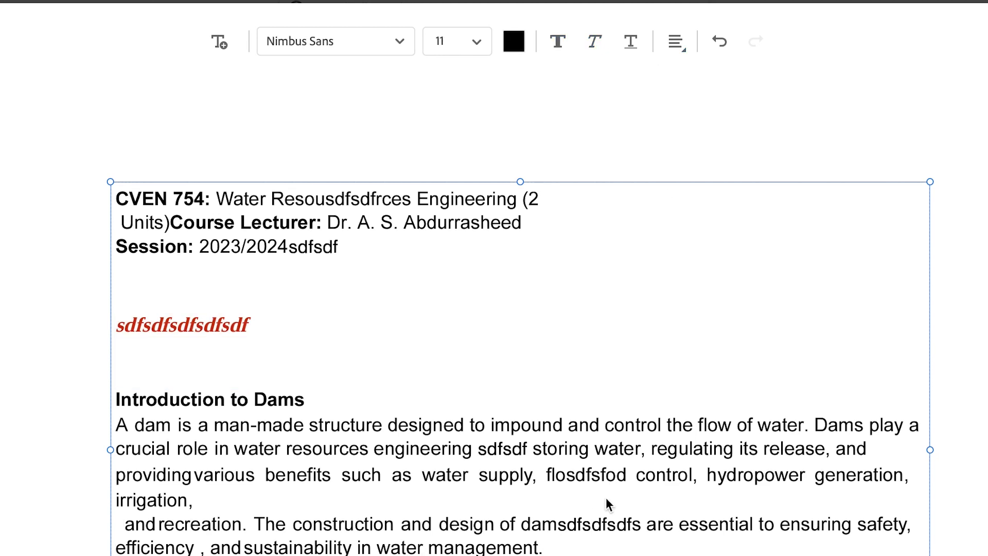
pyautogui.scroll(-5, 606, 497)
pyautogui.click(518, 431)
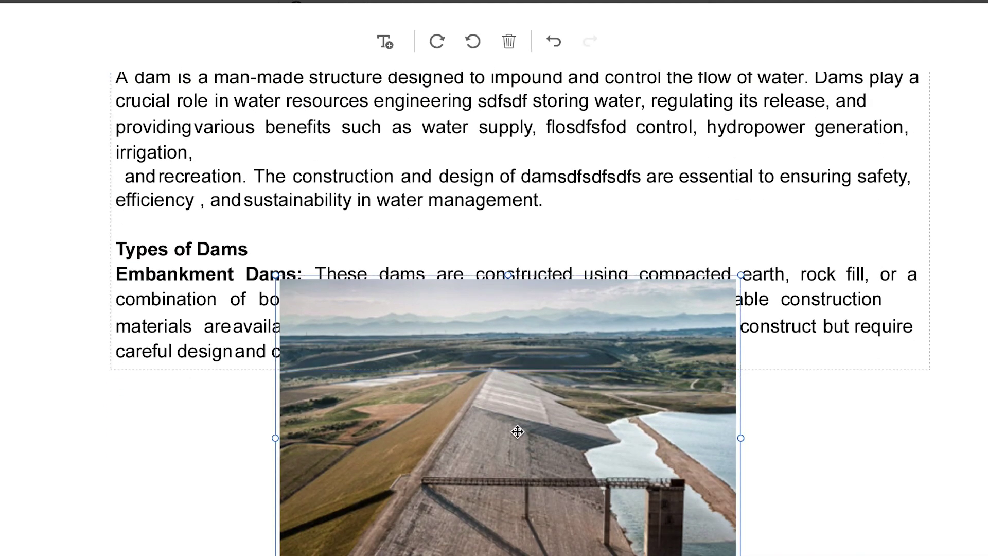
# Shrink the embankment dam photo by dragging its corner below the paragraph
pyautogui.moveTo(740, 277); pyautogui.dragTo(599, 380)
pyautogui.click(394, 495)
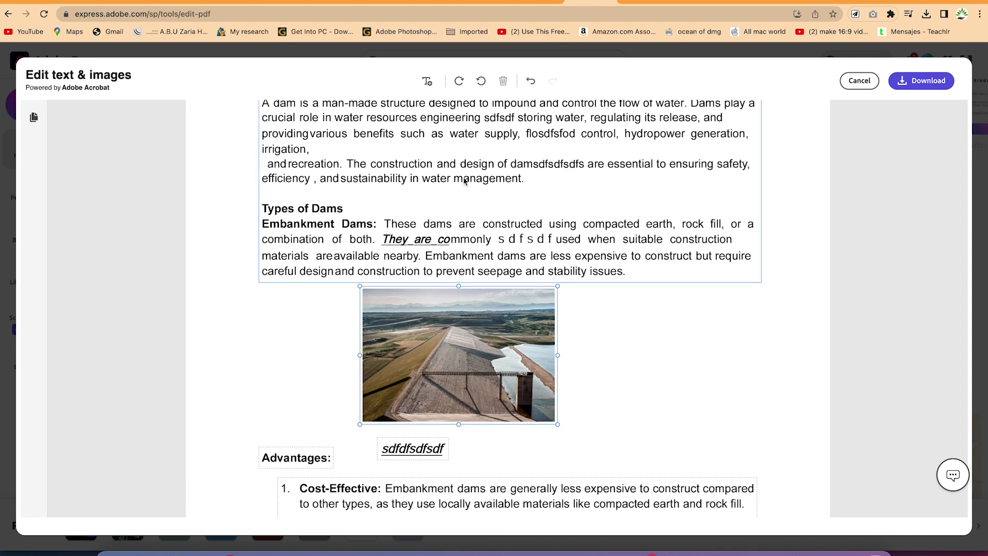
pyautogui.scroll(-10, 591, 391)
pyautogui.scroll(-5, 591, 391)
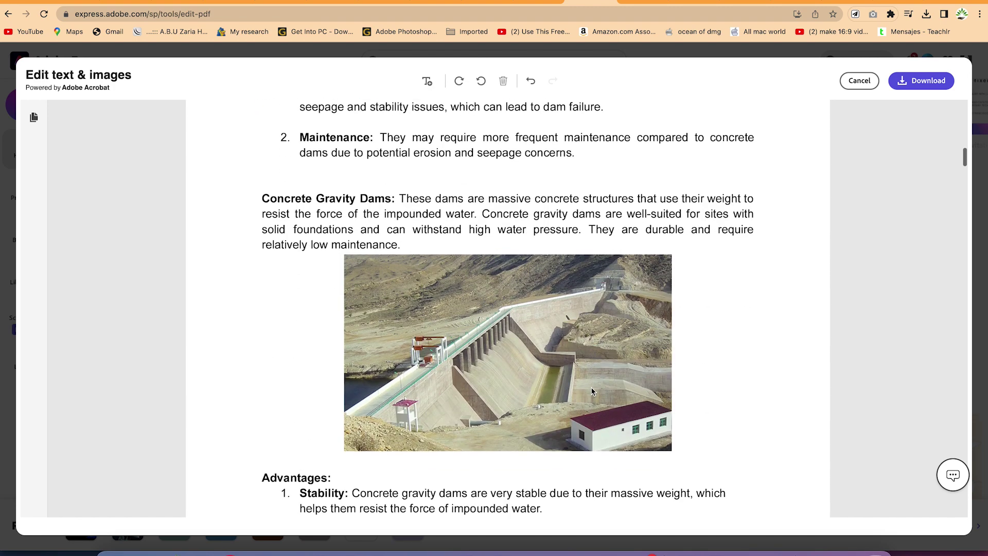
# Insert fdfdfd inside 'gravity' in the Concrete Gravity Dams paragraph and download the PDF
pyautogui.click(568, 232)
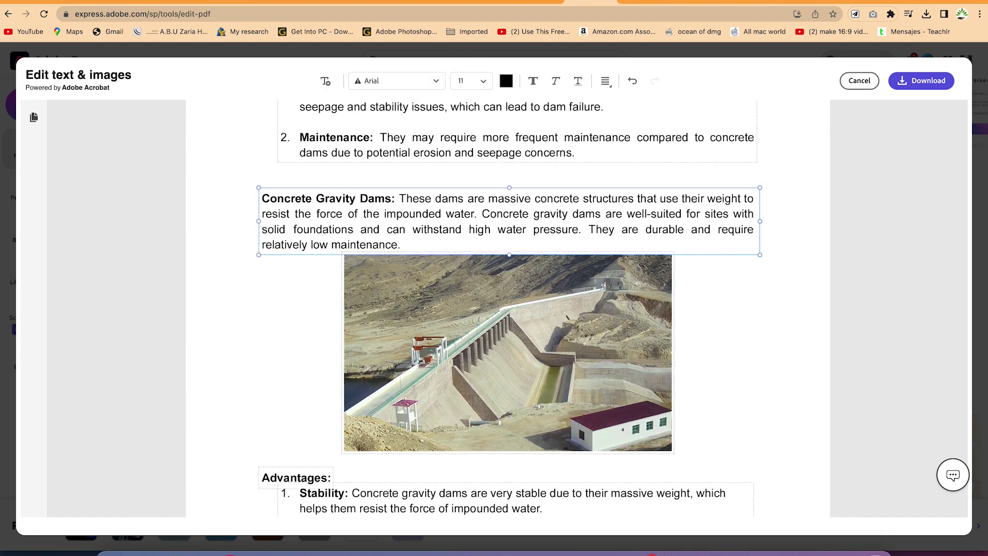
pyautogui.click(561, 212)
pyautogui.write('fdfdfd')
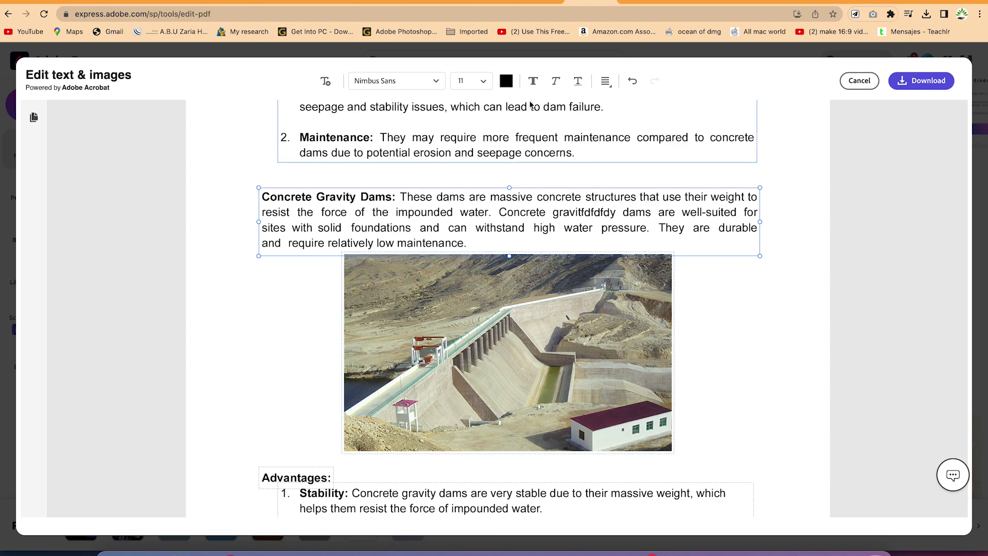
pyautogui.scroll(20, 630, 221)
pyautogui.scroll(3, 630, 221)
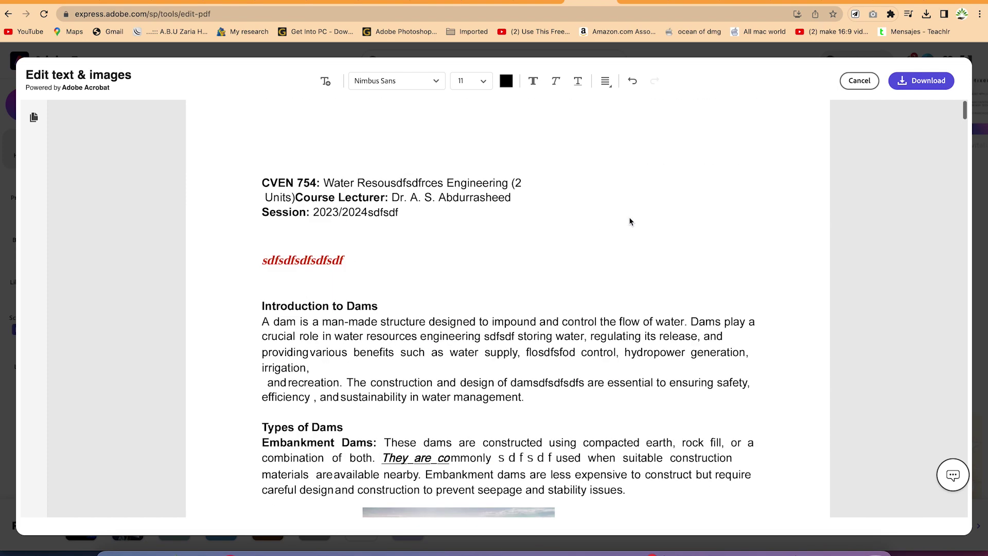
pyautogui.click(919, 82)
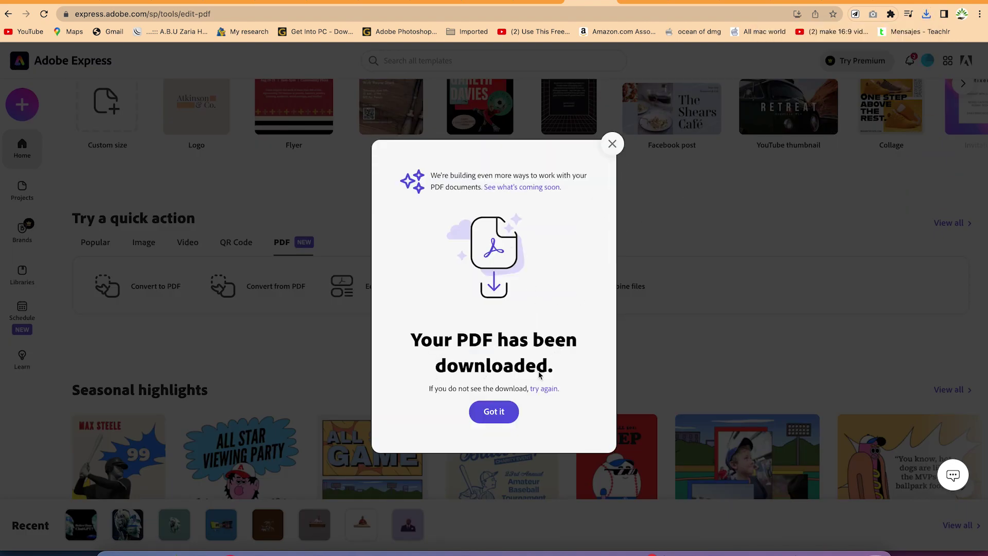
# Confirm CVEN 754_ Dams_adobe_express.pdf in Chrome's downloads list and dismiss the download confirmation
pyautogui.click(927, 14)
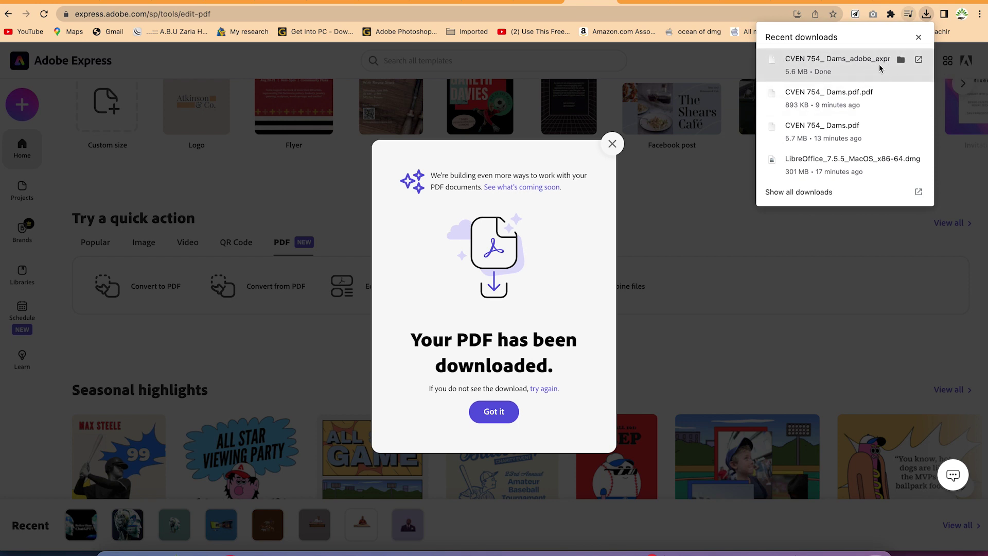
pyautogui.click(613, 144)
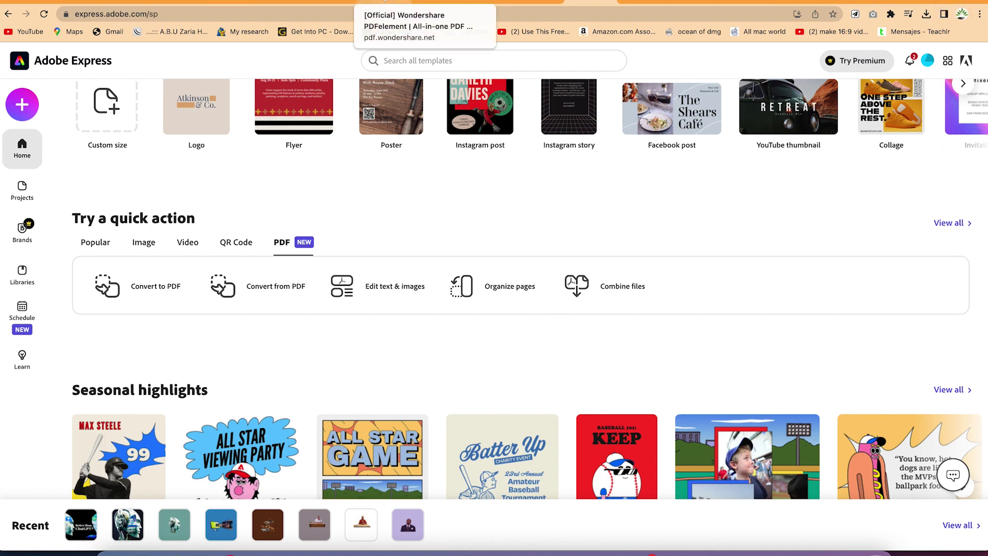
pyautogui.click(386, 3)
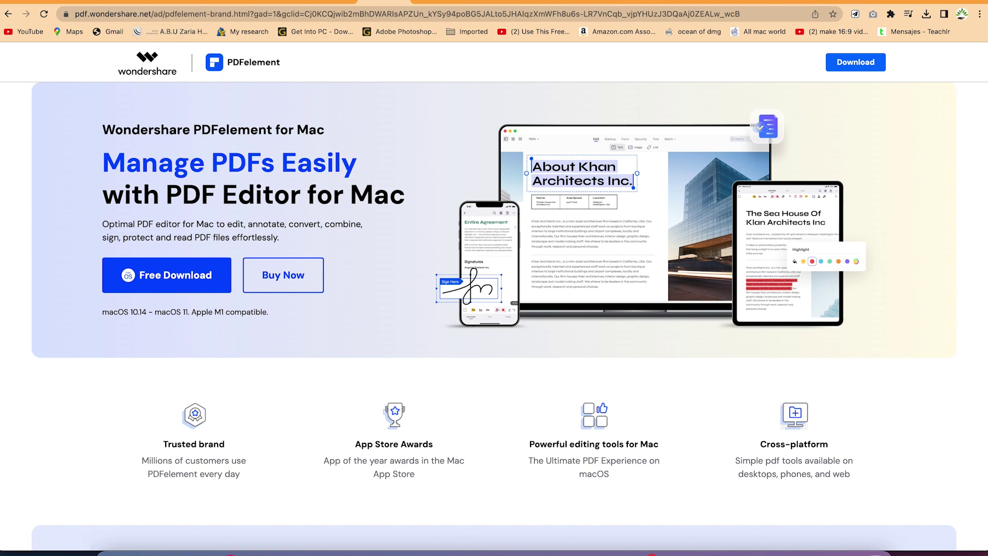
# Search Google for 'pdf element' in a new browser tab
pyautogui.press('super+t')
pyautogui.write('g')
pyautogui.press('Return')
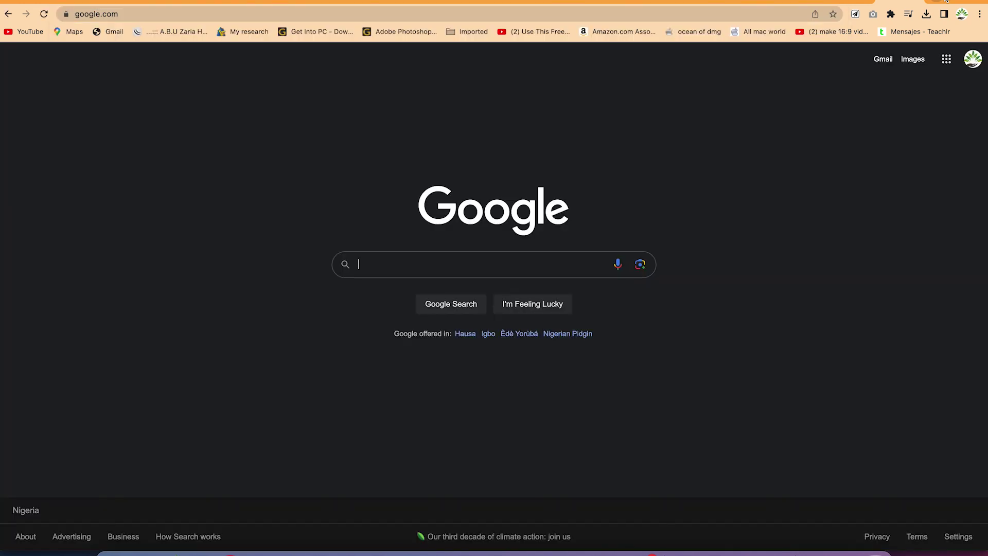
pyautogui.write('pdf')
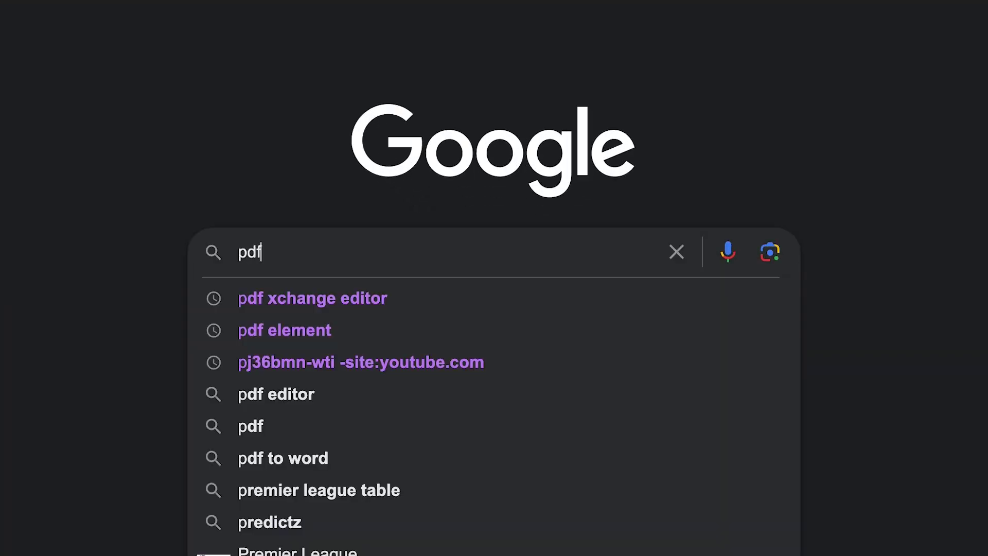
pyautogui.write(' element')
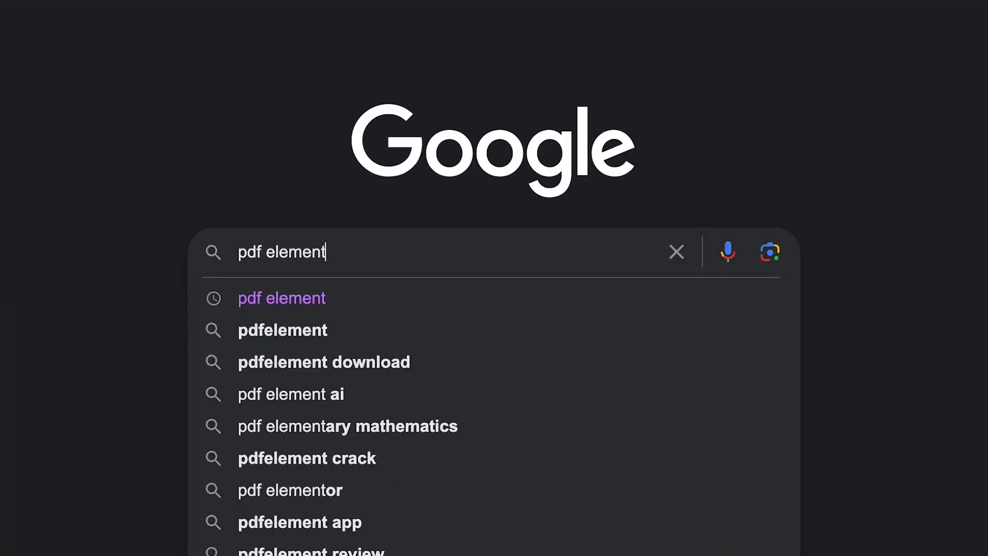
pyautogui.press('Return')
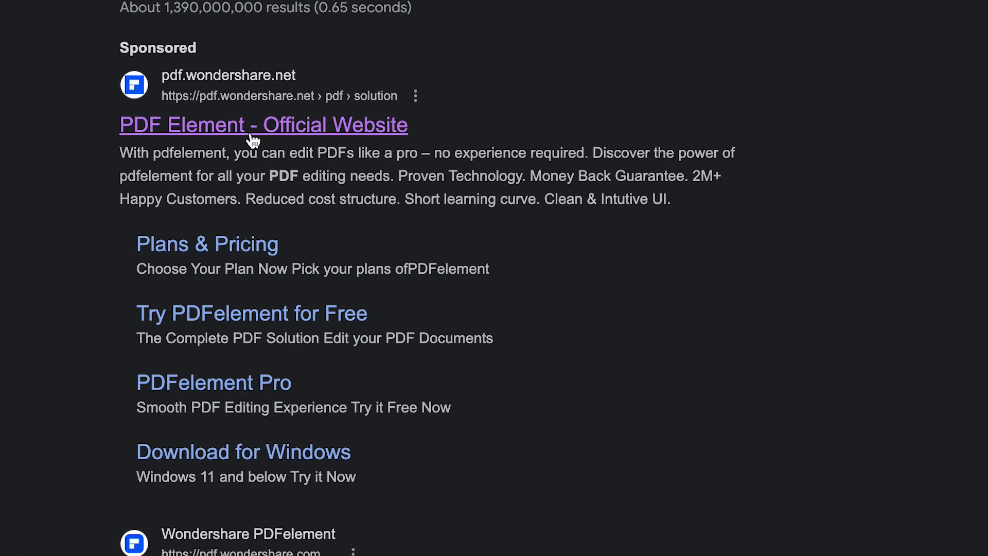
# Visit the official PDFelement website, then bring up the PDFelement app and a Finder window
pyautogui.click(247, 126)
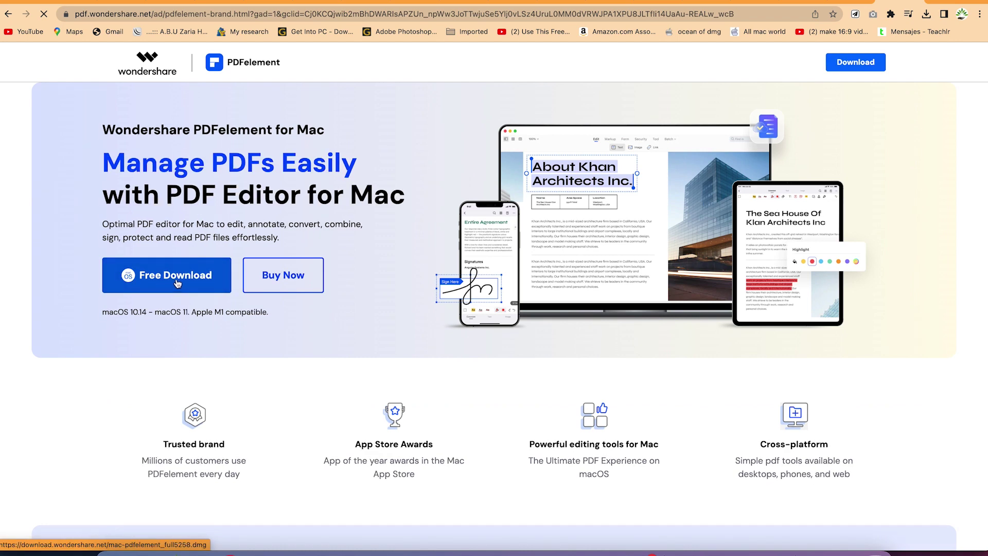
pyautogui.scroll(-2, 332, 429)
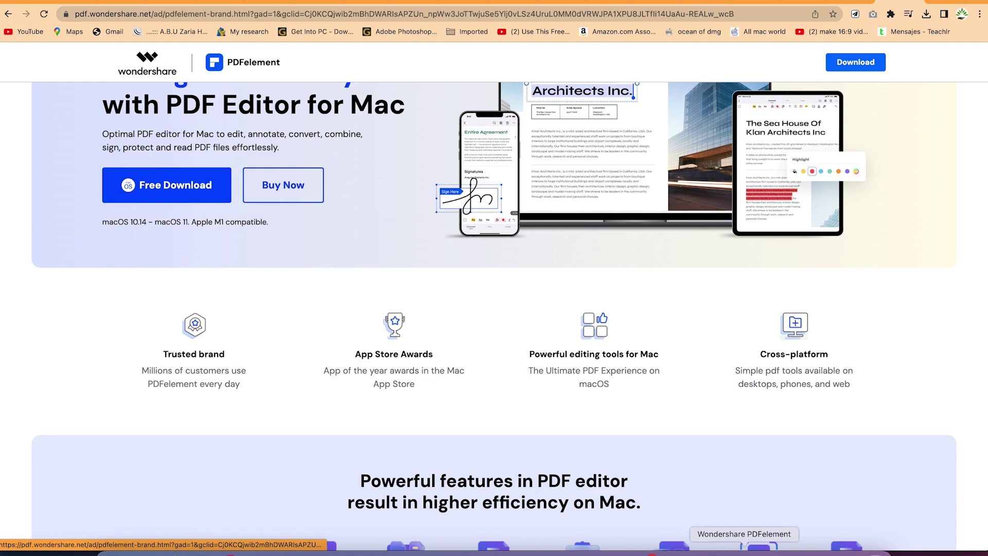
pyautogui.click(746, 548)
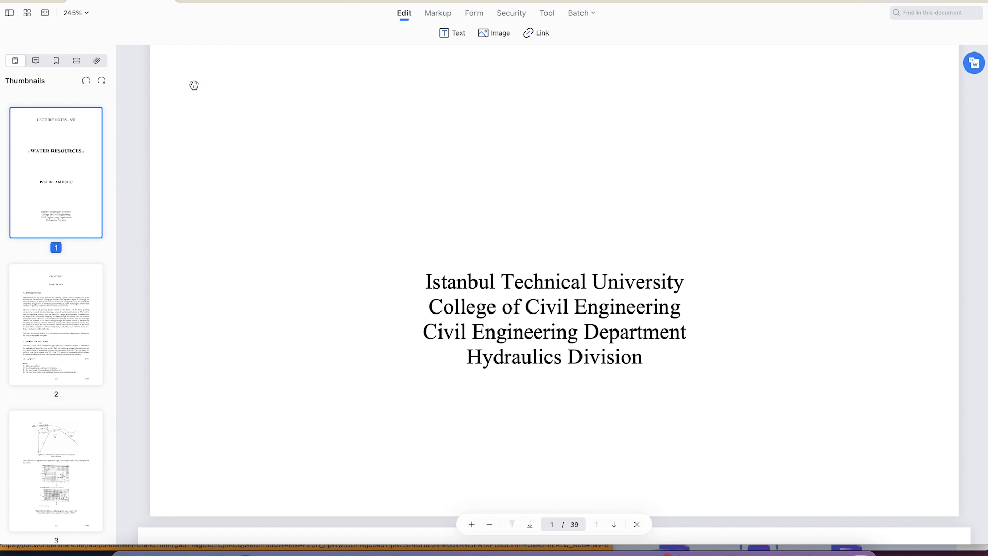
pyautogui.click(126, 551)
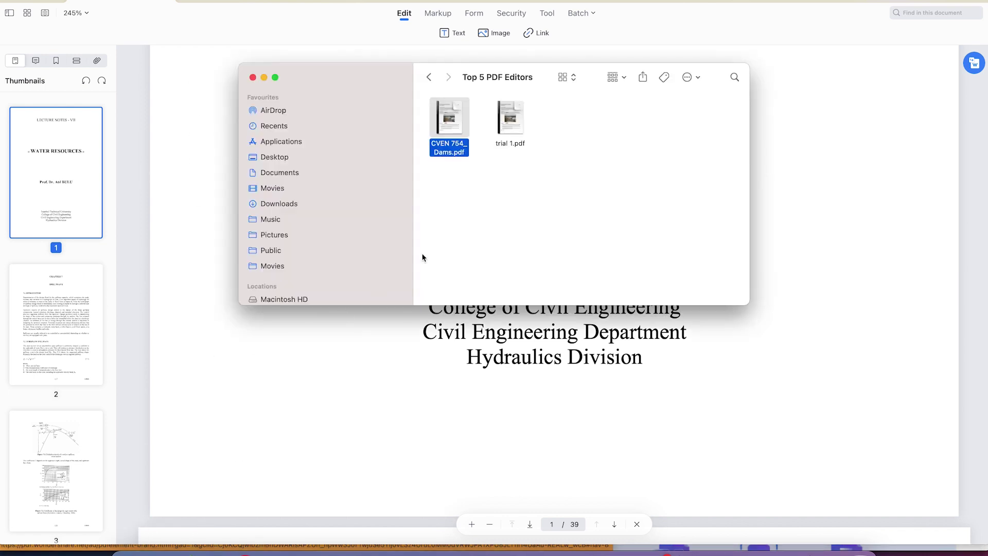
# Open CVEN 754_ Dams.pdf from Finder with Wondershare PDFelement via Open With
pyautogui.click(445, 142)
pyautogui.rightClick(444, 142)
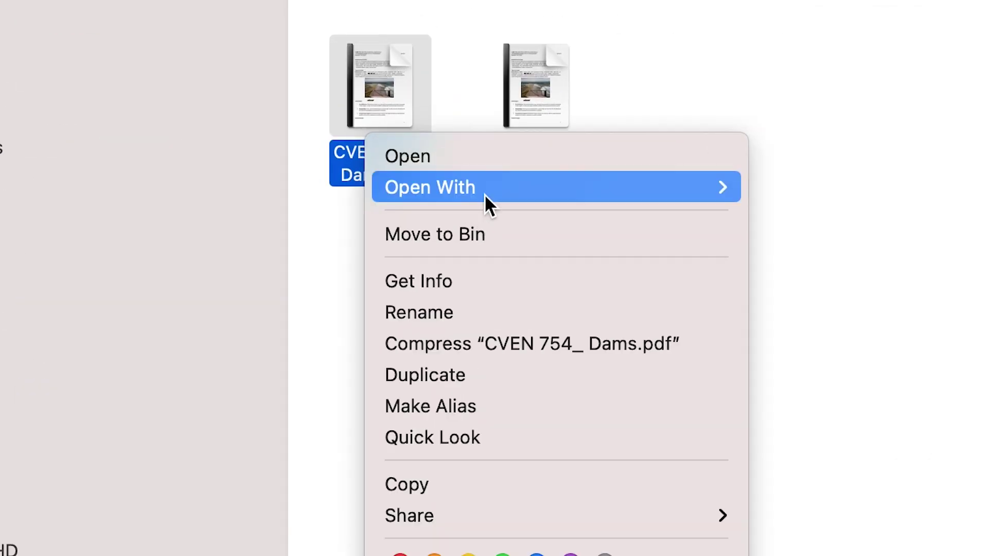
pyautogui.moveTo(489, 158)
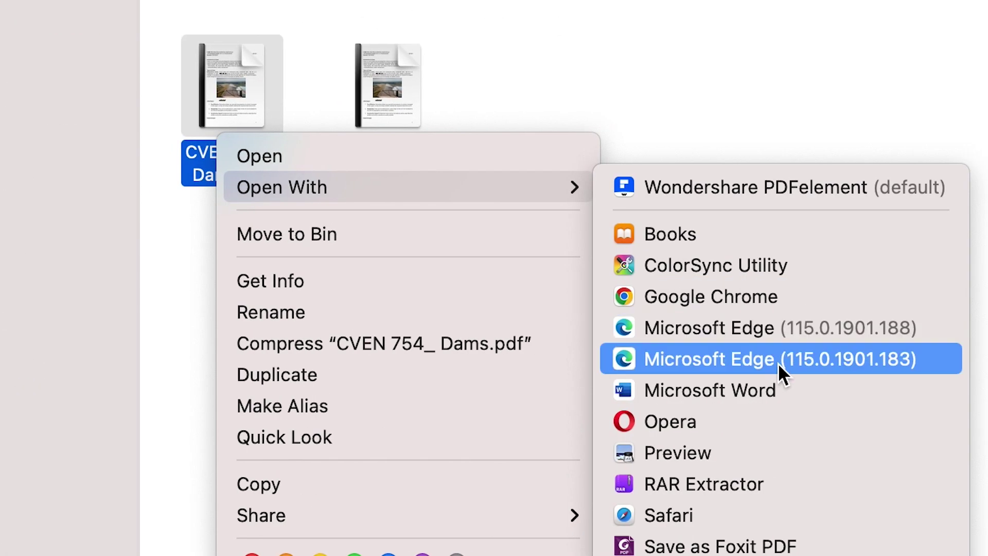
pyautogui.click(766, 192)
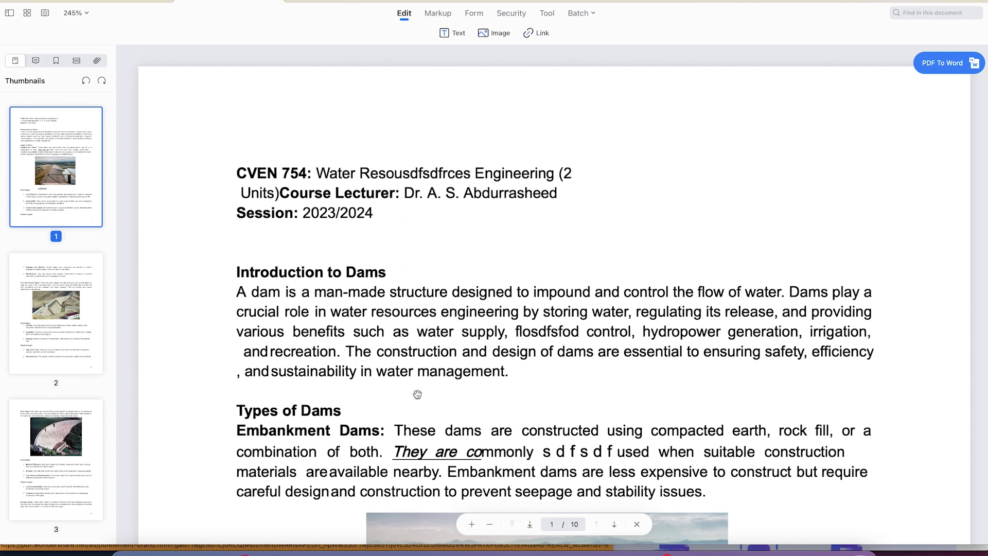
# Replace the 'A dam is a man-made structure' paragraph with 'sdfssdfsdfsdfsdfsdf' and select its end
pyautogui.click(452, 33)
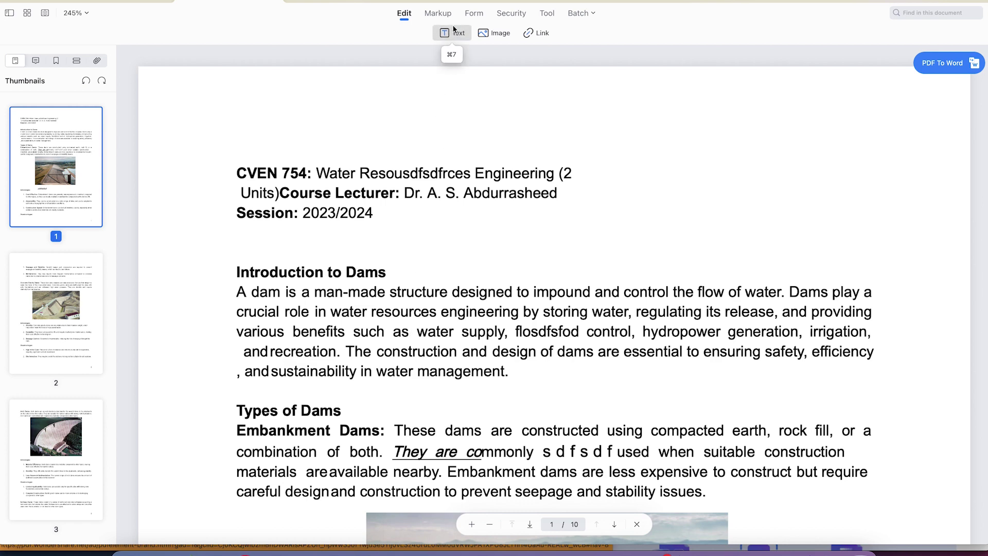
pyautogui.tripleClick(419, 331)
pyautogui.write('sdfs')
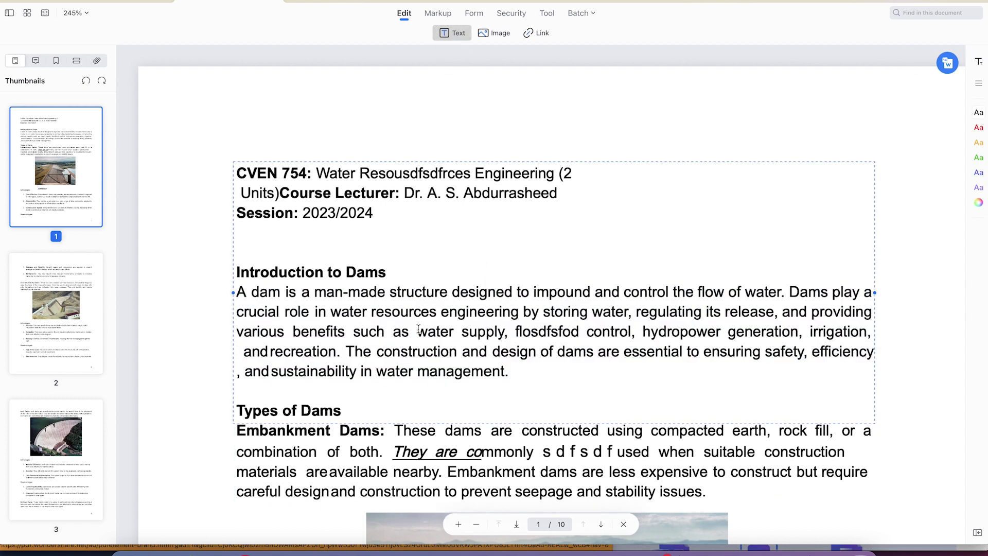
pyautogui.write('sdf')
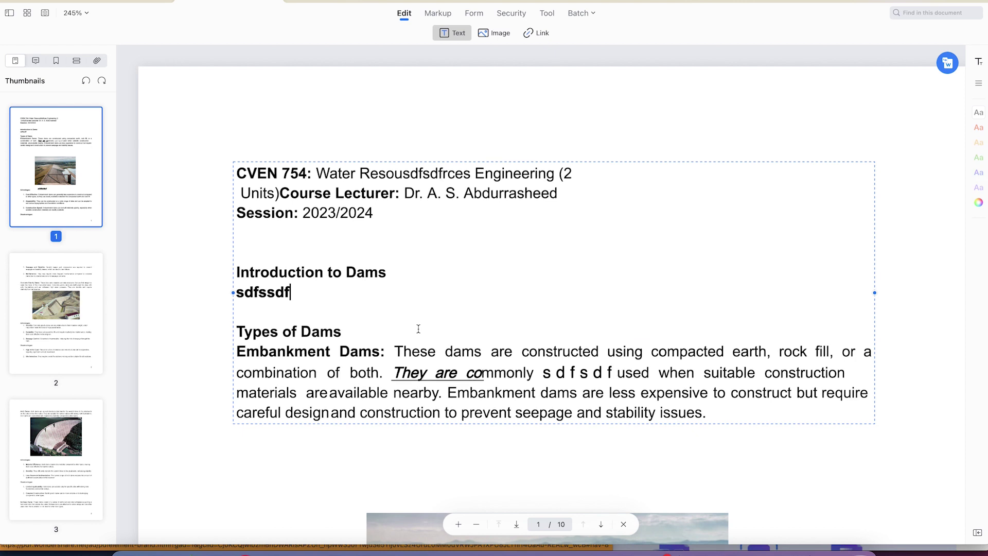
pyautogui.write('sdfsdfsdfsdf')
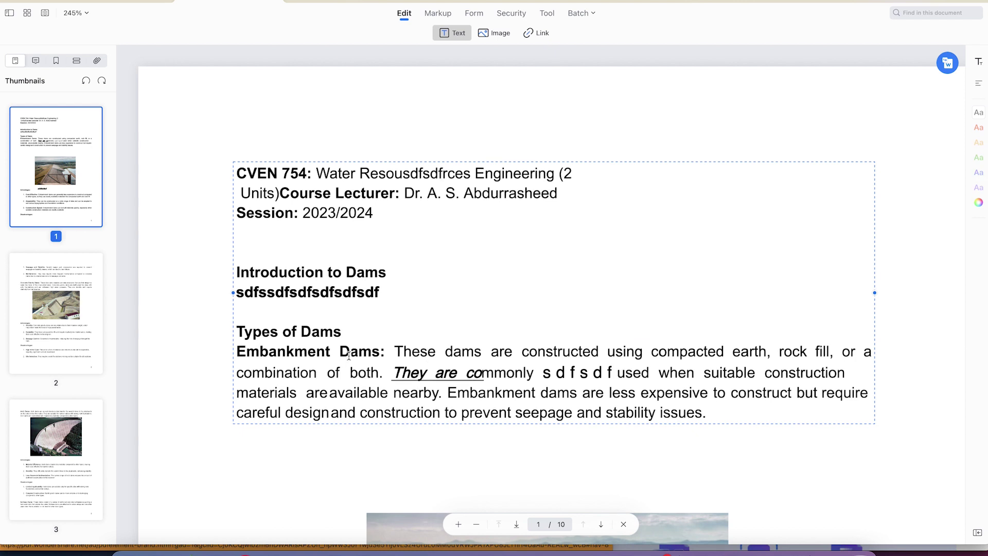
pyautogui.moveTo(381, 293); pyautogui.dragTo(291, 292)
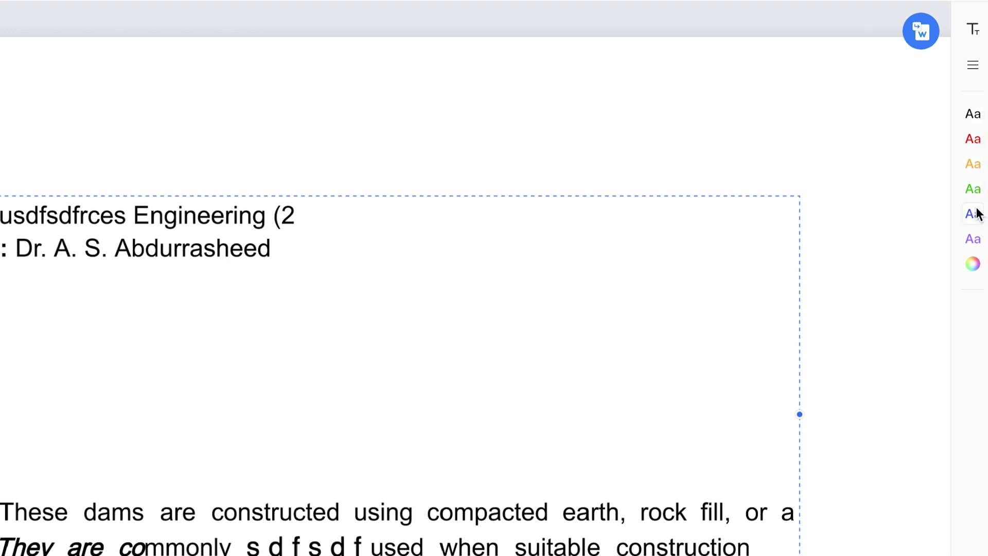
# Try centre alignment, revert to left, and set the selected text's font to Al Tarikh
pyautogui.click(975, 72)
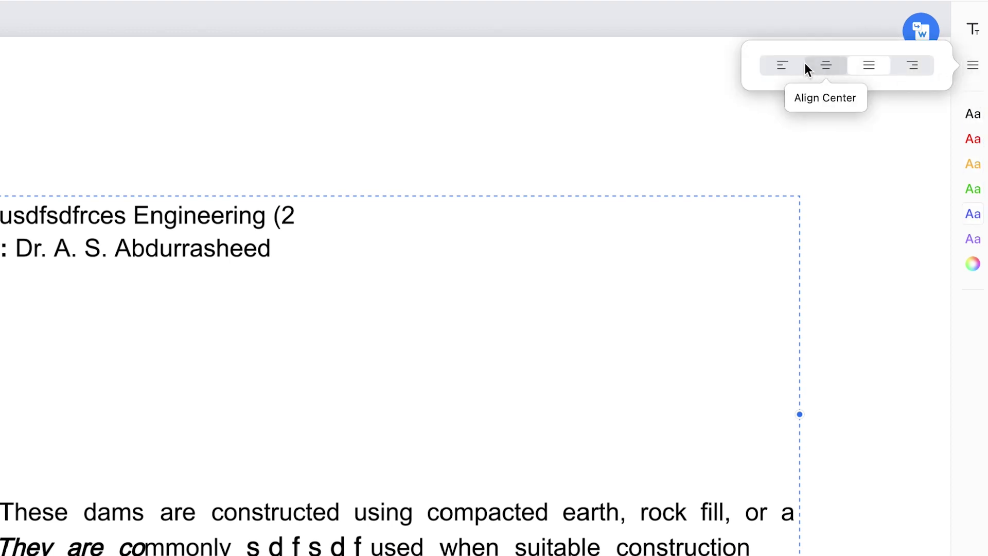
pyautogui.click(826, 66)
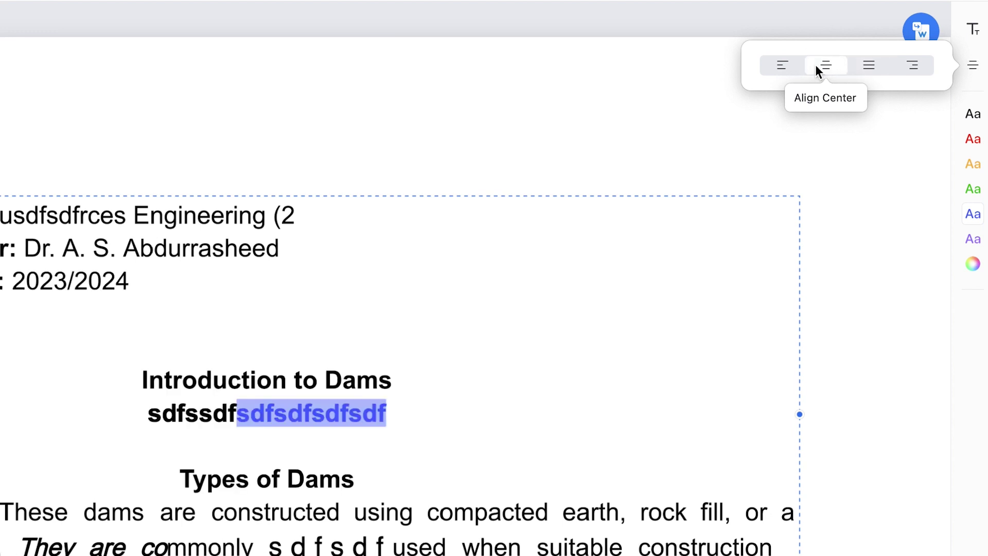
pyautogui.click(780, 62)
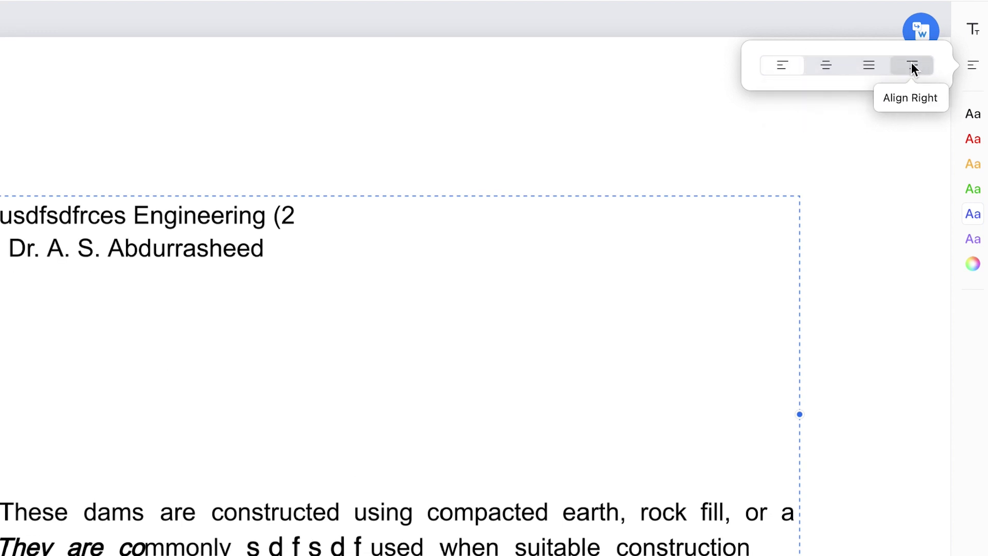
pyautogui.click(973, 30)
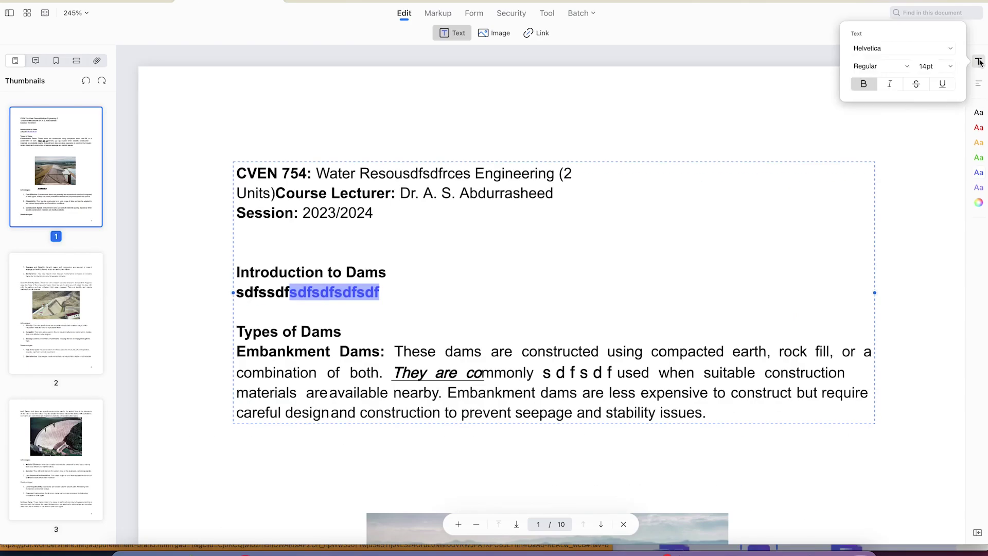
pyautogui.click(946, 50)
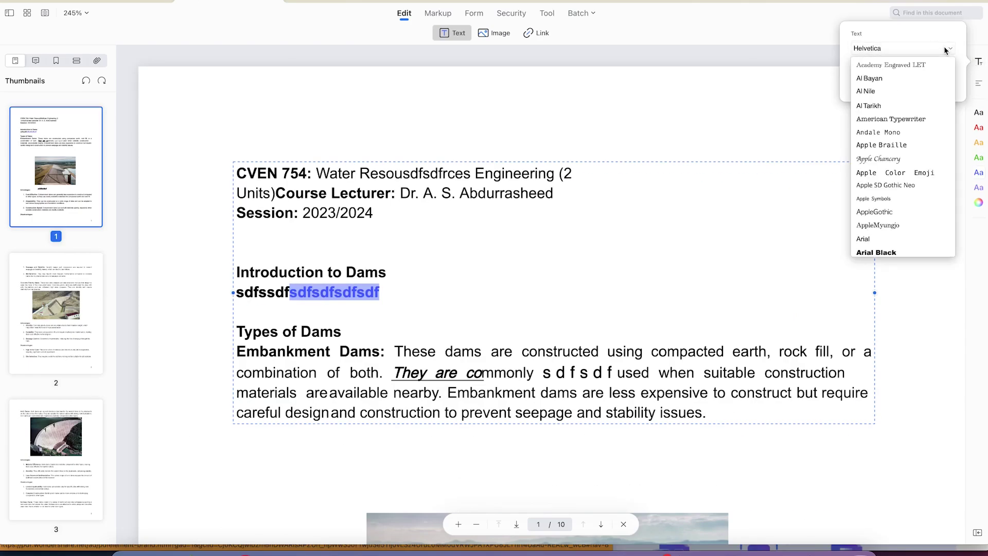
pyautogui.click(888, 104)
# Make the selection 36 pt italic with strikethrough, and add a 'TEXT' box atop page 1
pyautogui.click(895, 68)
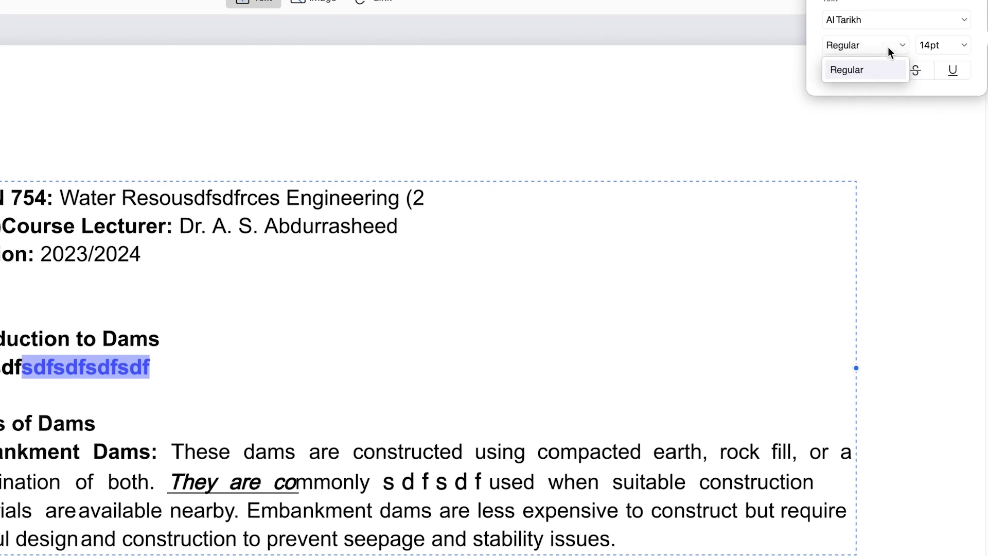
pyautogui.click(953, 39)
pyautogui.click(953, 46)
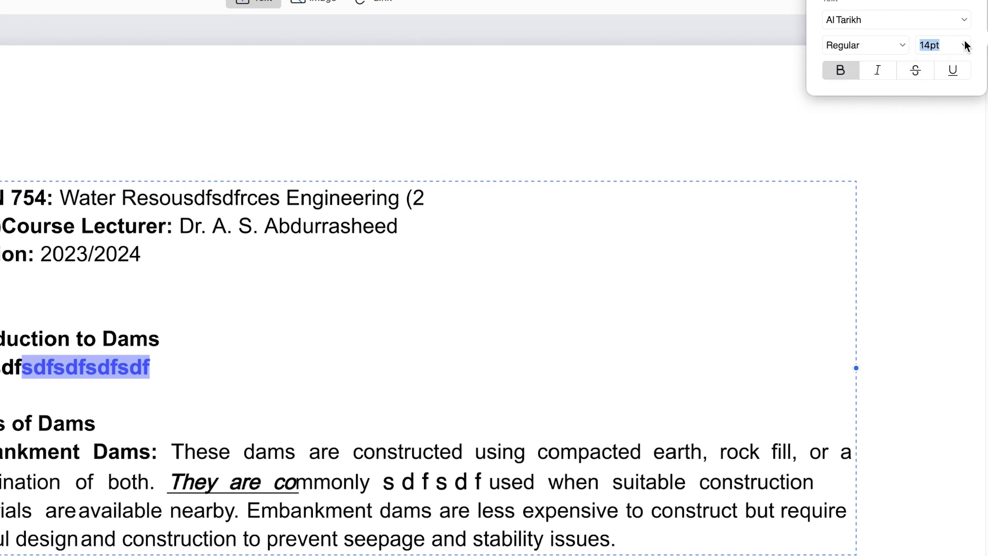
pyautogui.click(964, 45)
pyautogui.click(949, 185)
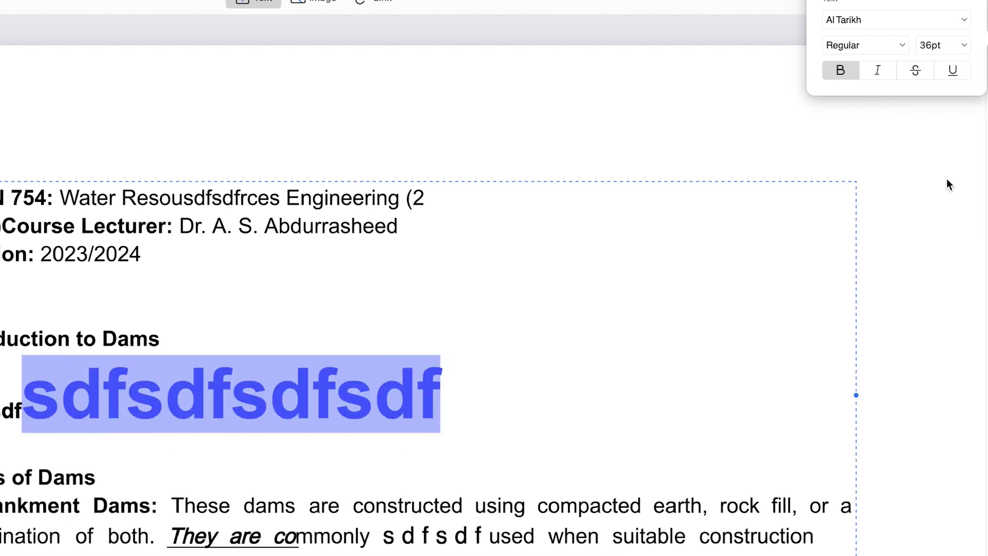
pyautogui.click(875, 71)
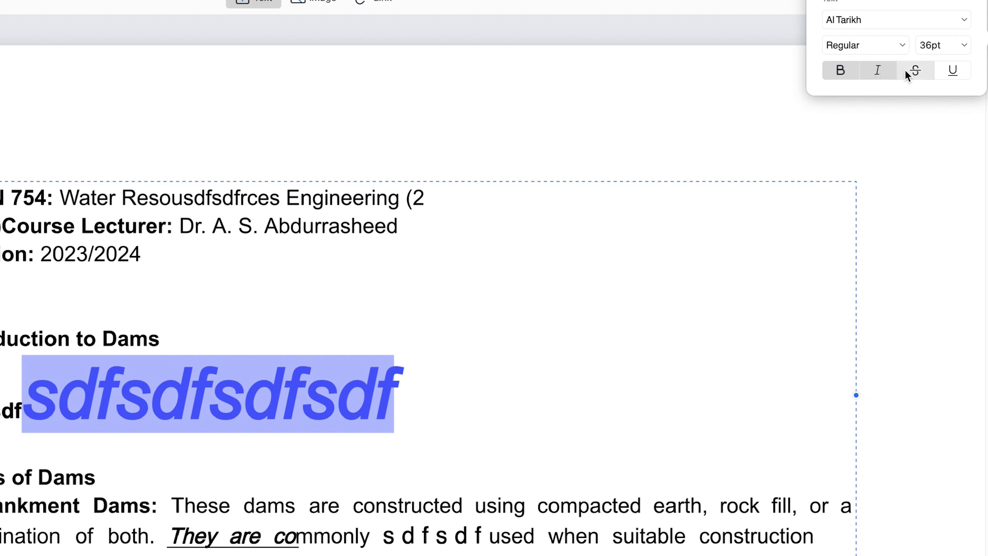
pyautogui.click(916, 73)
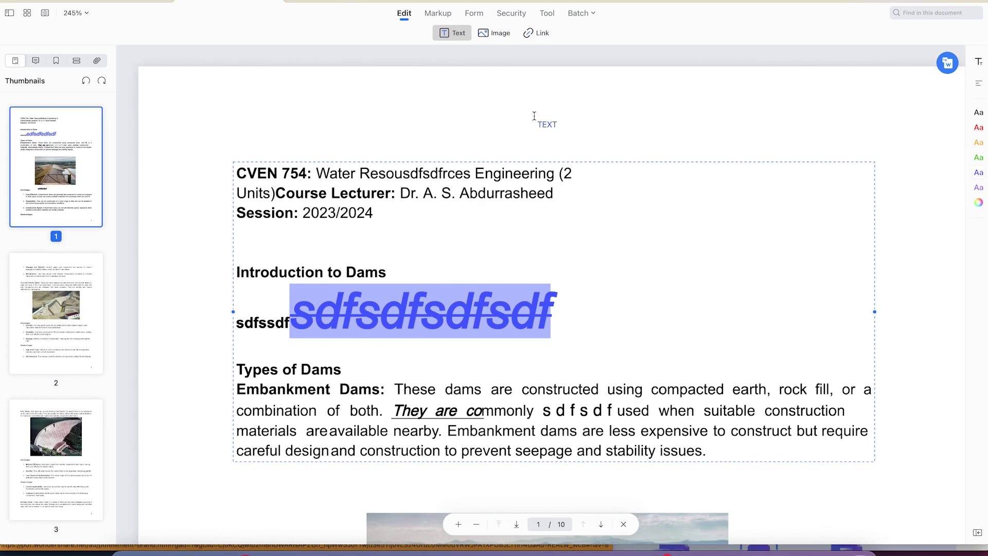
pyautogui.click(370, 115)
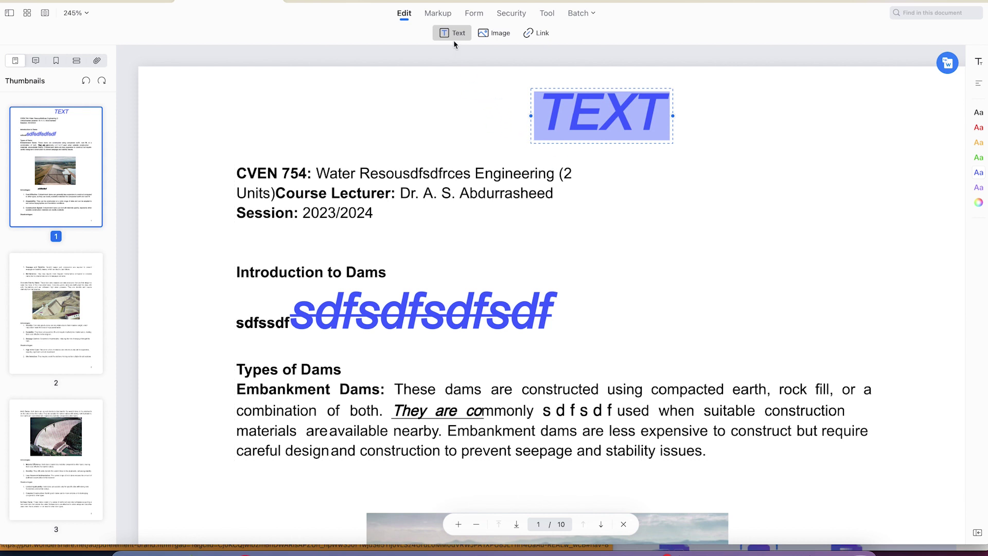
# Insert 'sdfsdfsdf' into the title so it reads 'TEsdfsdfsdfXT', then switch to image editing
pyautogui.click(589, 138)
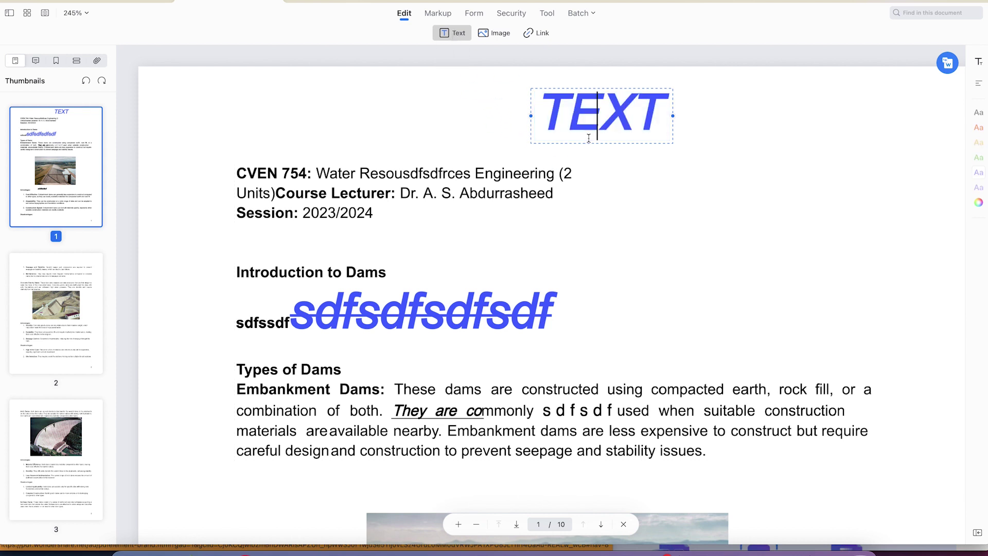
pyautogui.write('sdfsdfsdf')
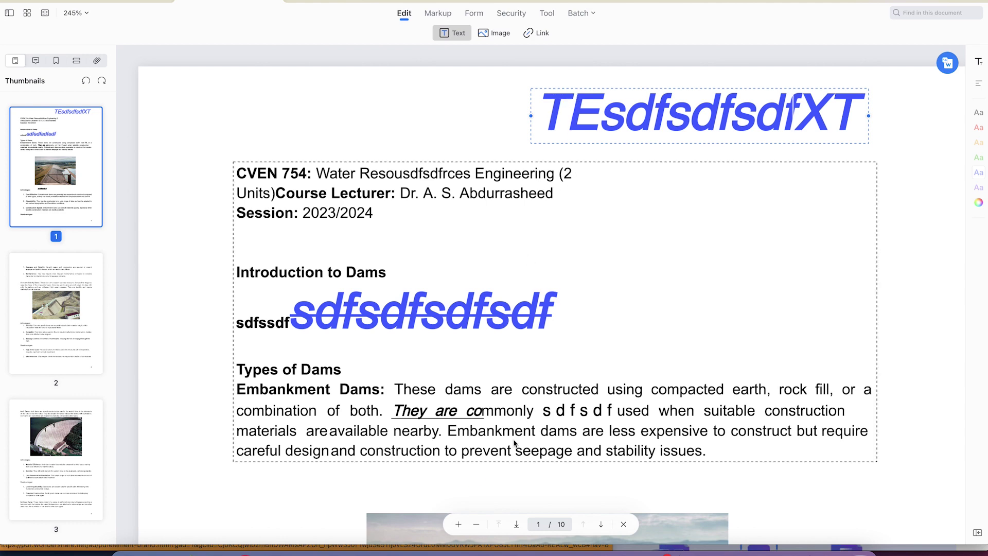
pyautogui.click(486, 37)
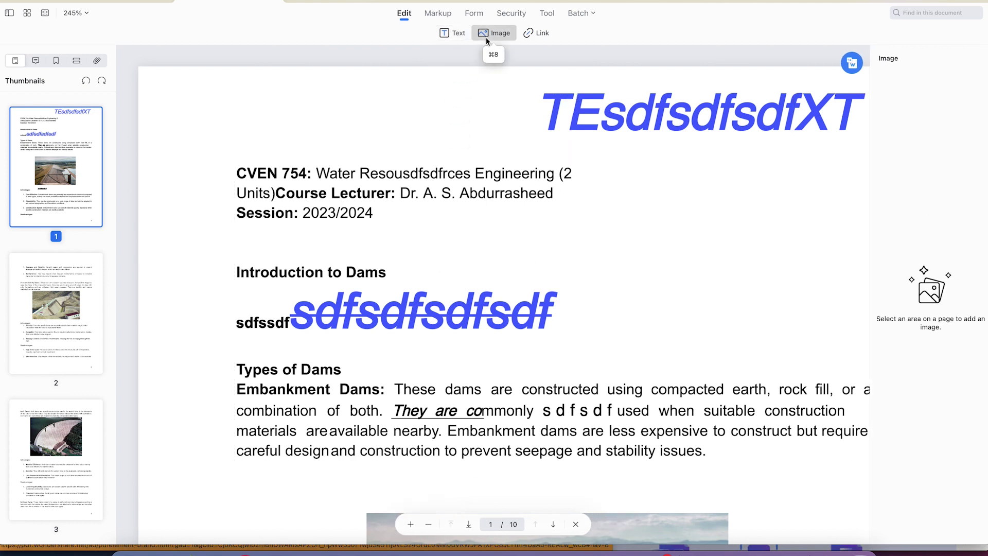
# Enlarge the dam photo proportionally and flip it both vertically and horizontally
pyautogui.scroll(-5, 538, 229)
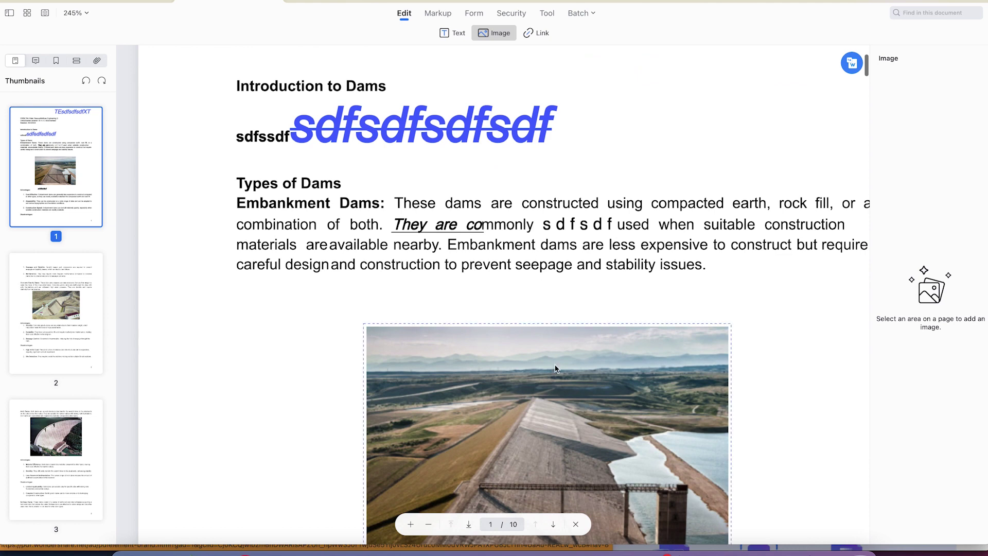
pyautogui.click(556, 369)
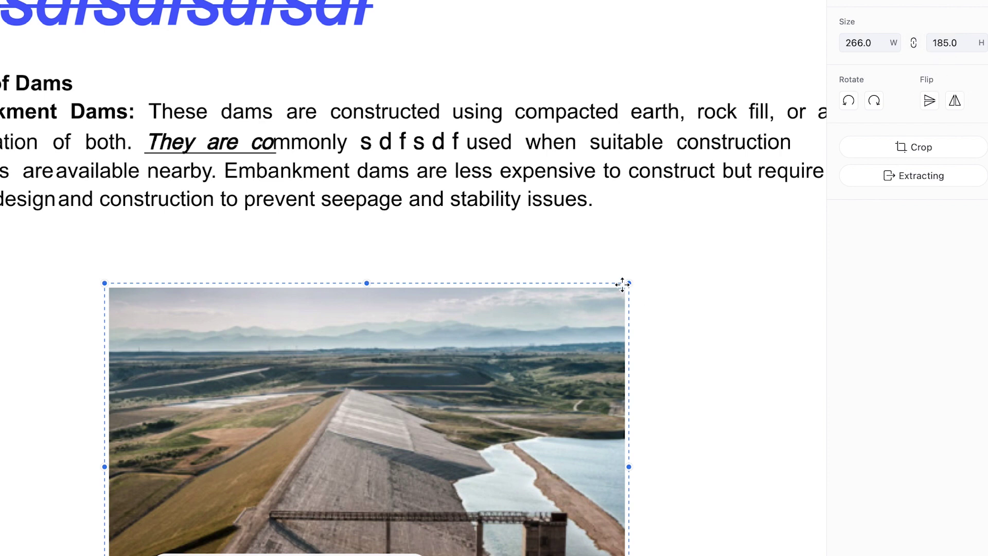
pyautogui.moveTo(631, 284); pyautogui.dragTo(596, 226)
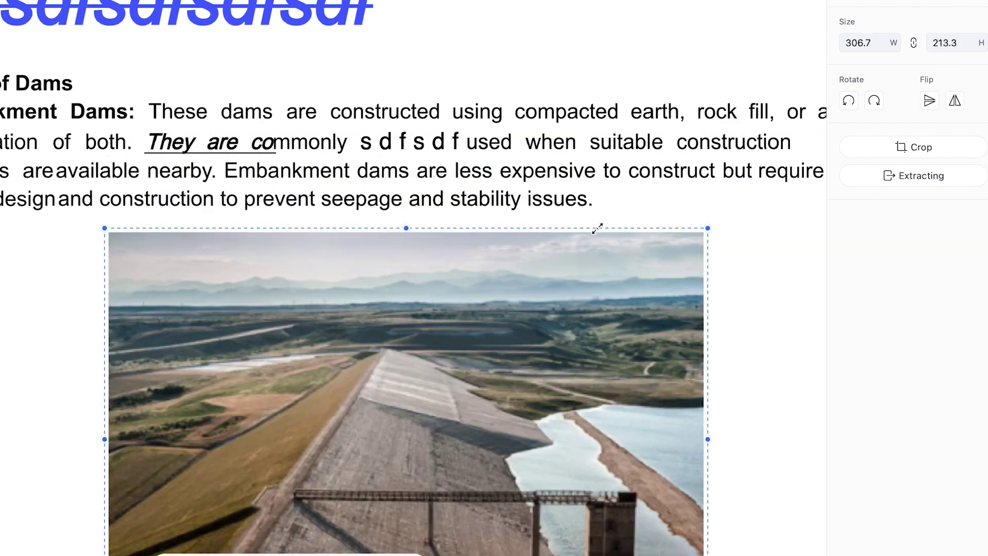
pyautogui.click(930, 100)
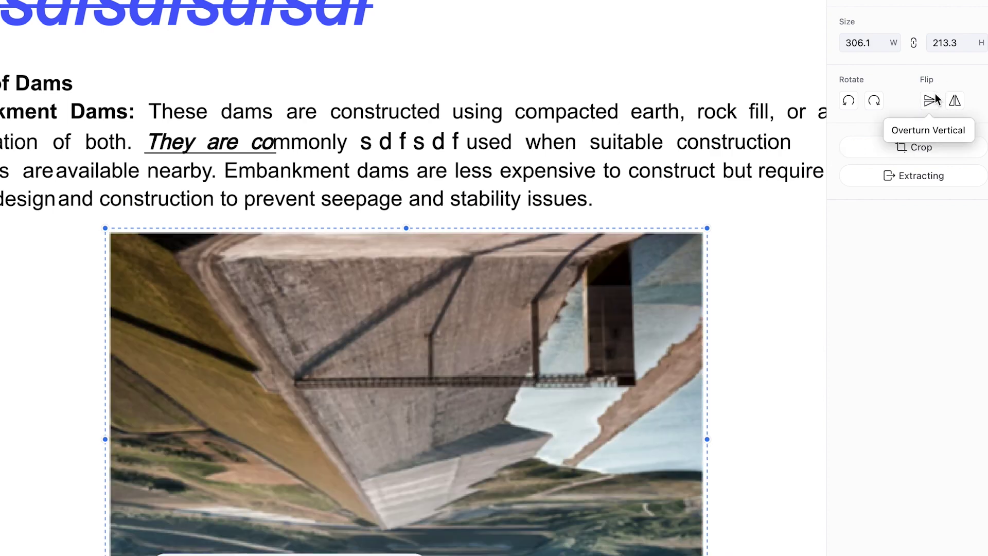
pyautogui.click(961, 103)
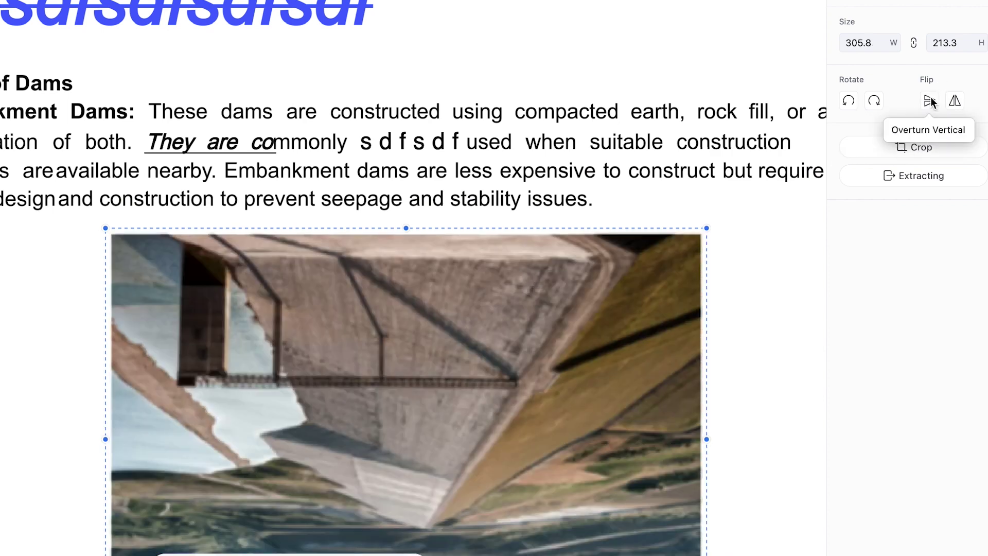
# Crop the dam photo to its lower-left part, about 225.6 by 162.4
pyautogui.click(893, 149)
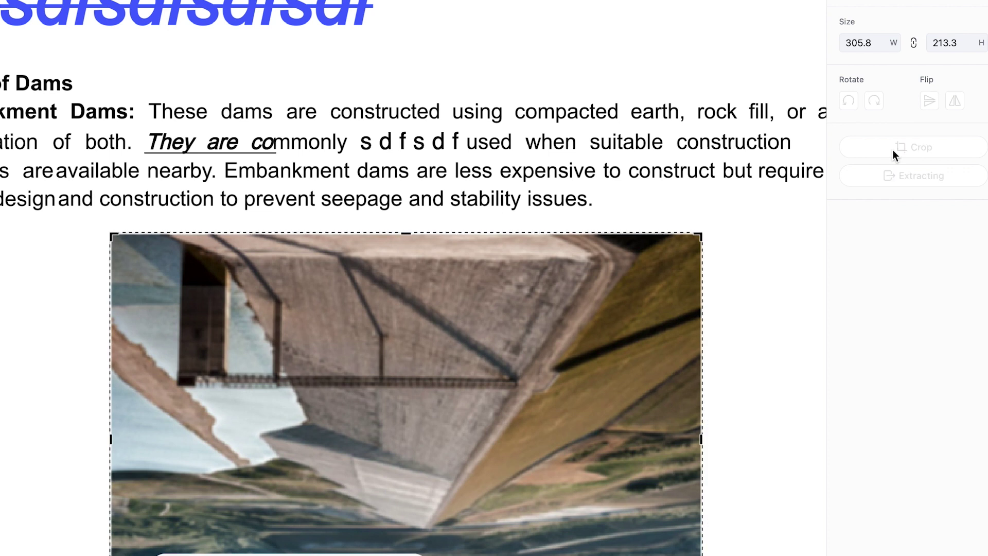
pyautogui.moveTo(699, 234); pyautogui.dragTo(546, 332)
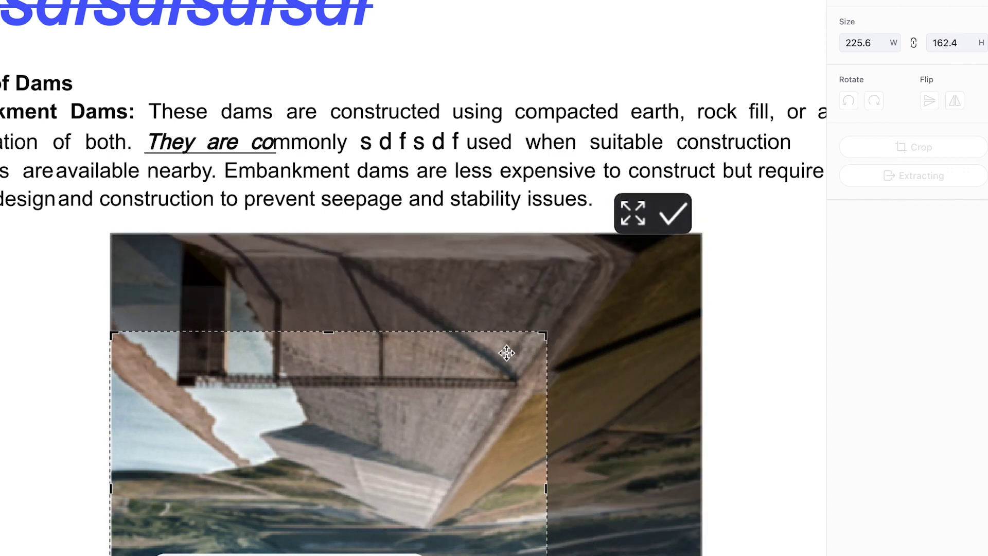
pyautogui.click(673, 213)
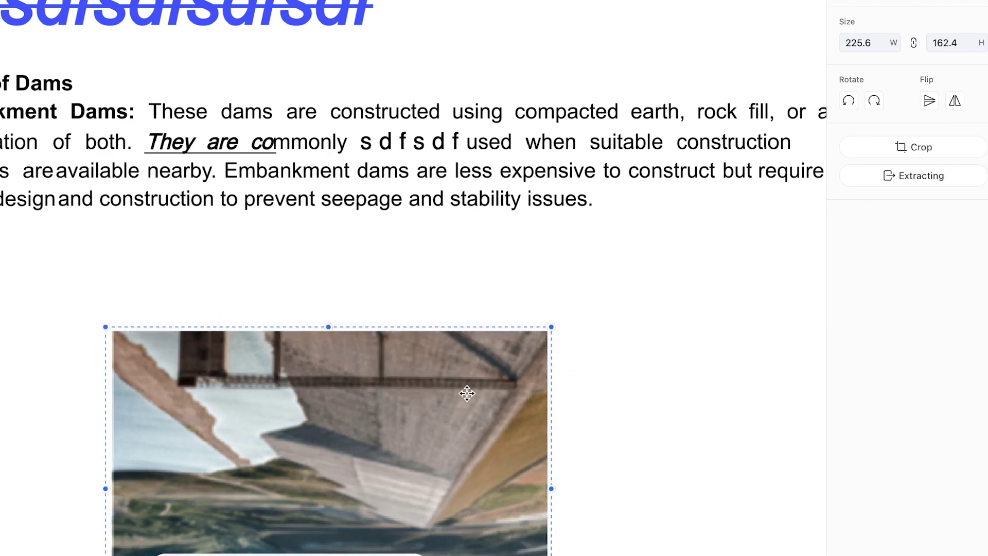
pyautogui.scroll(-5, 395, 439)
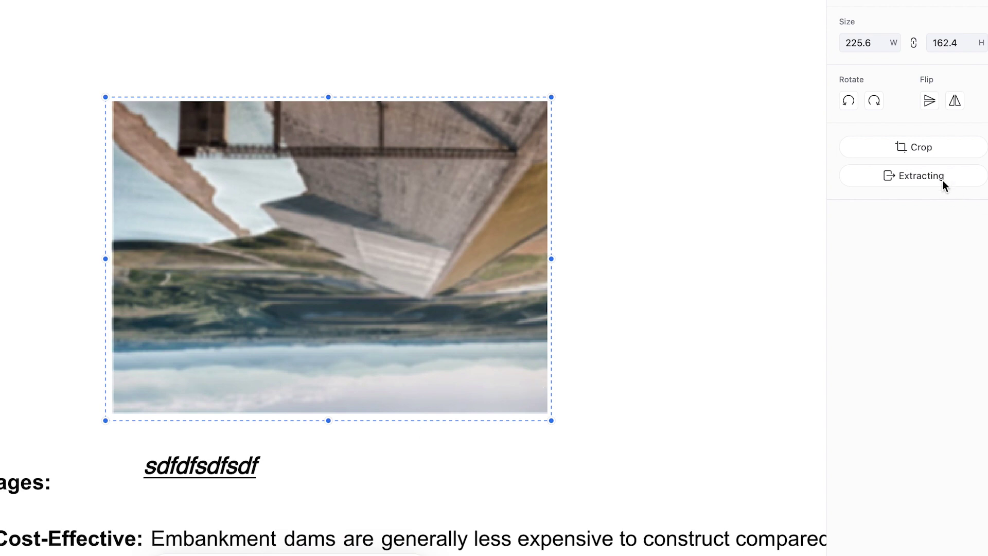
pyautogui.scroll(8, 584, 223)
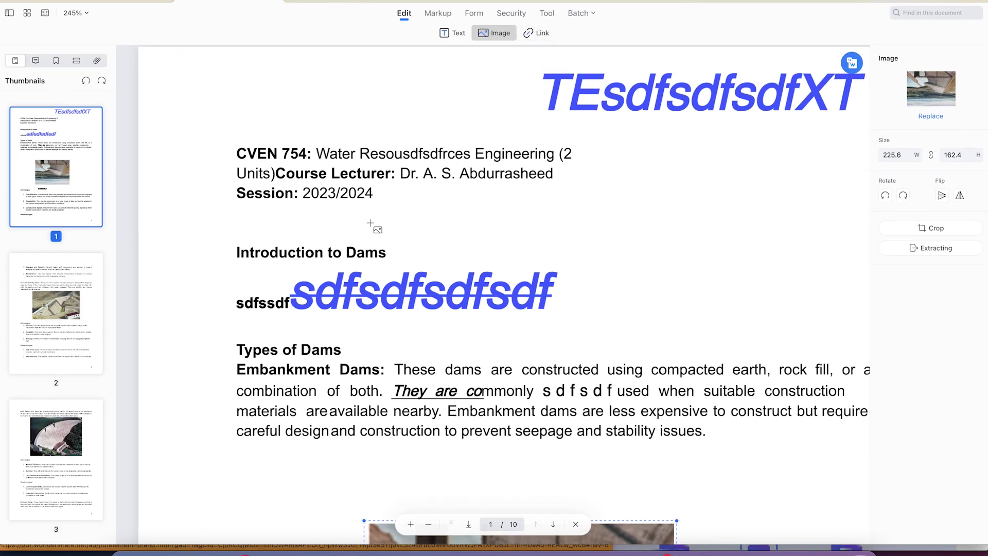
# Save As a copy named sdfsdfsd.pdf in the Top 5 PDF Editors folder
pyautogui.click(152, 0)
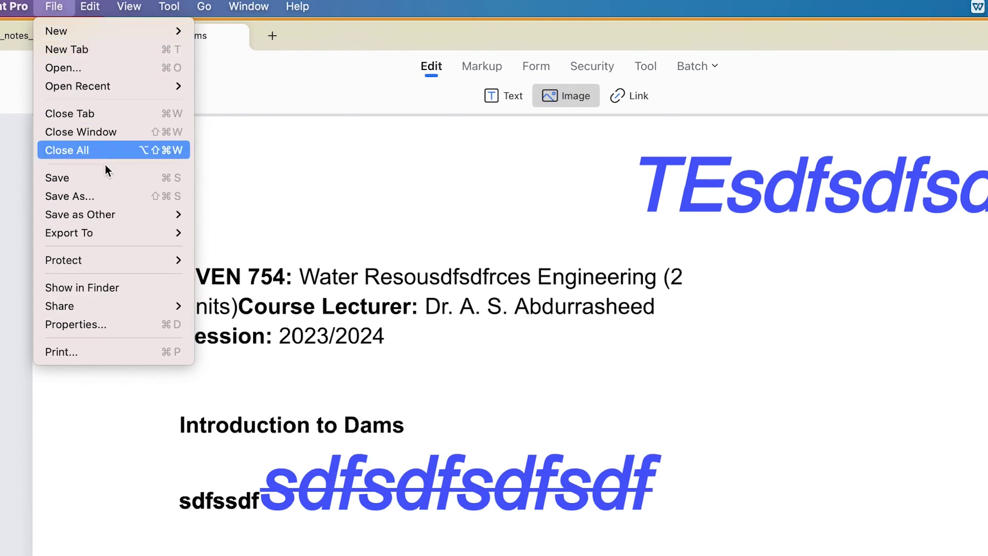
pyautogui.click(107, 196)
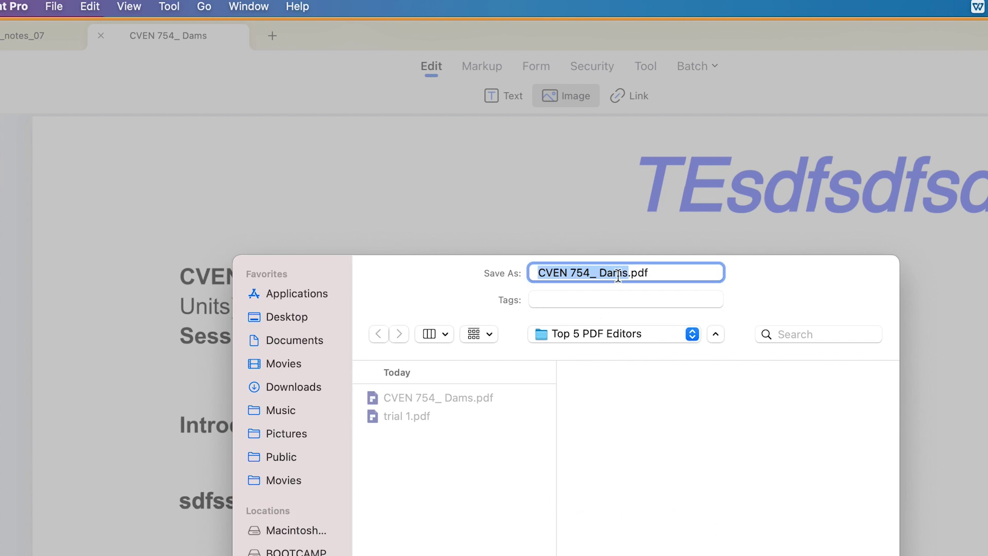
pyautogui.write('sdfsdfsd')
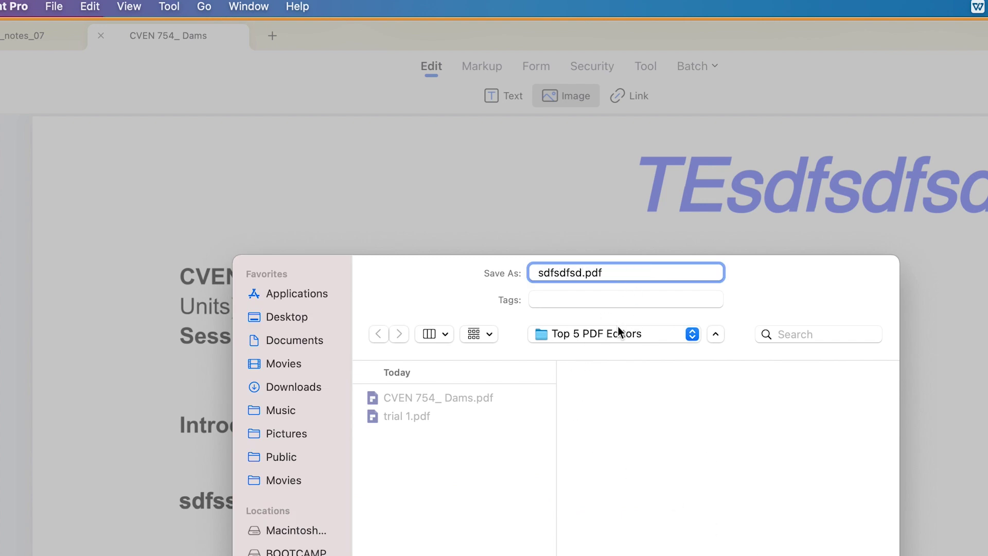
pyautogui.click(621, 335)
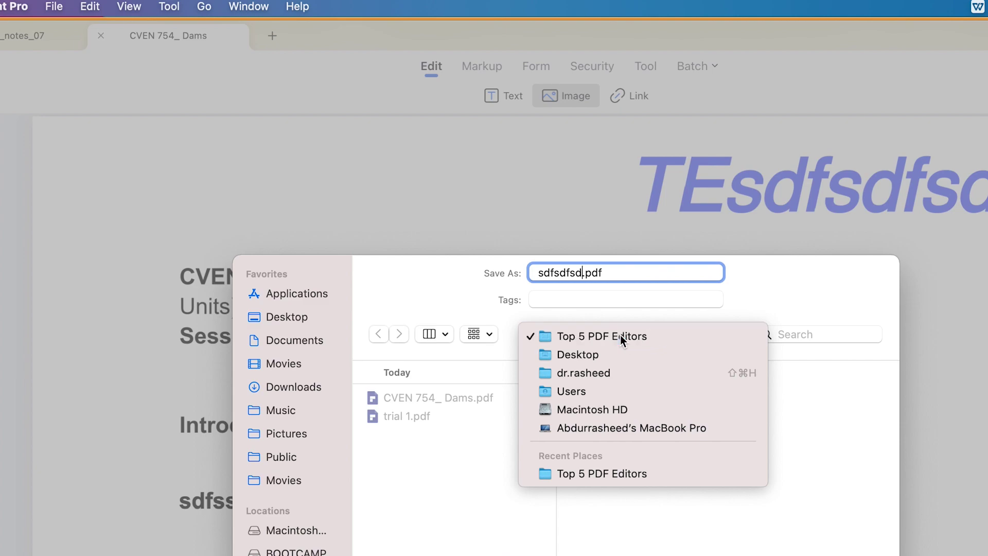
pyautogui.click(620, 336)
pyautogui.press('Return')
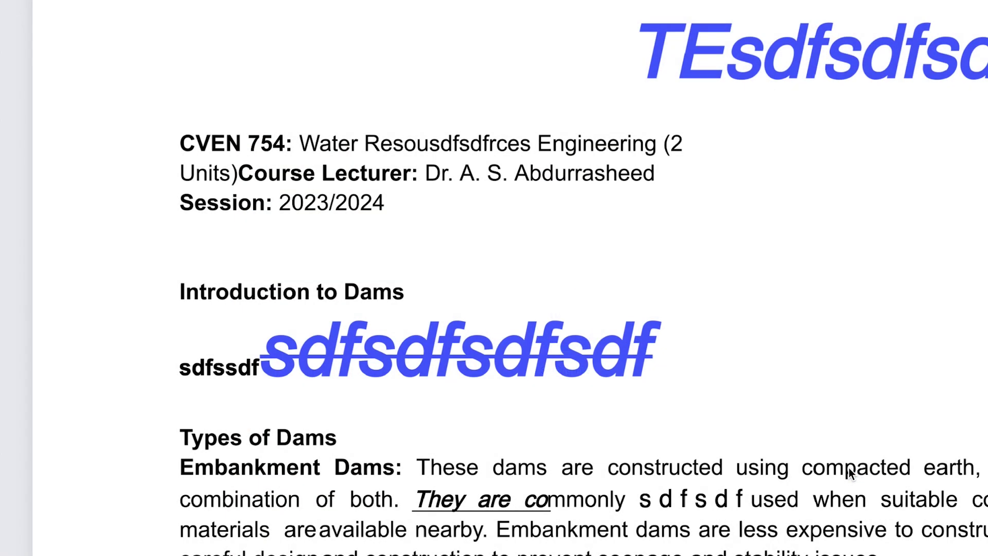